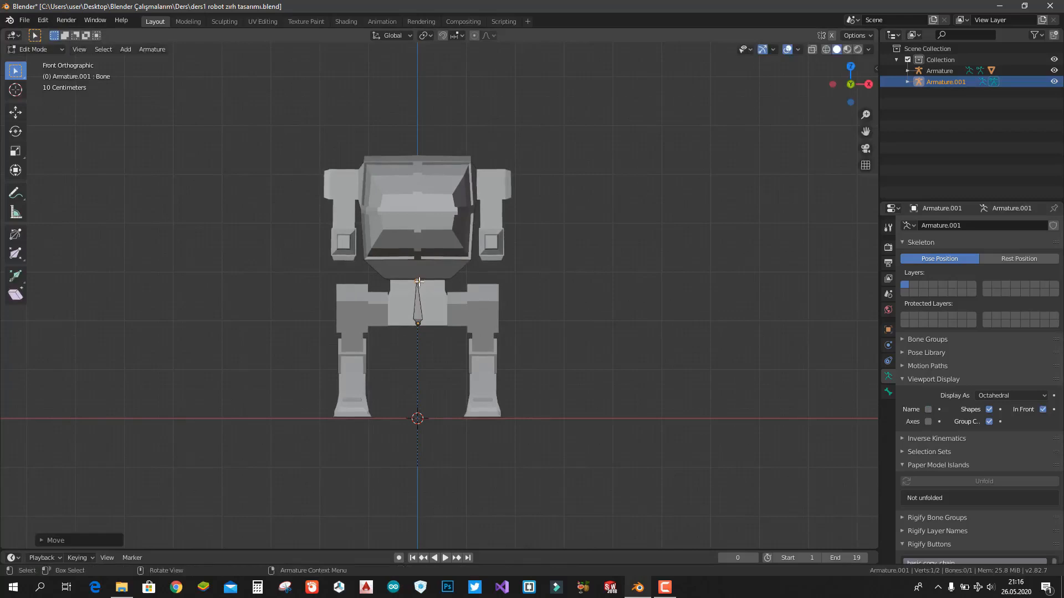
- Extrude a torso bone from the pelvis bone's tip to the torso's top, plus an X-direction bone about 0.83 m long from there
key("e")
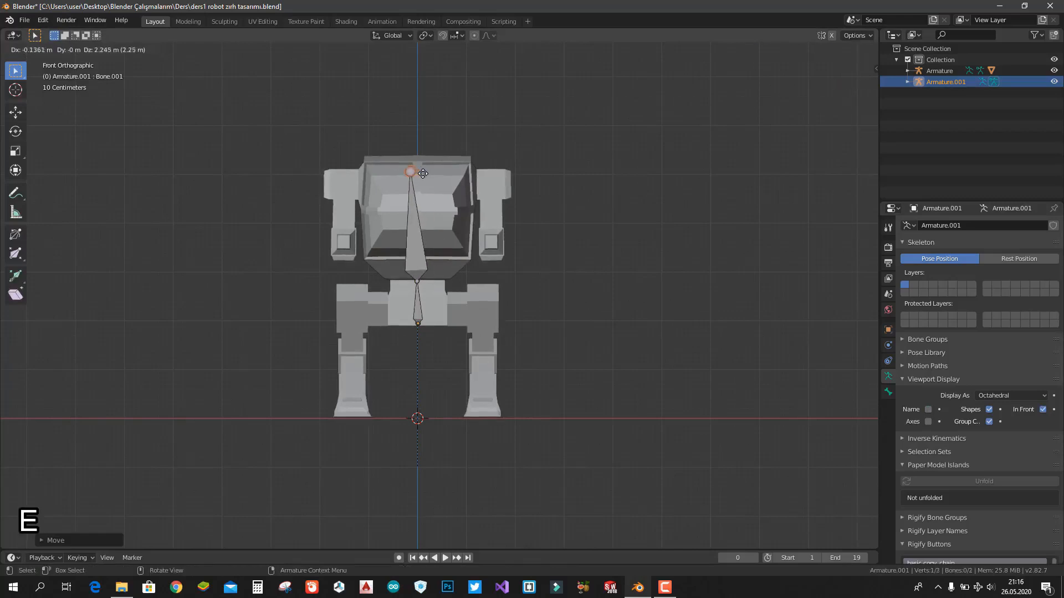
left_click(426, 169)
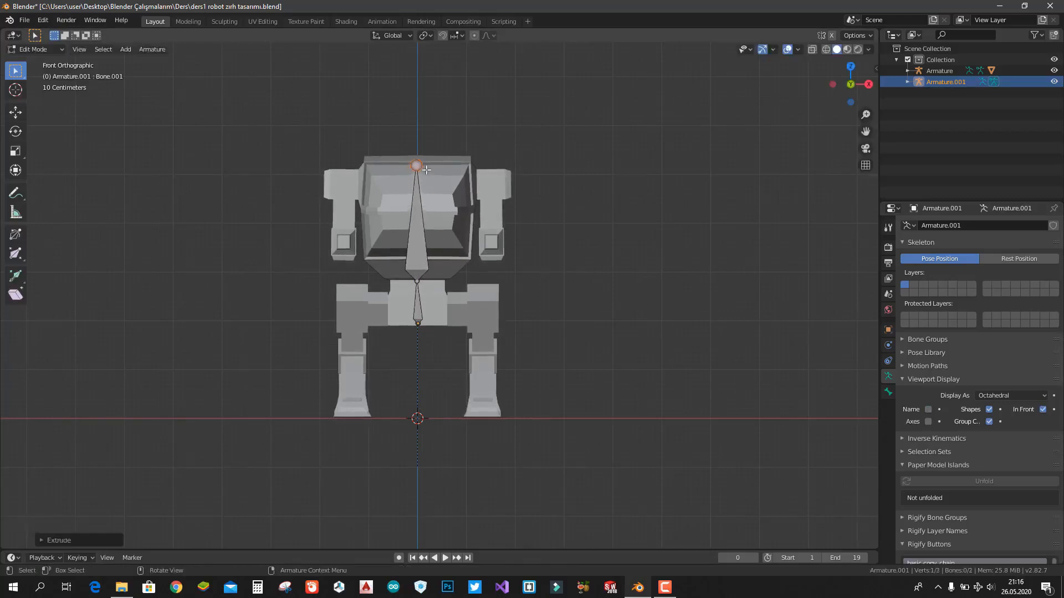
key("e")
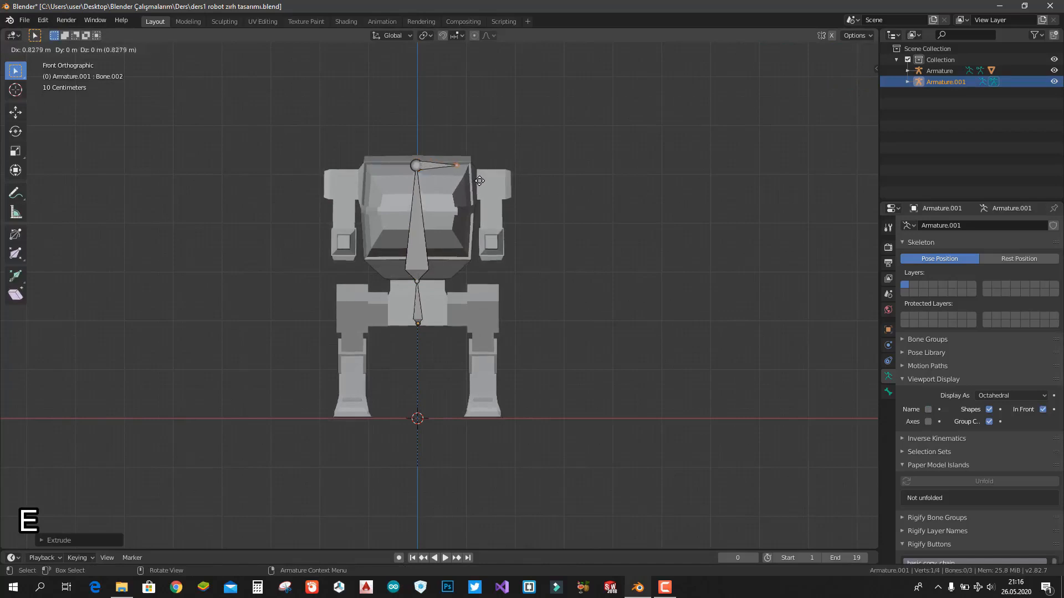
left_click(441, 166)
- Disconnect the sideways bone from the torso bone with Disconnect Bone and move it outward and down toward the +X shoulder
left_click(431, 164)
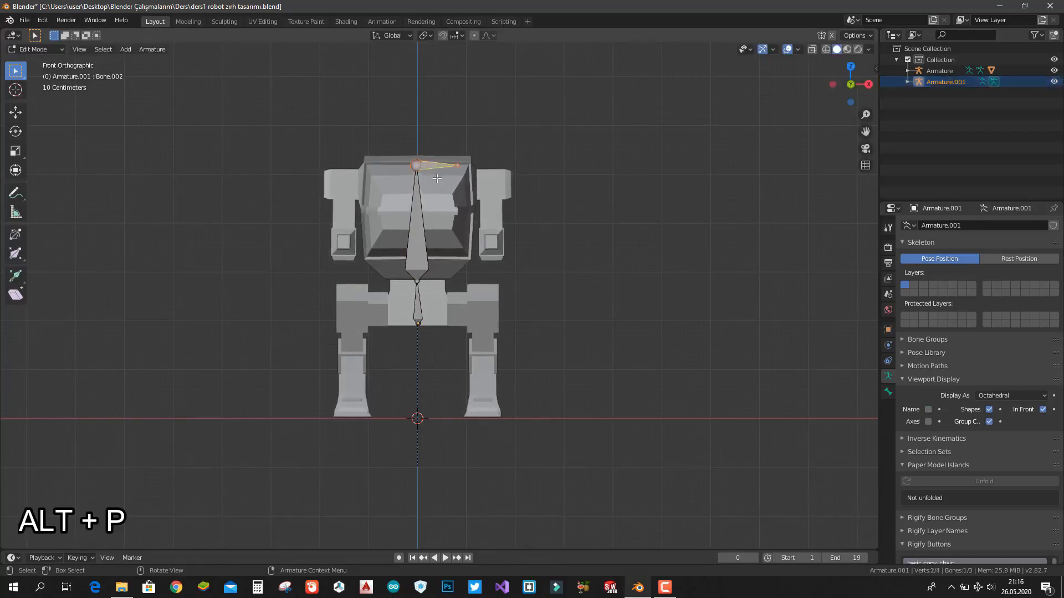
key("alt+p")
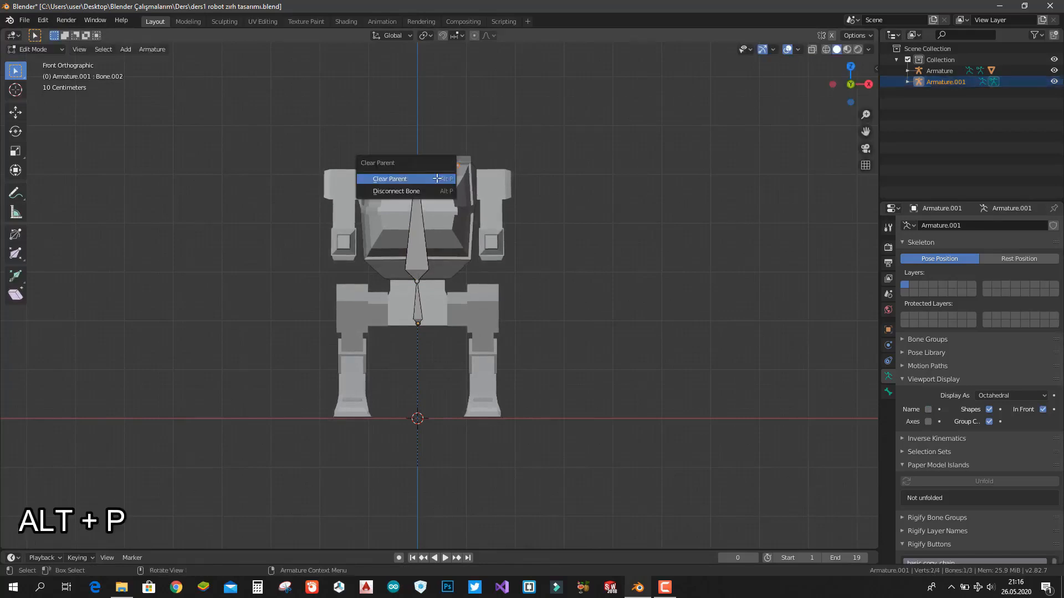
left_click(434, 191)
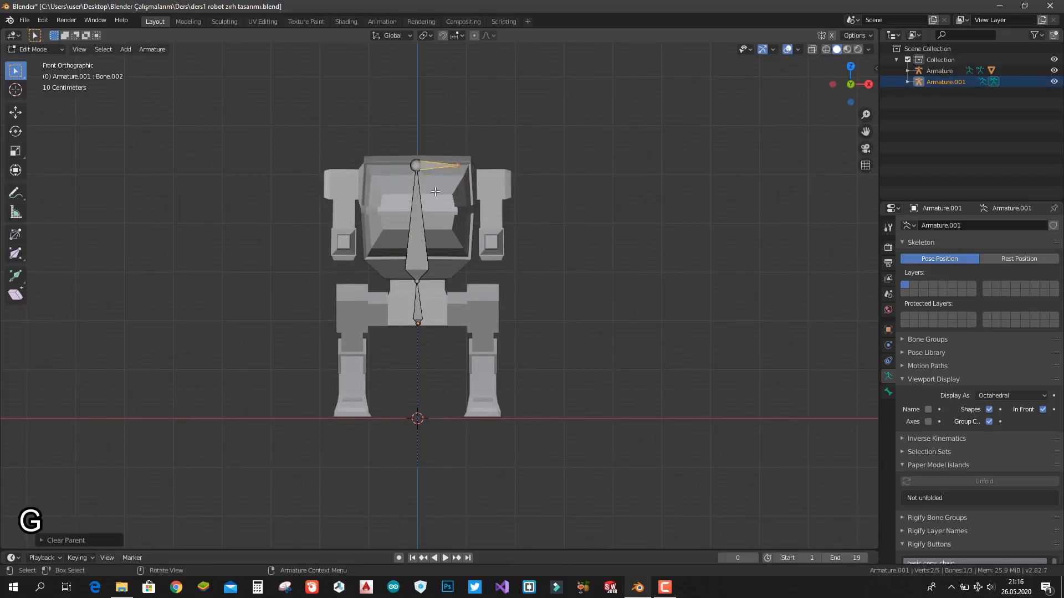
key("g")
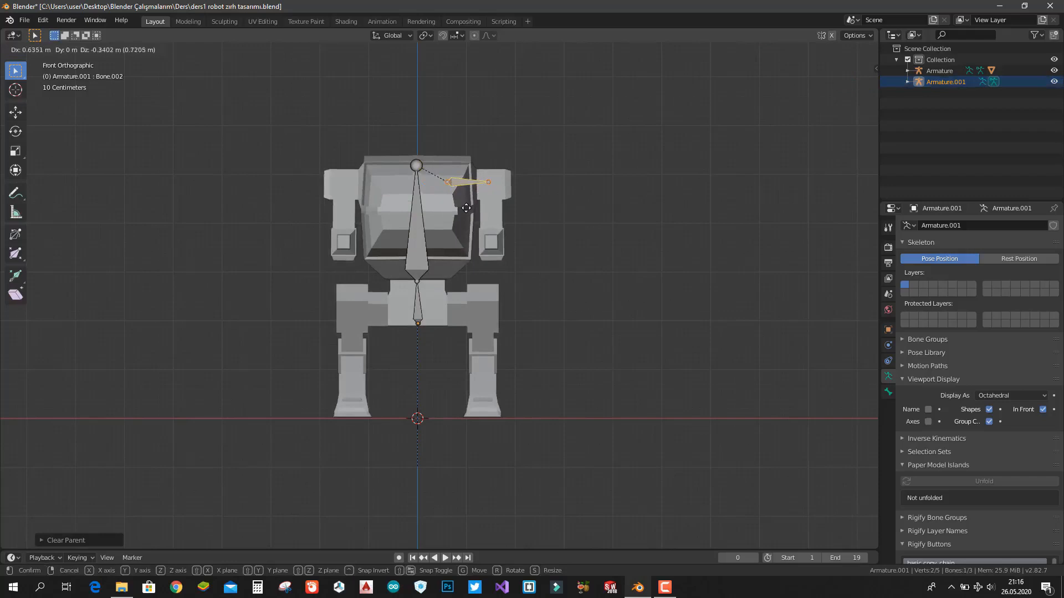
left_click(466, 207)
- Shorten the shoulder bone by moving its inner end about 0.32 m outward toward the arm
left_click(449, 190)
key("g")
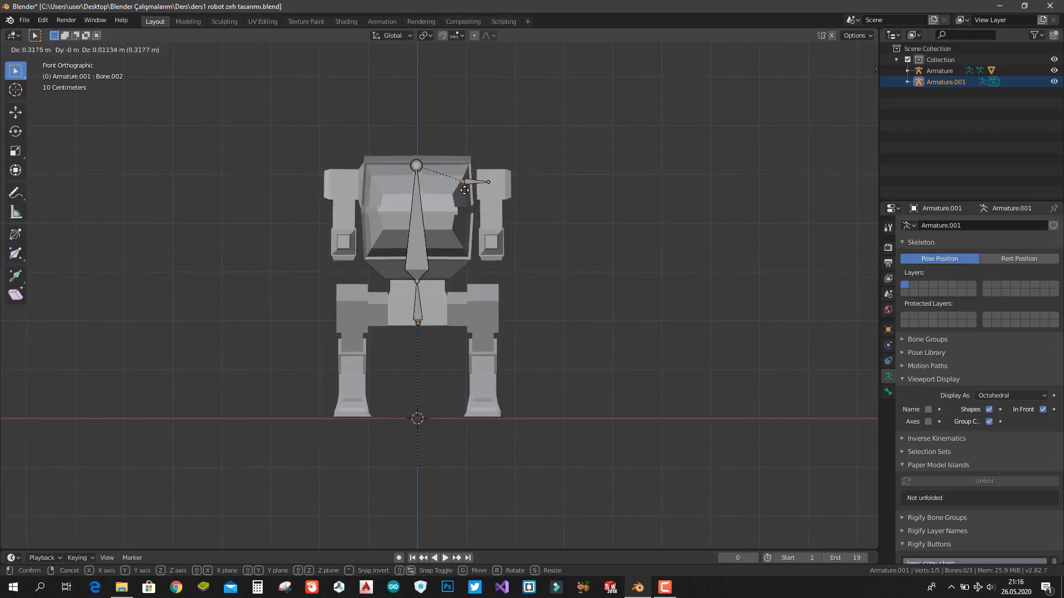
left_click(464, 190)
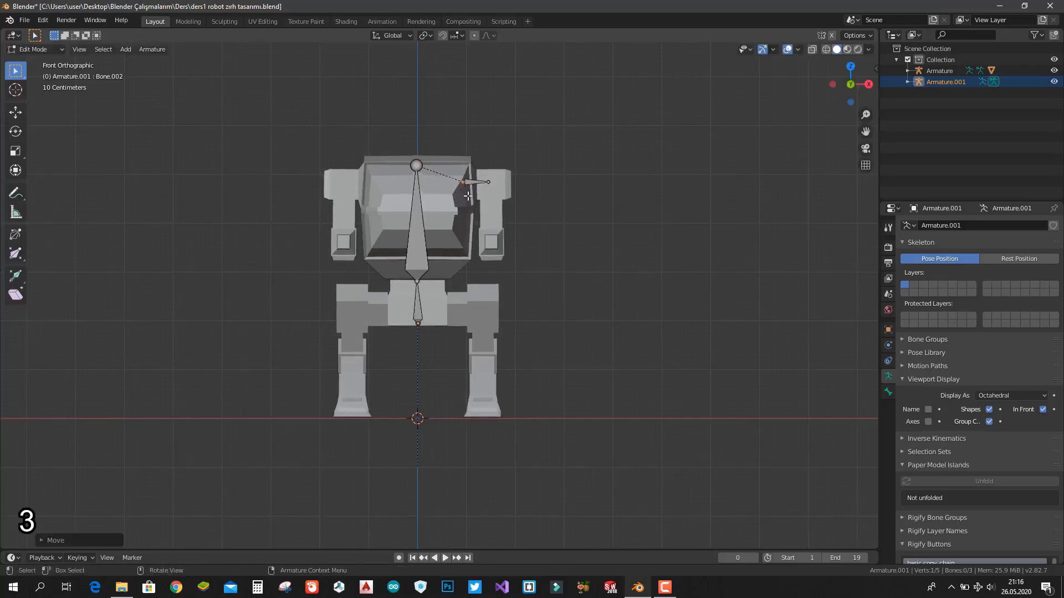
- Move the whole shoulder bone about 0.32 m forward and slightly down in side view, onto the arm's shoulder joint
key("3")
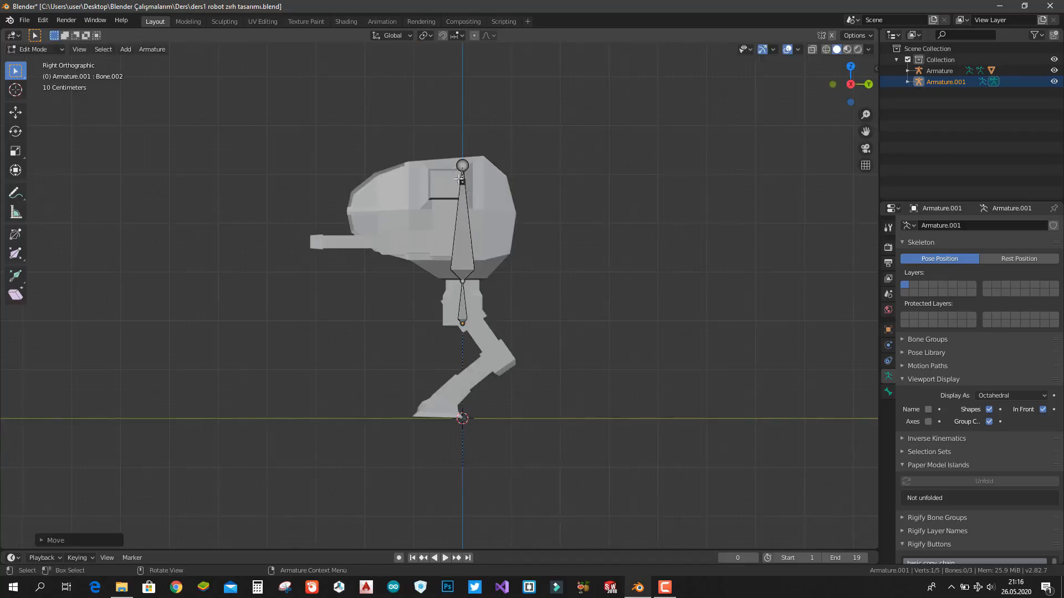
key("1")
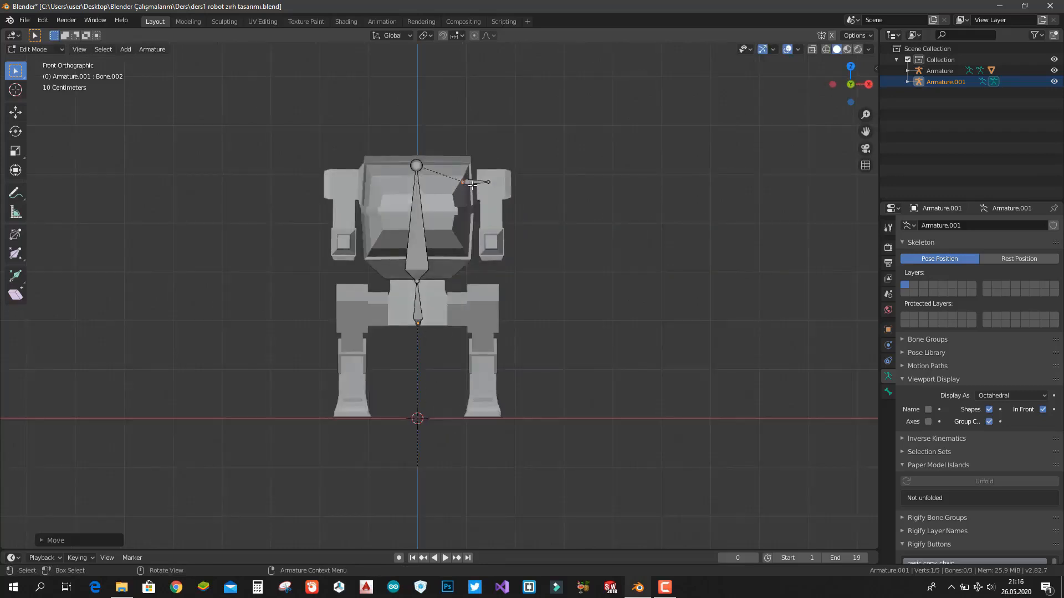
left_click(472, 182)
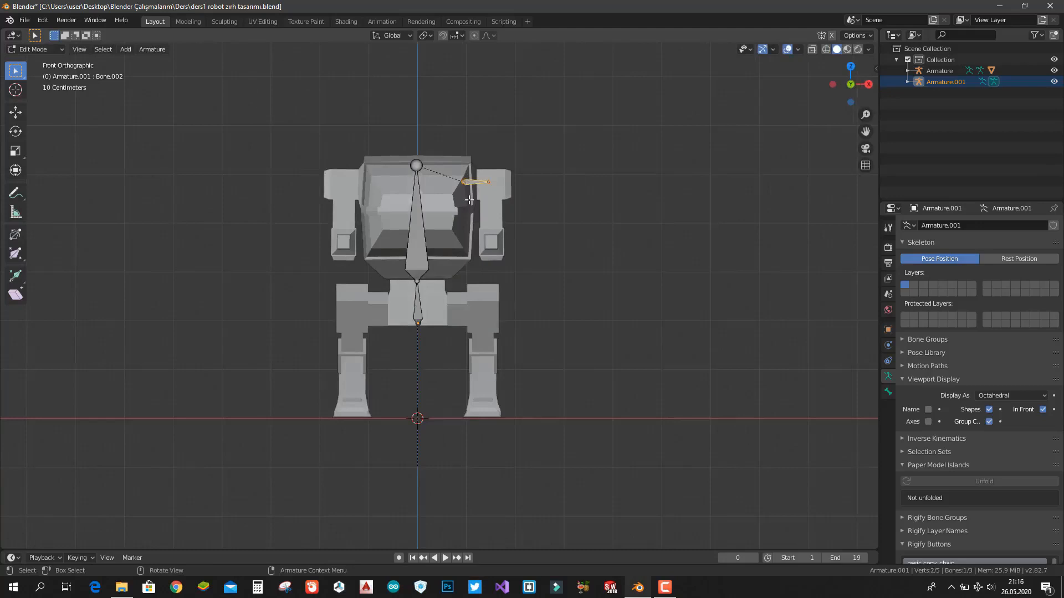
key("3")
key("g")
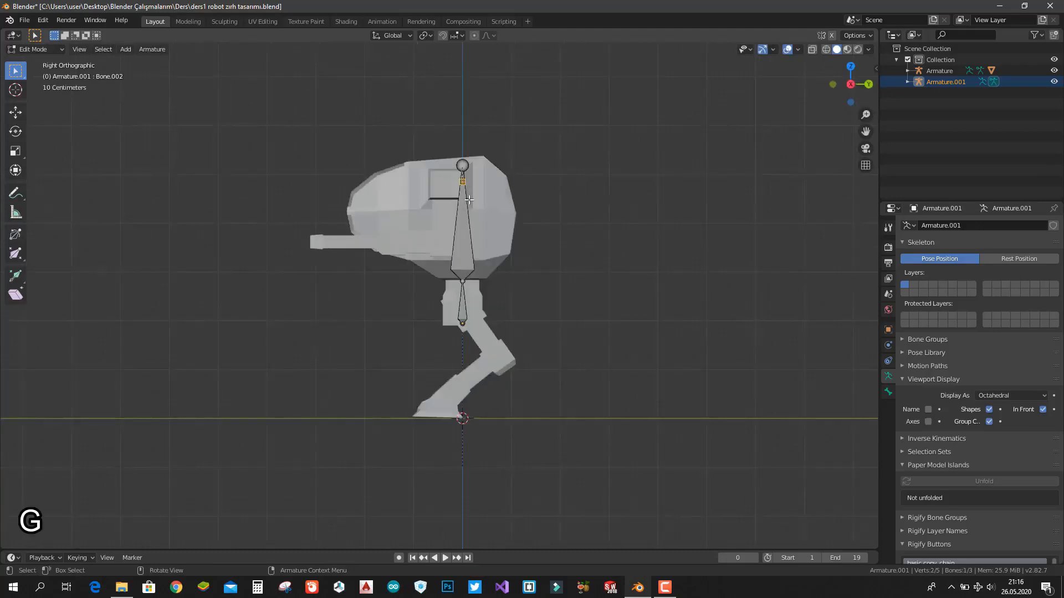
key("g")
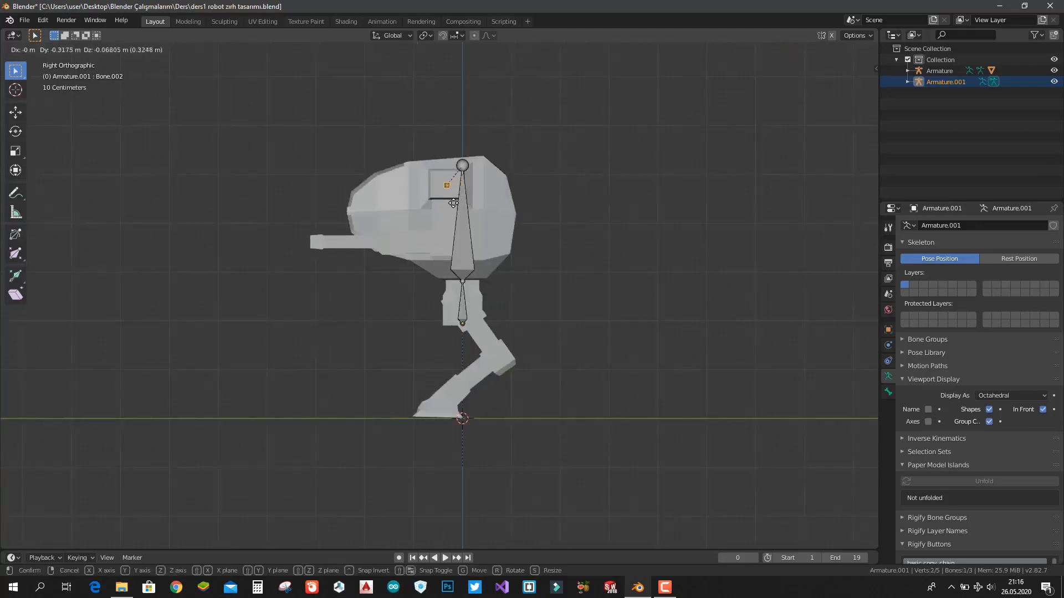
left_click(453, 204)
- Extrude an upper arm bone from the shoulder bone's outer end down to the elbow, and a forearm bone forward along the gun
key("1")
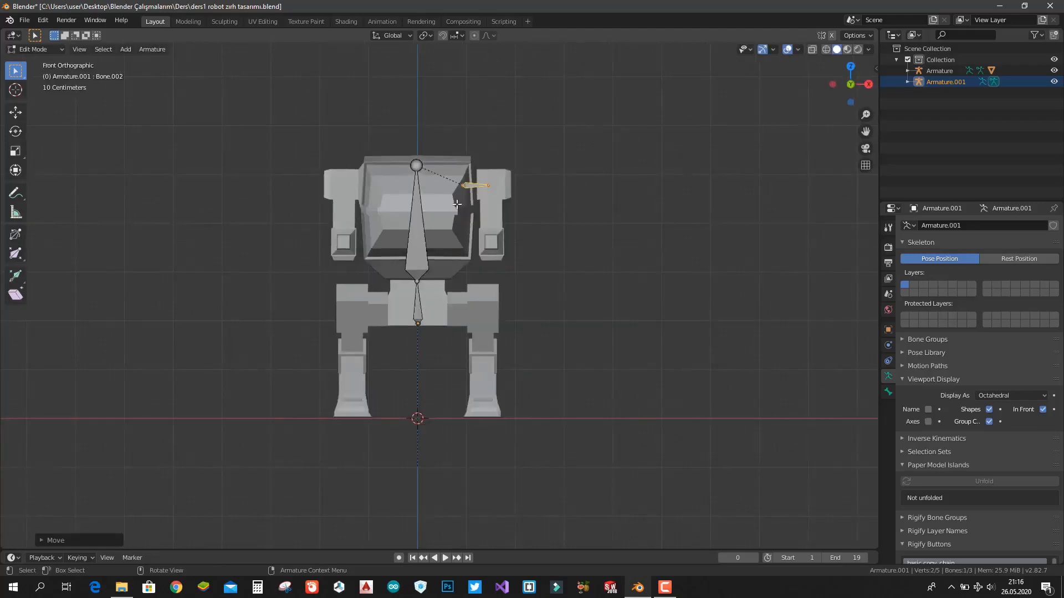
left_click(499, 203)
key("e")
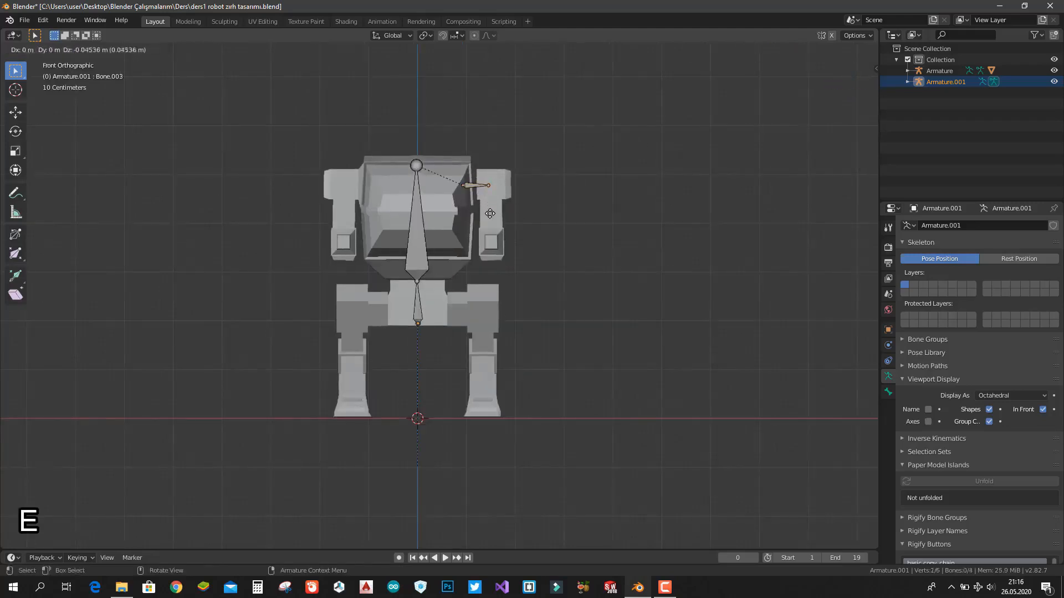
left_click(493, 258)
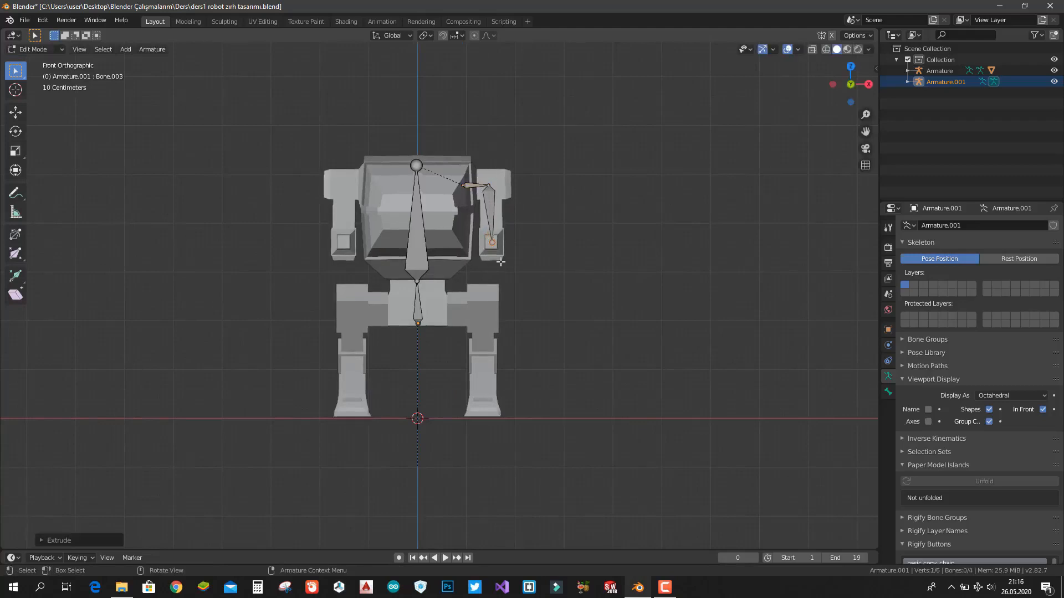
key("KP_3")
key("e")
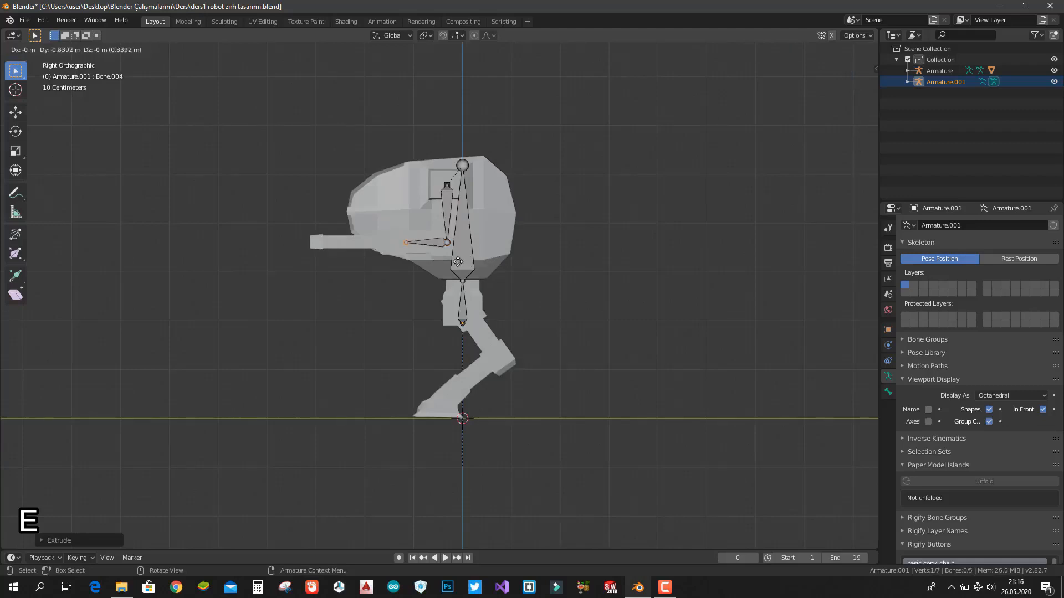
left_click(437, 263)
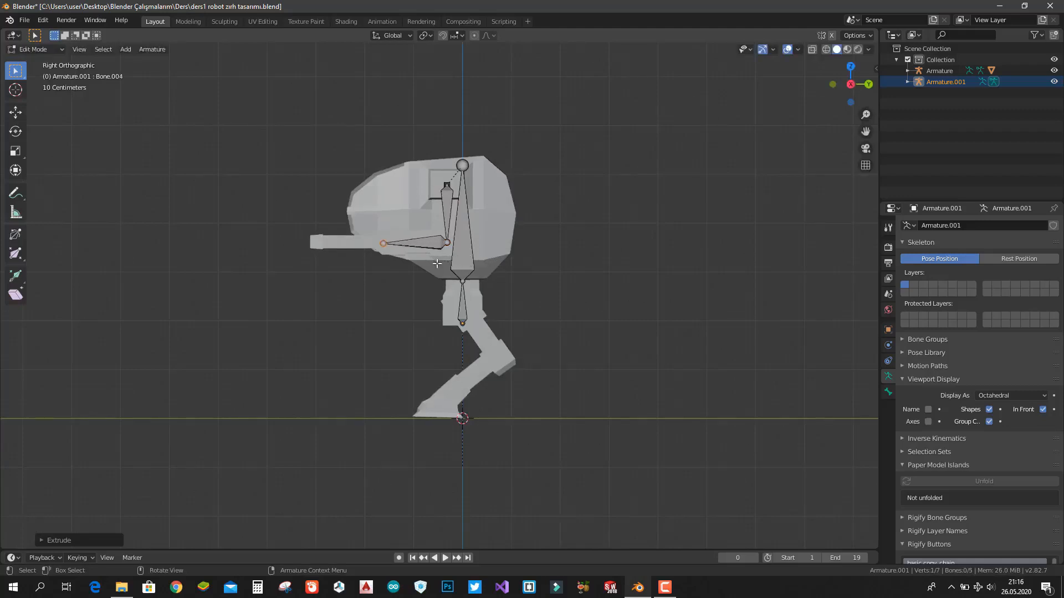
- Extrude a sideways hip bone from the pelvis bone's tip toward +X and detach it with Disconnect Bone
key("KP_1")
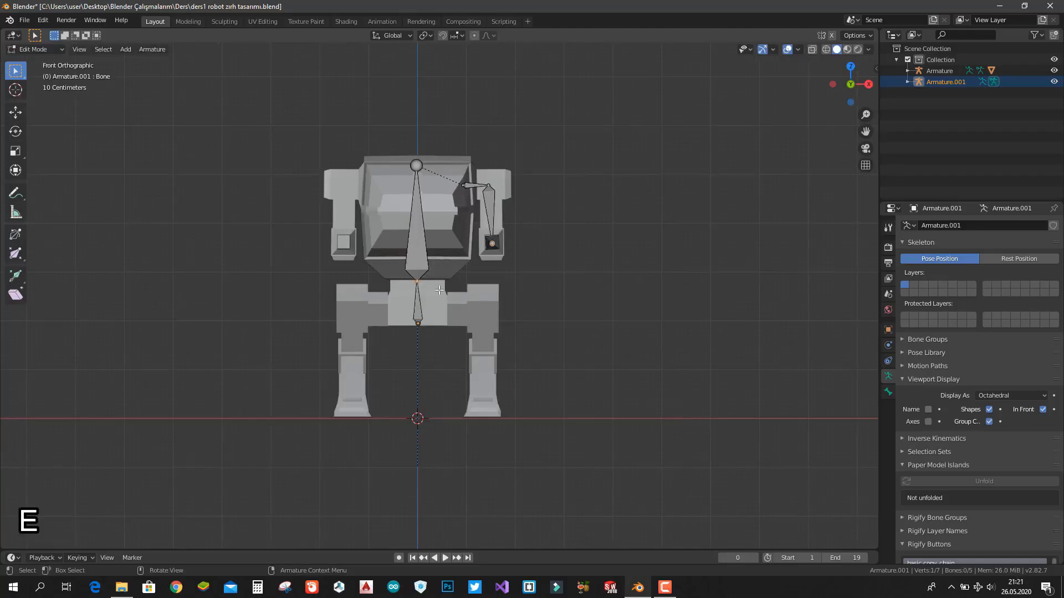
key("e")
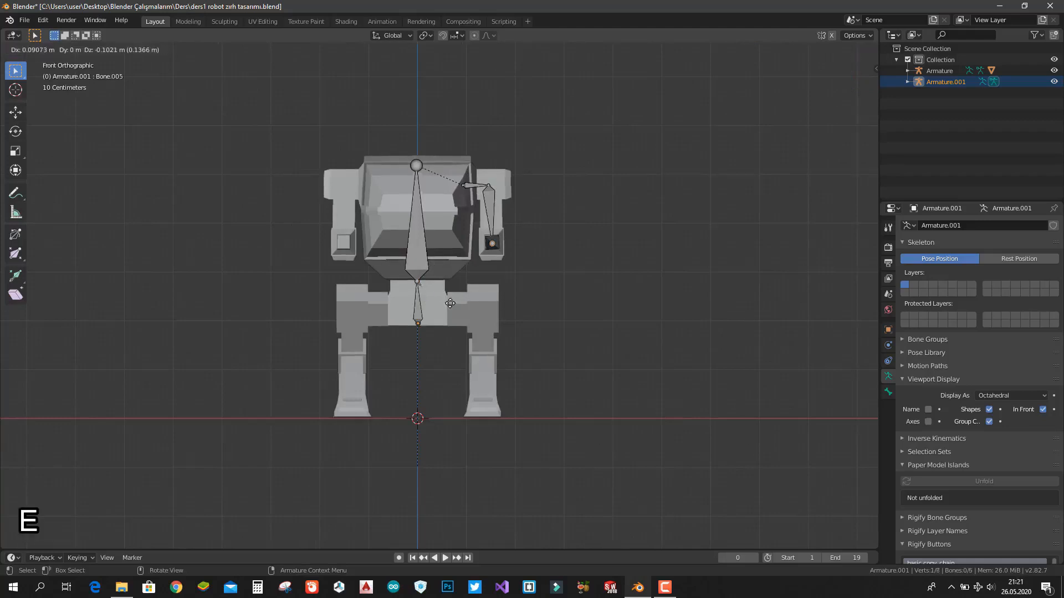
left_click(480, 289)
left_click(436, 280)
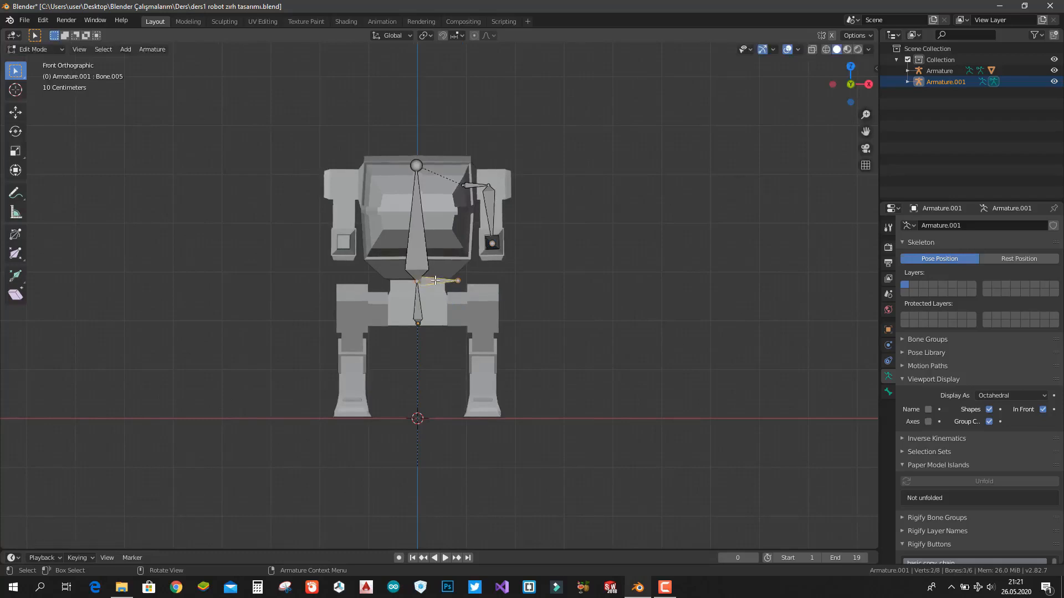
key("alt+p")
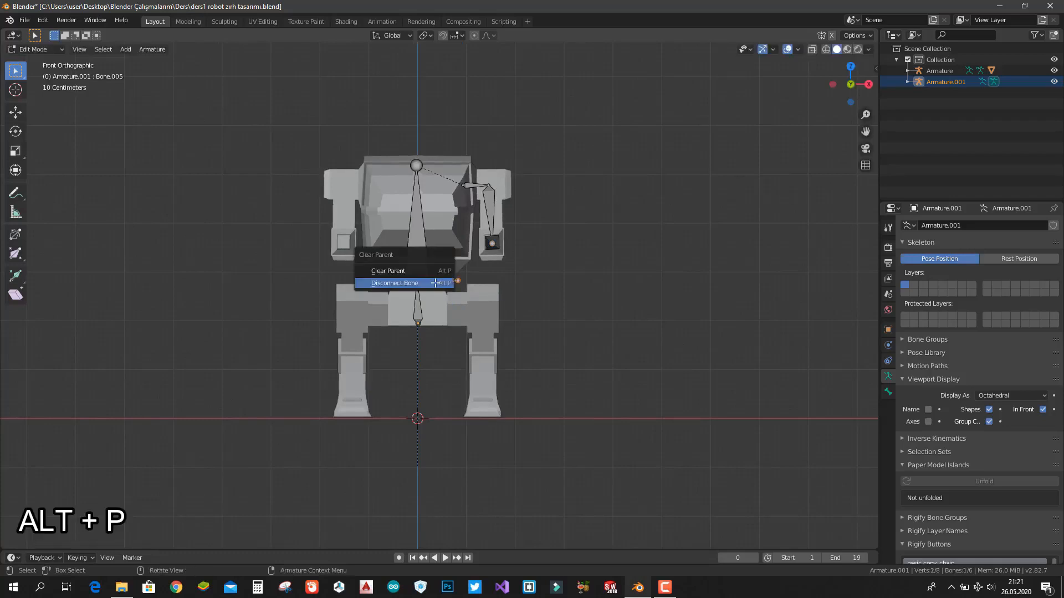
left_click(435, 283)
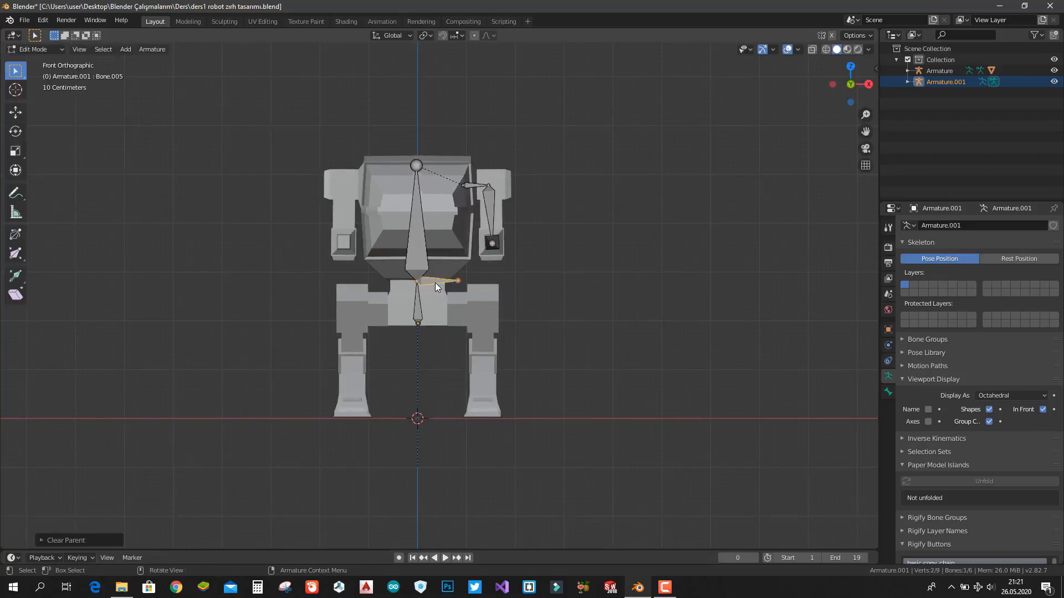
- Move the hip bone down and outward into the +X hip joint and pull its outer end inward to the leg's centre
key("g")
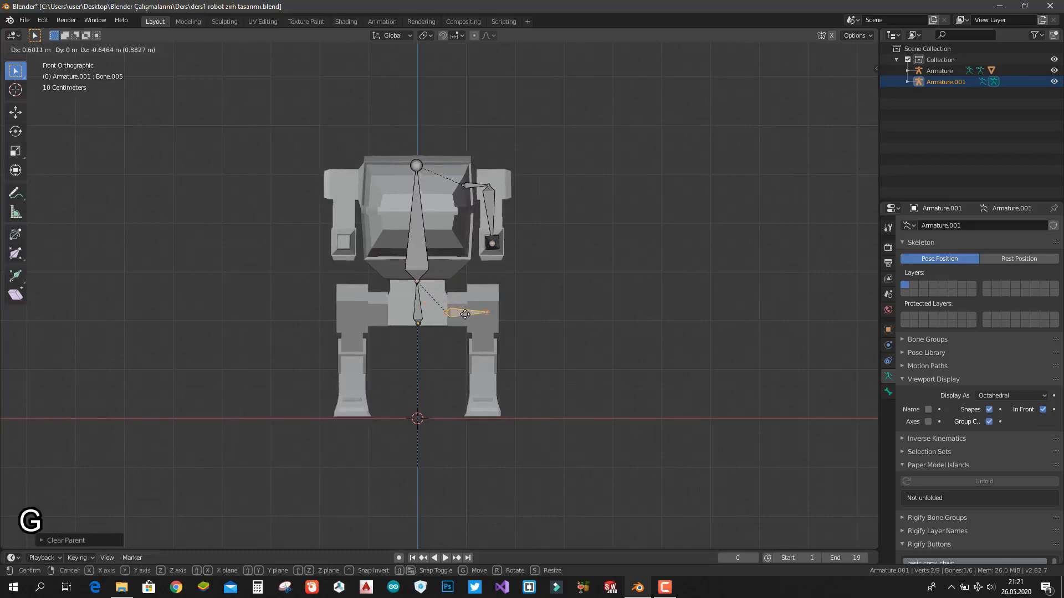
left_click(489, 314)
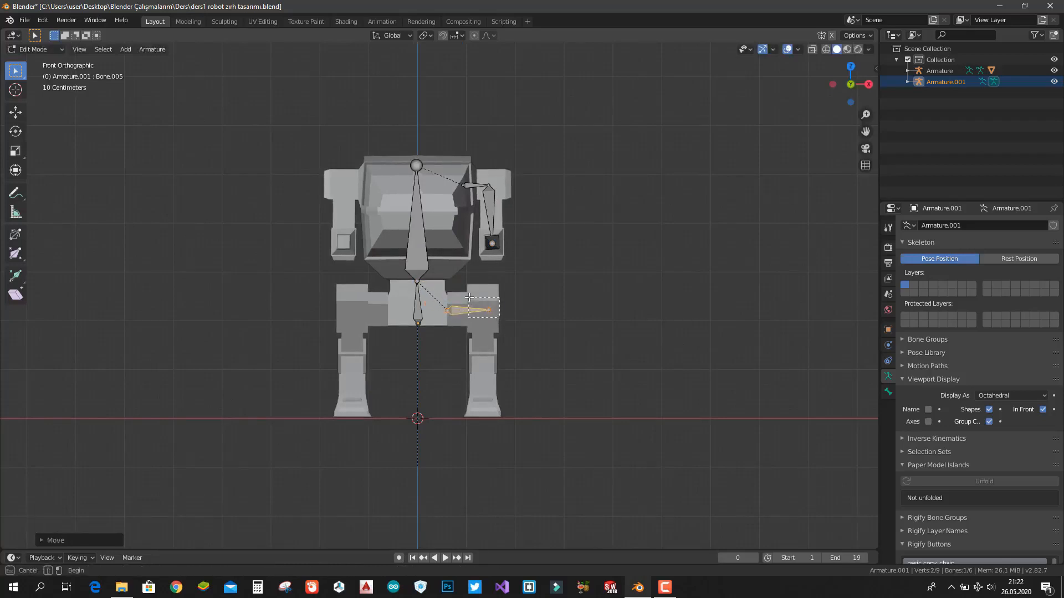
left_click(489, 310)
key("g")
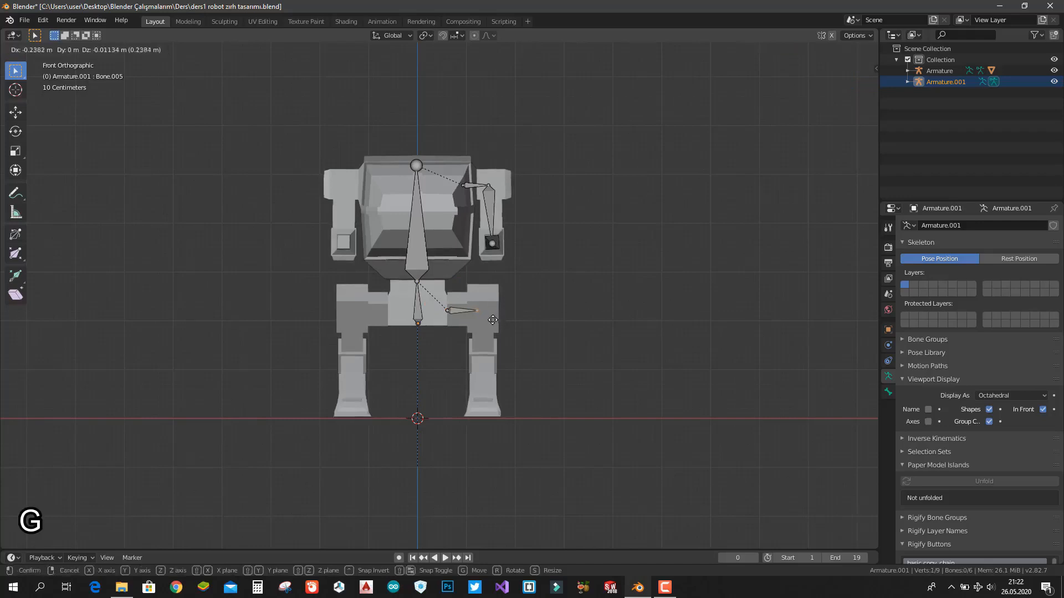
left_click(500, 320)
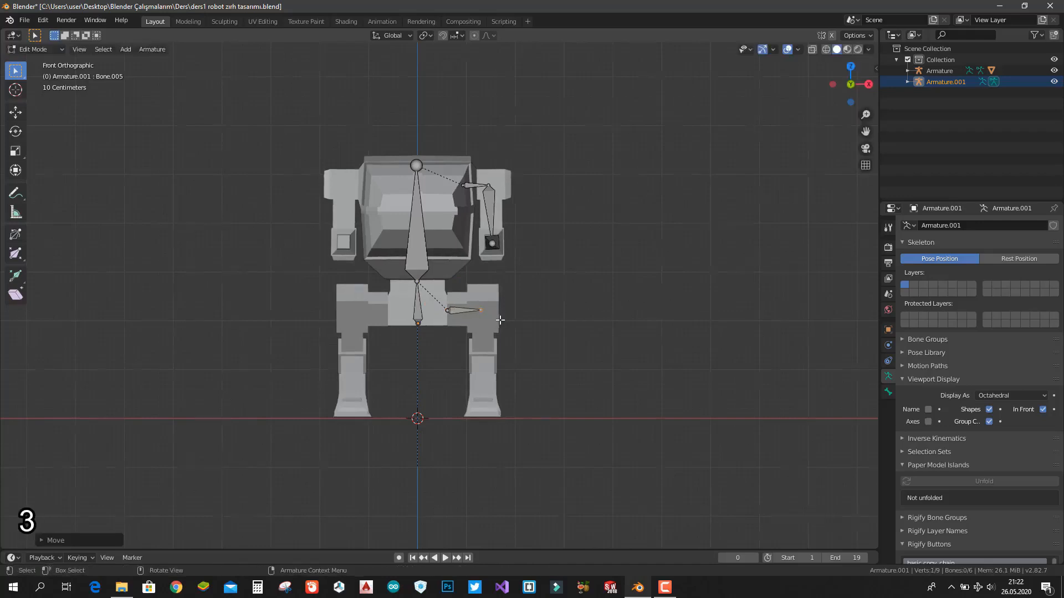
- Extrude a thigh bone from the hip bone's outer end to the knee and a shin bone from the knee to the ankle
key("KP_3")
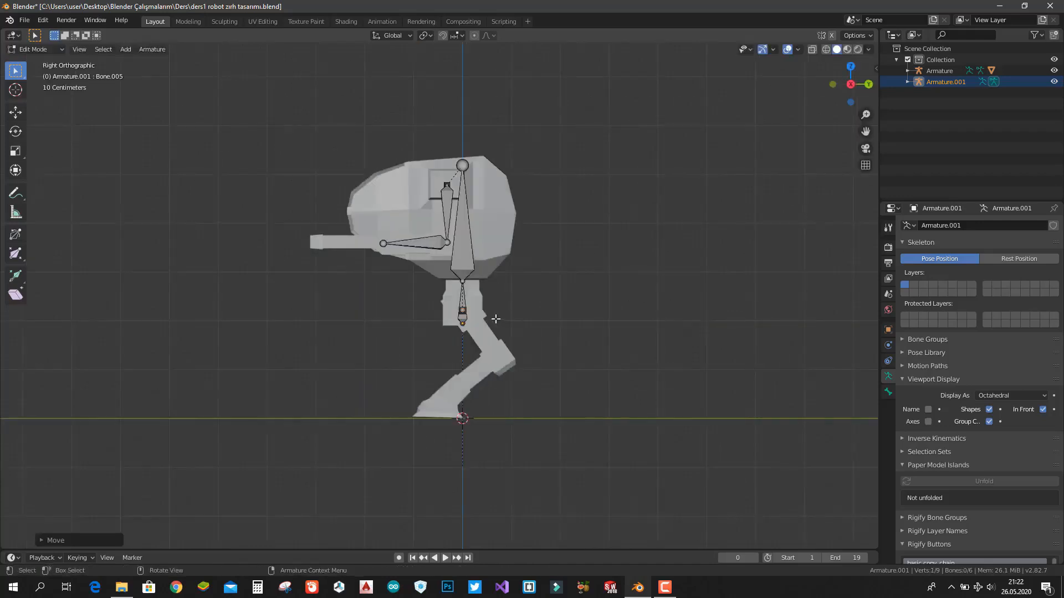
key("e")
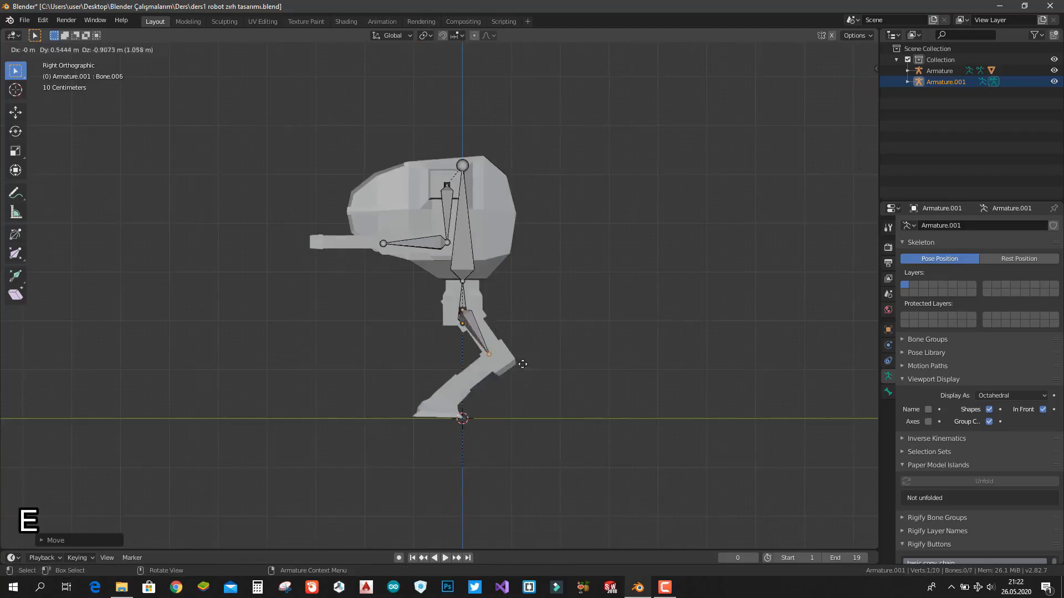
left_click(526, 363)
key("e")
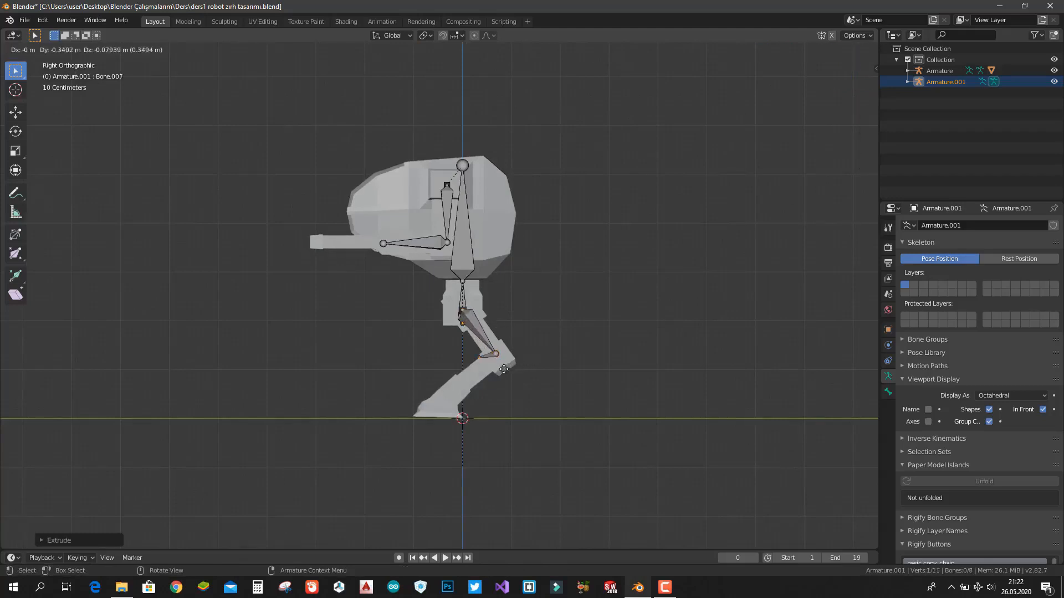
left_click(477, 406)
- Extrude a foot bone from the ankle to the toe and a horizontal bone backward from the ankle
key("e")
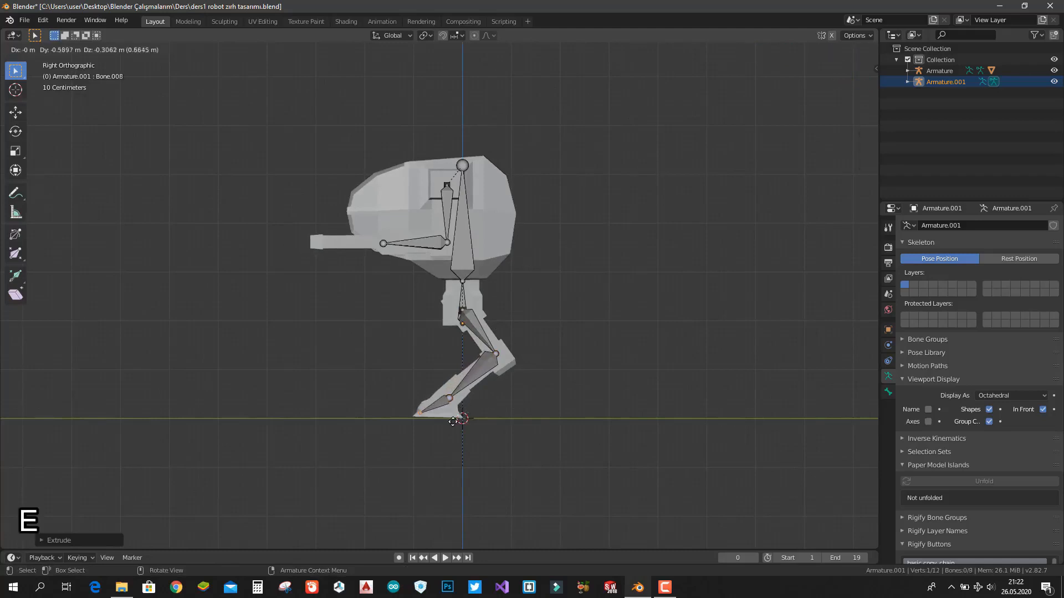
left_click(449, 422)
key("e")
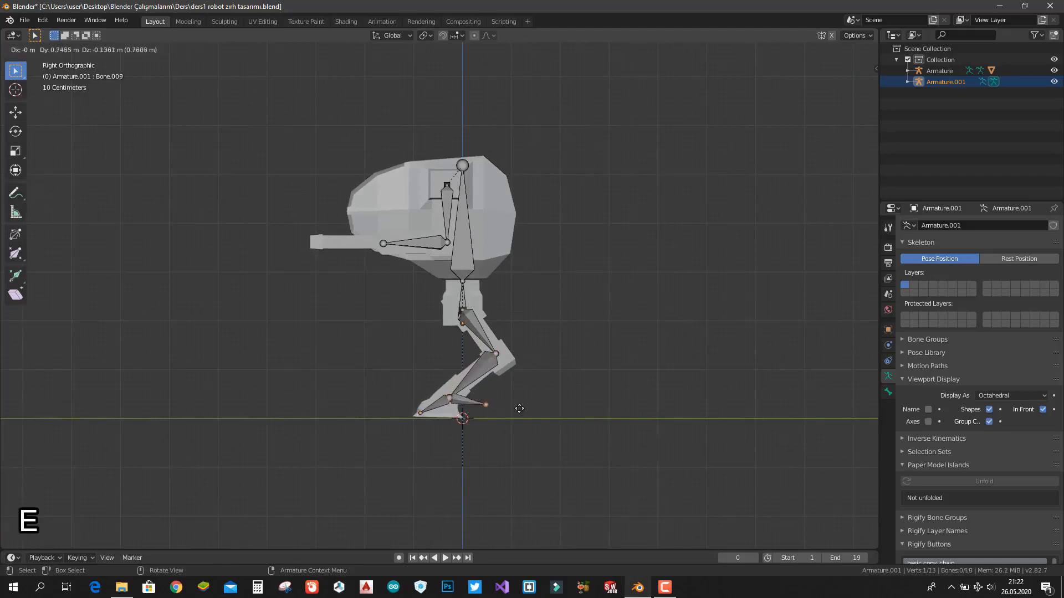
left_click(522, 402)
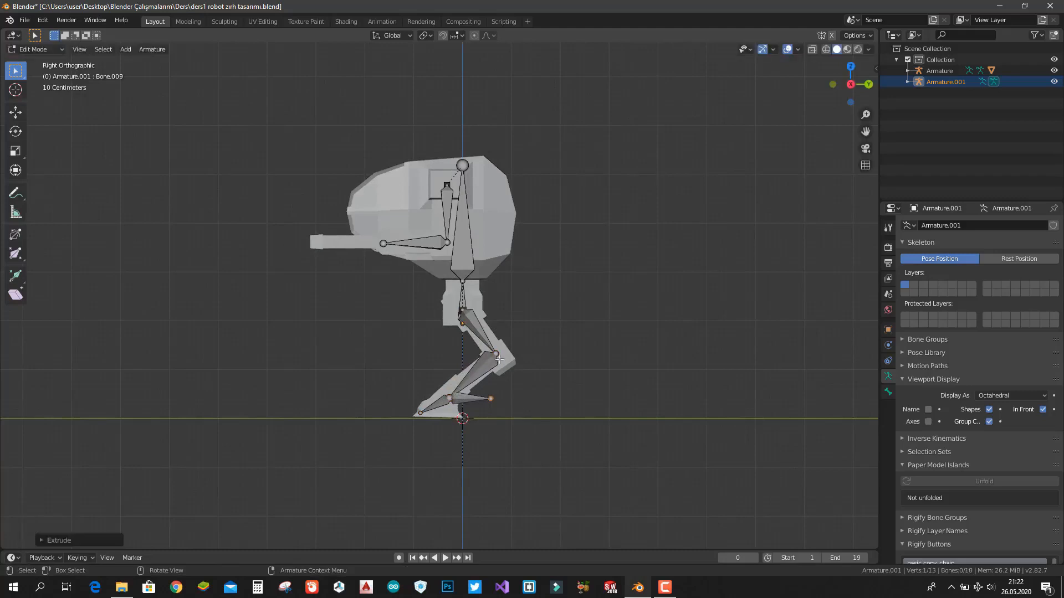
- Extrude a roughly horizontal bone about 1 m long backward from the +X leg's knee joint
left_click(496, 353)
key("e")
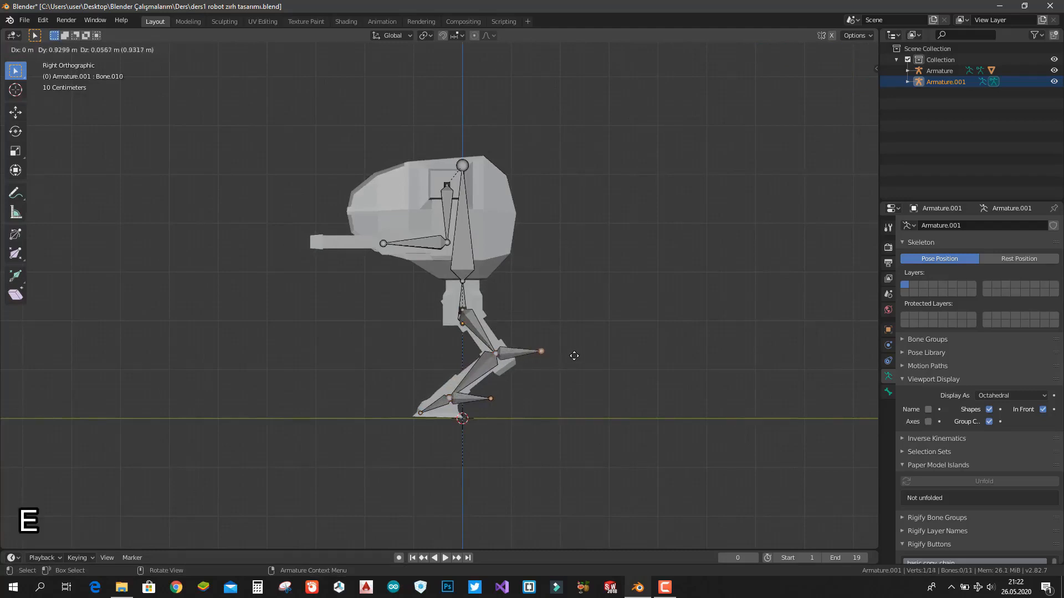
left_click(579, 355)
- Clear the new knee bone's parent and move the bone backward, well clear of the leg
left_click(509, 349)
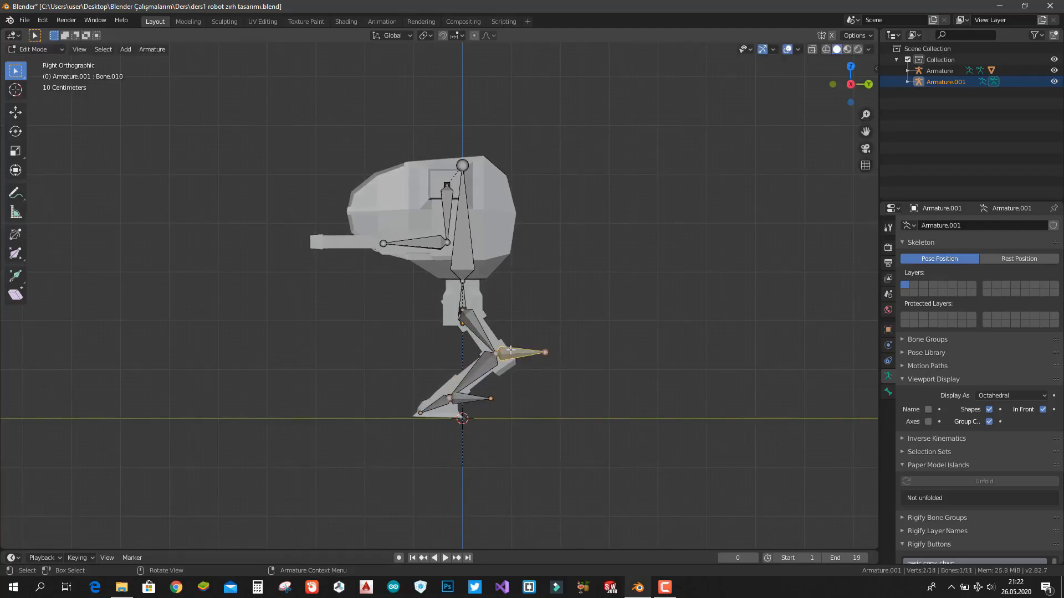
key("alt+p")
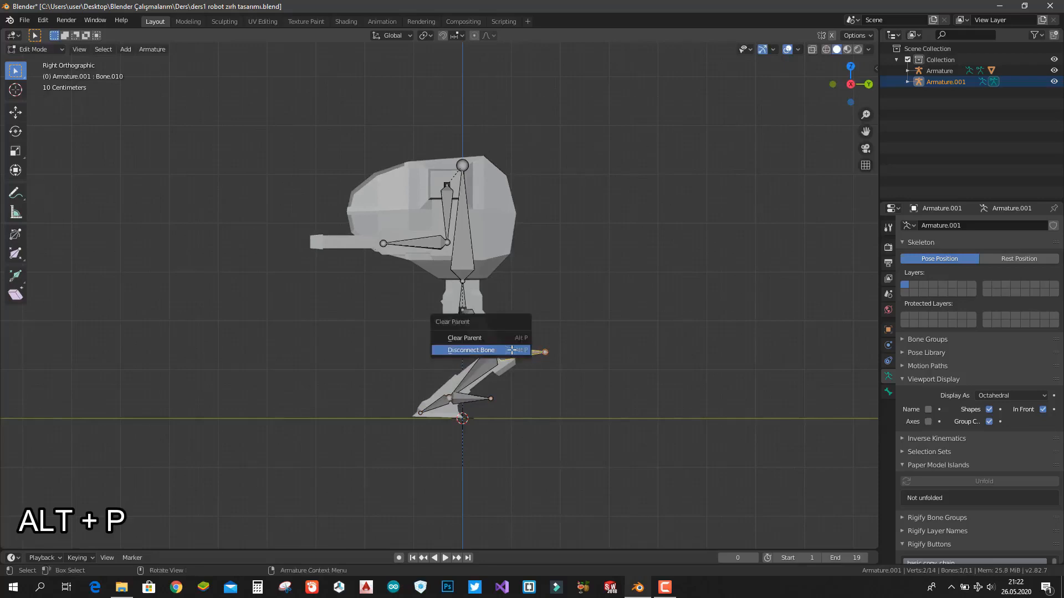
left_click(500, 337)
key("g")
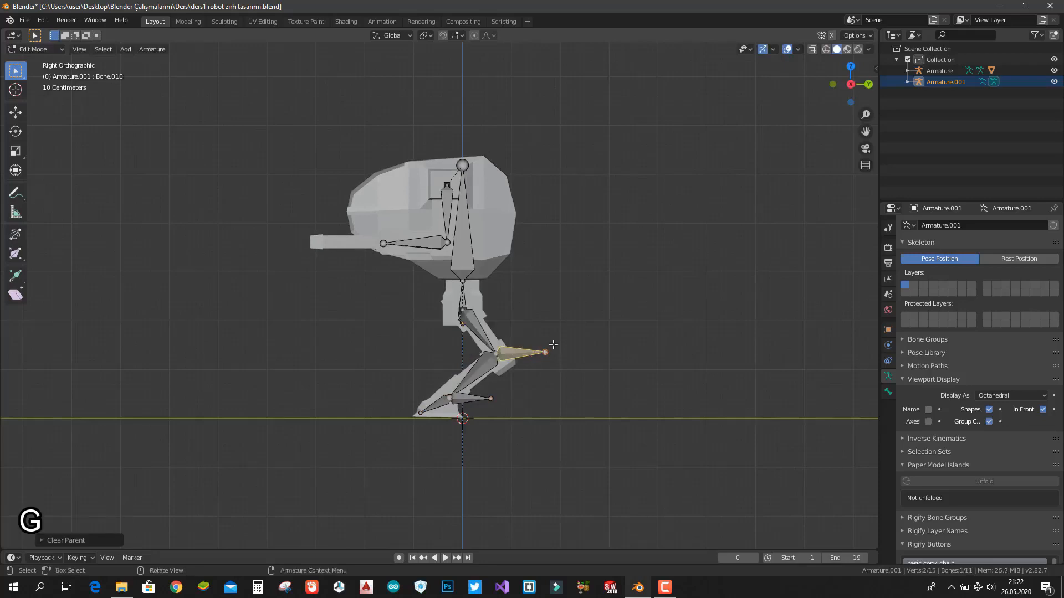
left_click(626, 346)
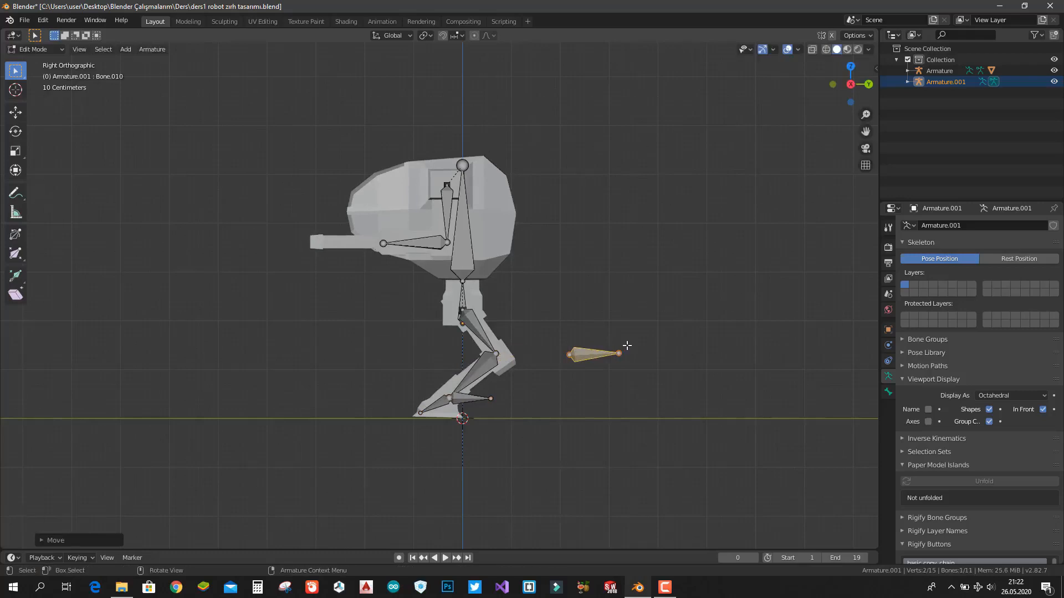
- Select all arm and leg bones on the +X side, apply AutoName Left/Right and show the bone names
key("KP_1")
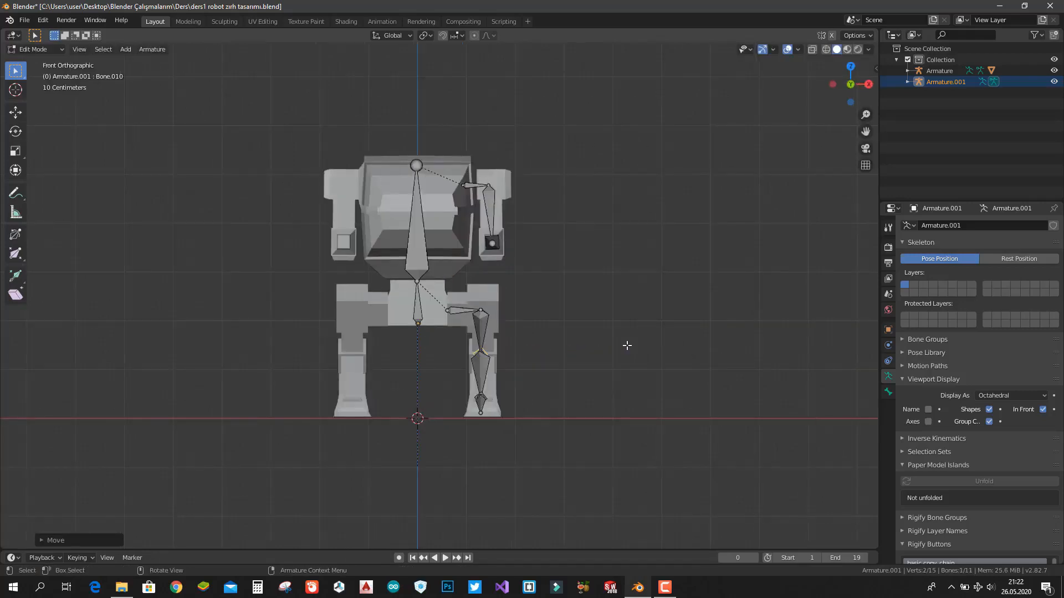
left_click_drag(444, 117, 544, 432)
mouse_move(544, 432)
middle_mouse_down()
mouse_move(560, 427)
mouse_move(500, 422)
mouse_move(541, 439)
middle_mouse_up()
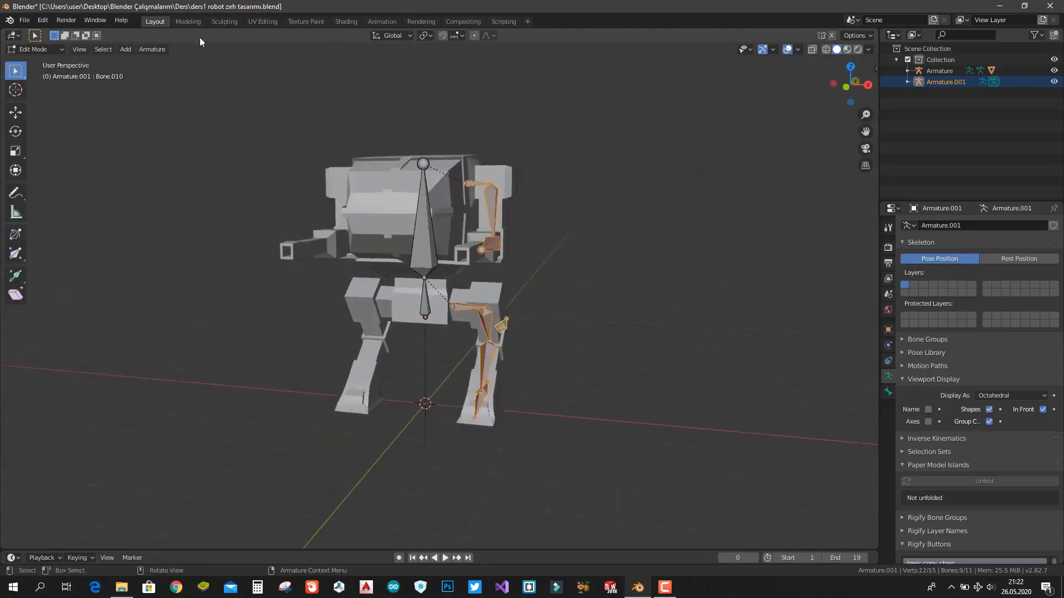
left_click(159, 49)
mouse_move(173, 223)
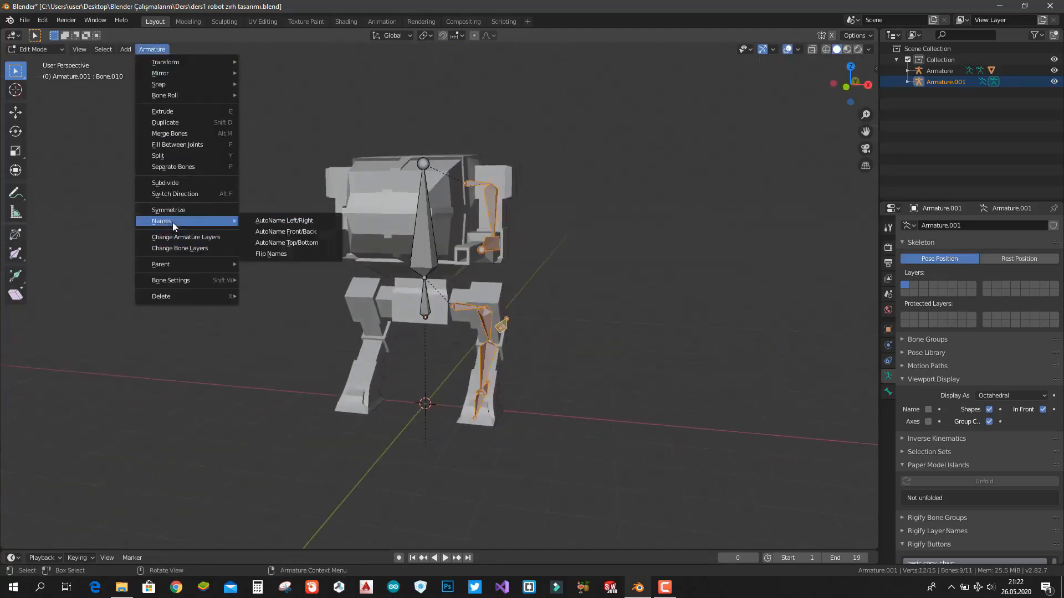
left_click(265, 219)
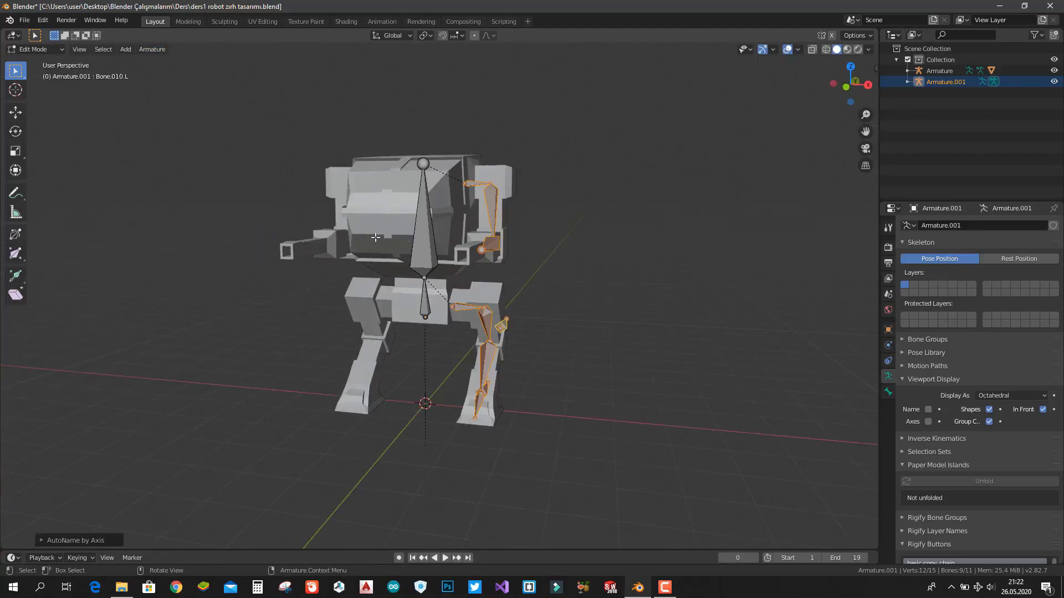
left_click(928, 409)
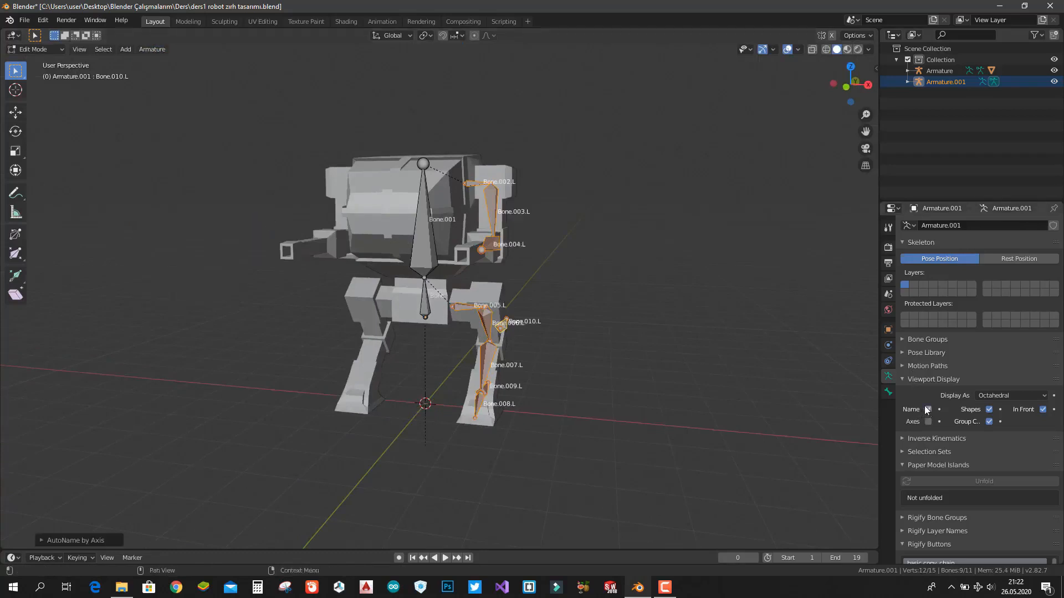
middle_click_drag(524, 274, 540, 261)
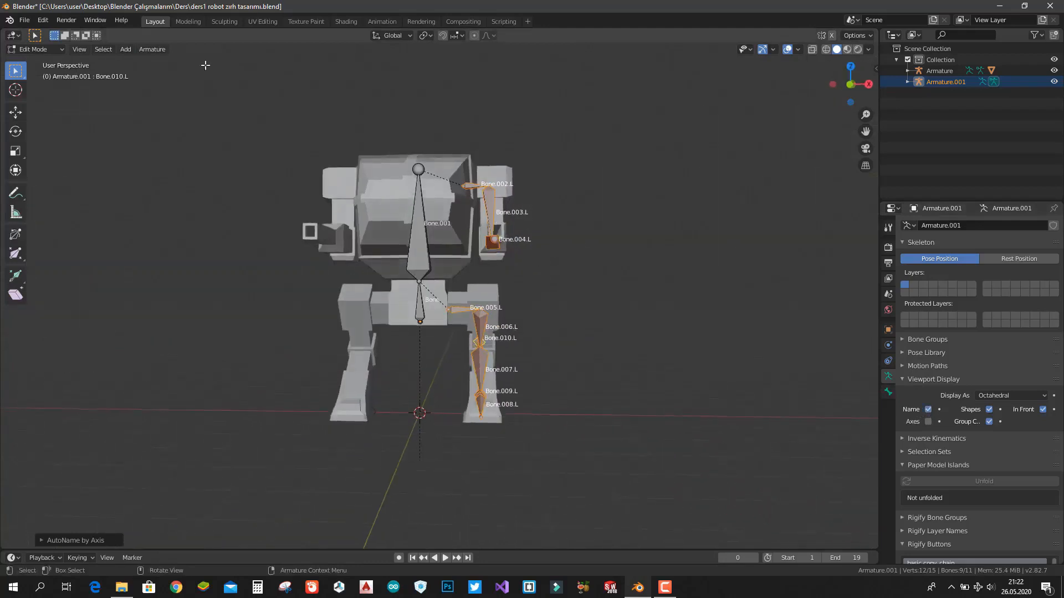
- Symmetrize the selected arm and leg bones to the opposite side and hide the bone names
left_click(145, 50)
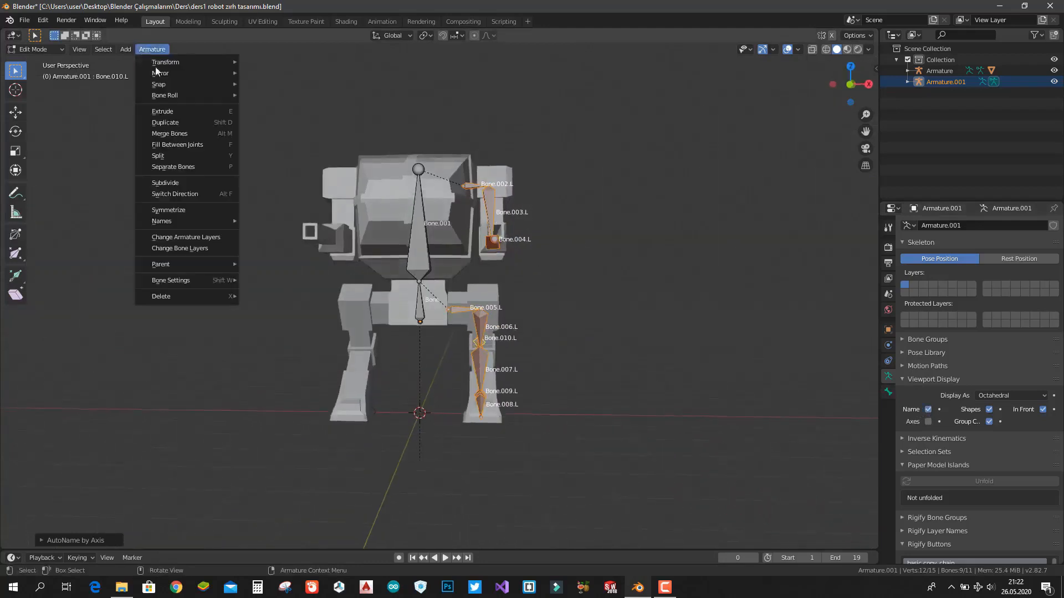
left_click(186, 213)
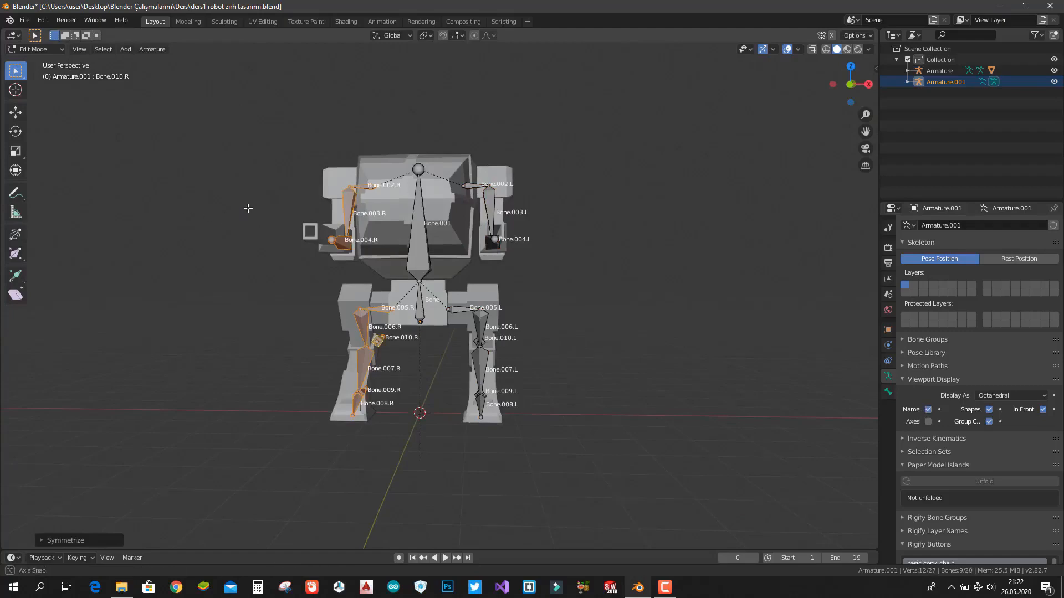
middle_click_drag(247, 206, 254, 250)
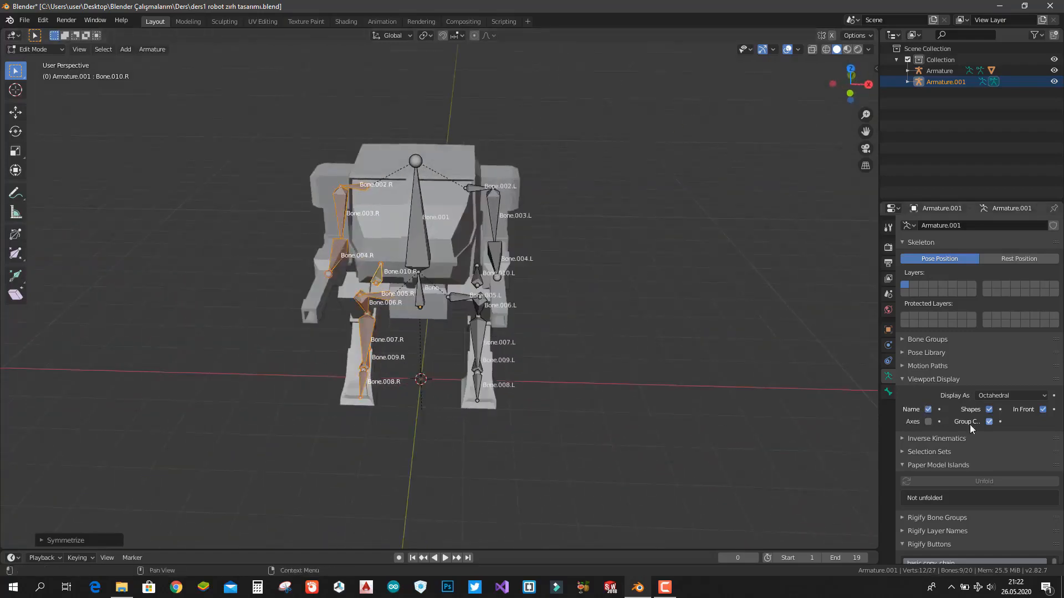
left_click(928, 410)
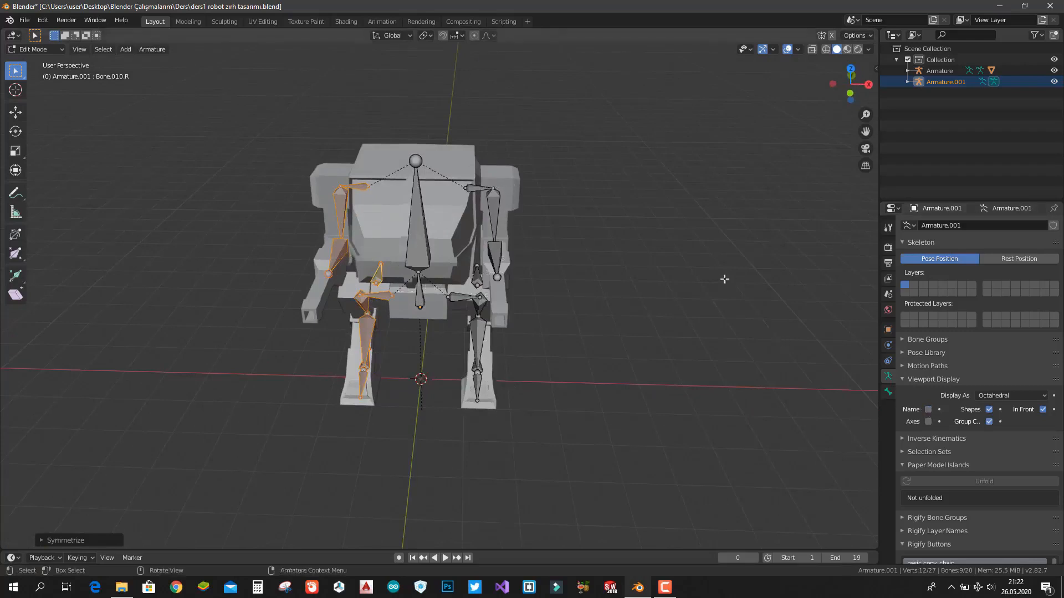
- In Object Mode, parent the robot mesh to Armature.001 using Armature Deform With Empty Groups
middle_click_drag(729, 280, 676, 224)
middle_click_drag(414, 177, 585, 266)
key("KP_1")
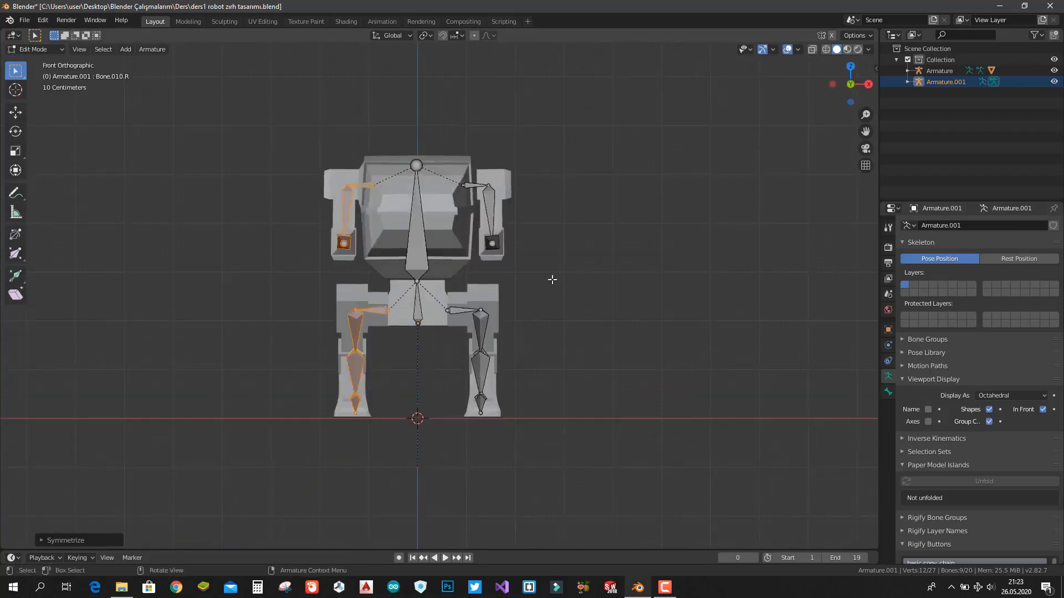
key("alt+a")
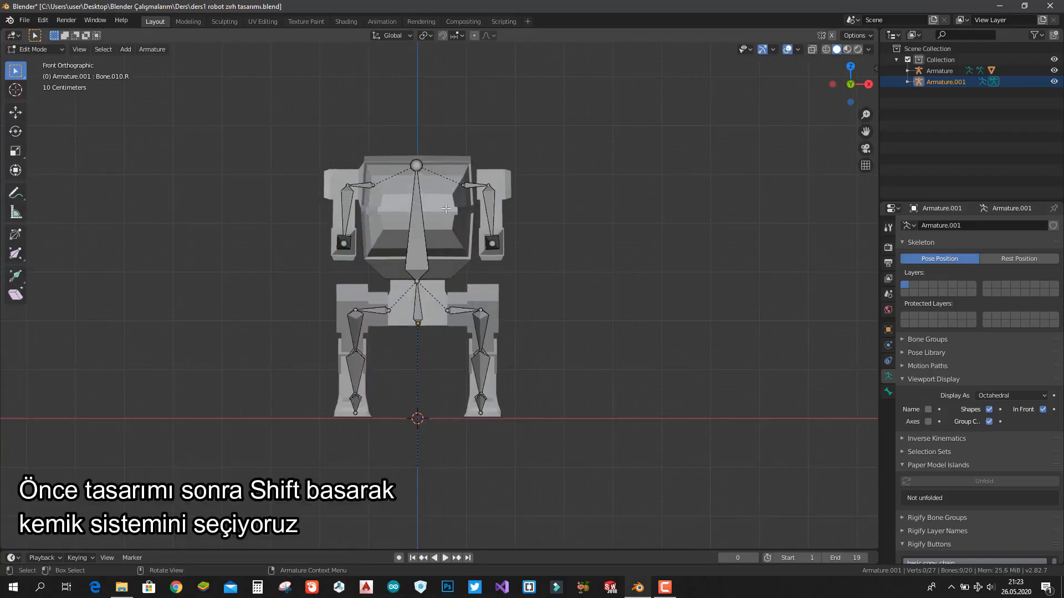
key("Tab")
left_click(446, 209)
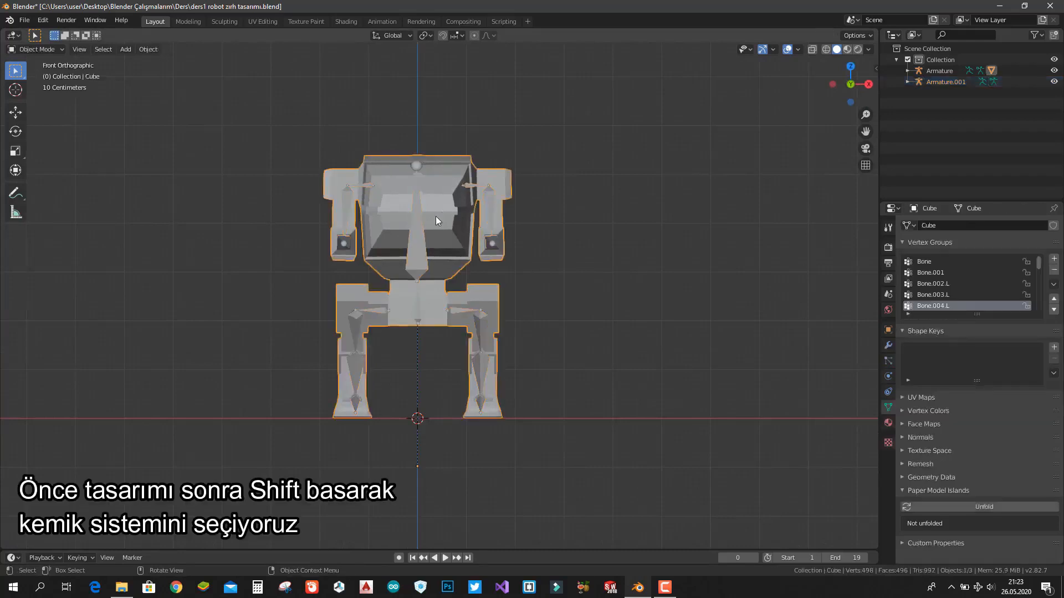
left_click(415, 226, "shift")
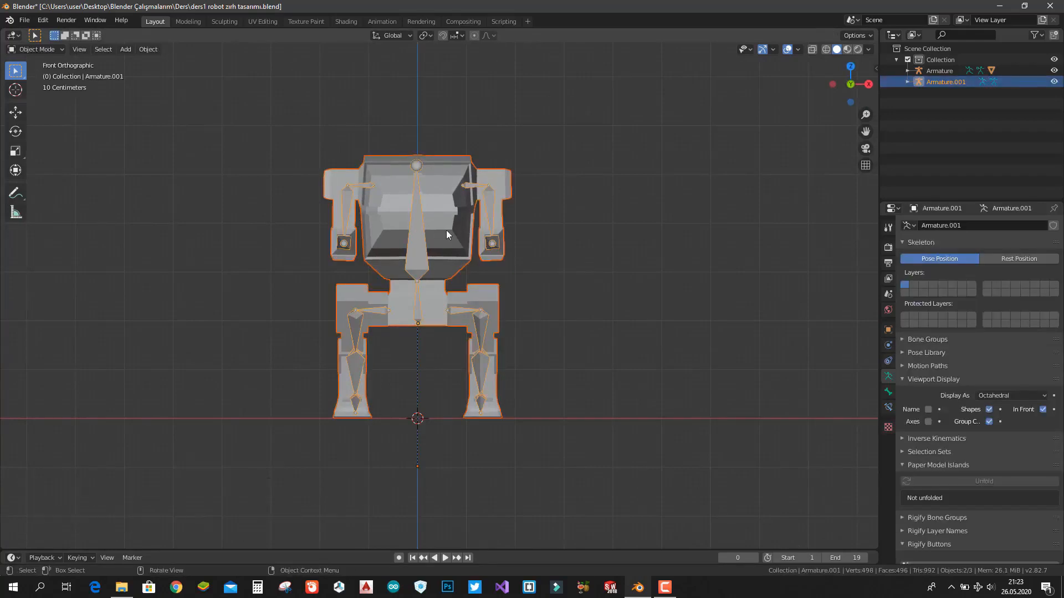
key("ctrl+p")
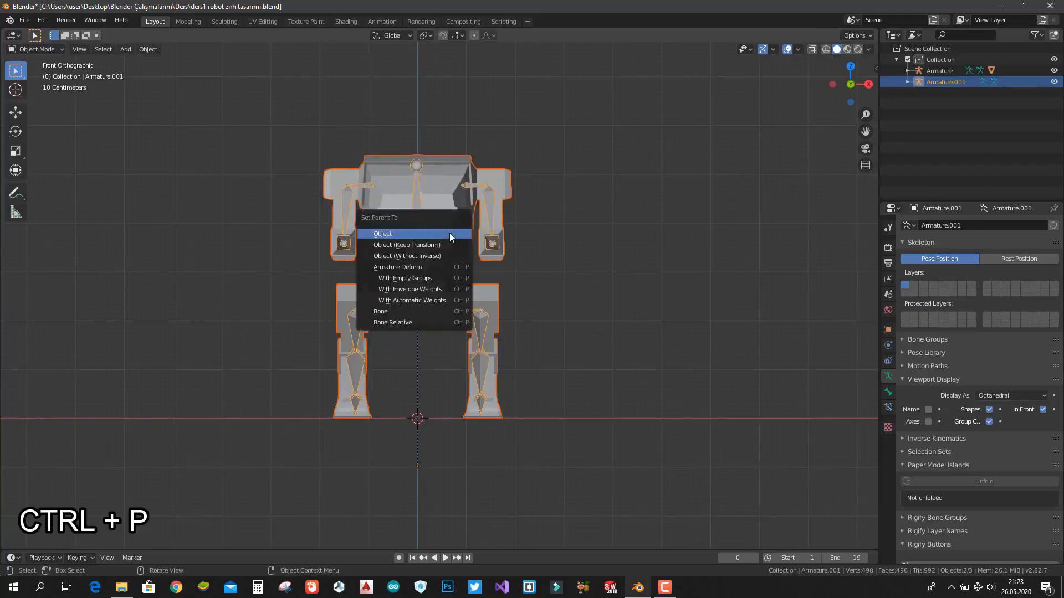
left_click(416, 279)
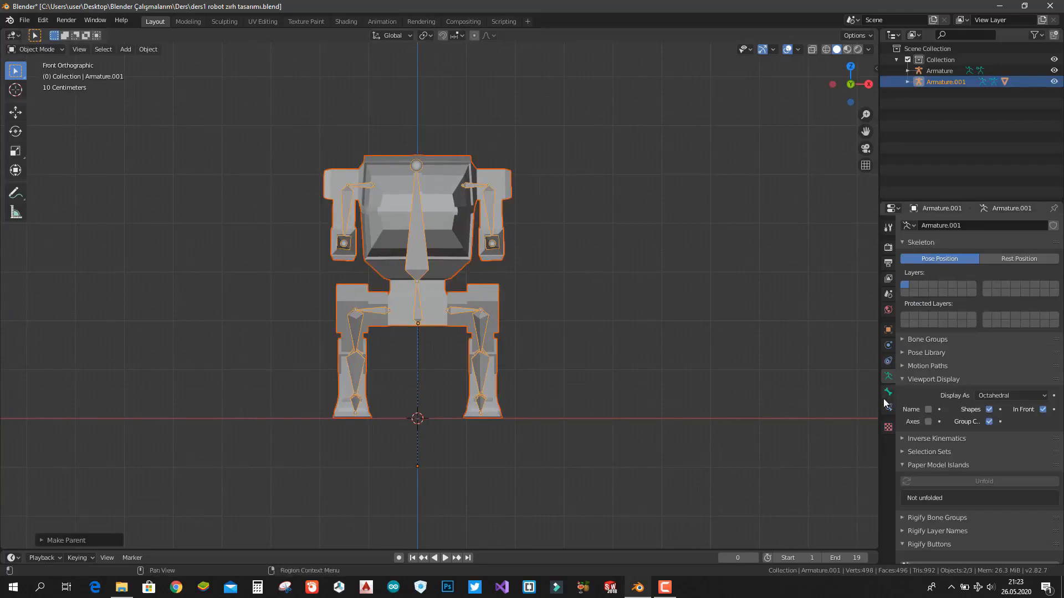
- In the robot mesh's Edit Mode, select the sole face of the +X foot and grow the selection up past the ankle
left_click(439, 241)
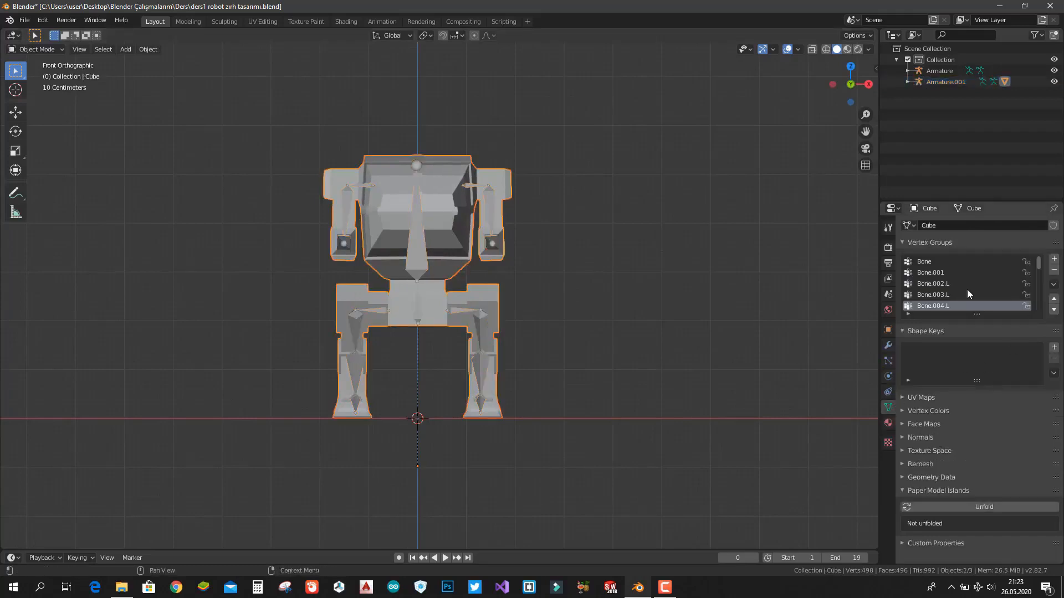
scroll(966, 289, "down", 4)
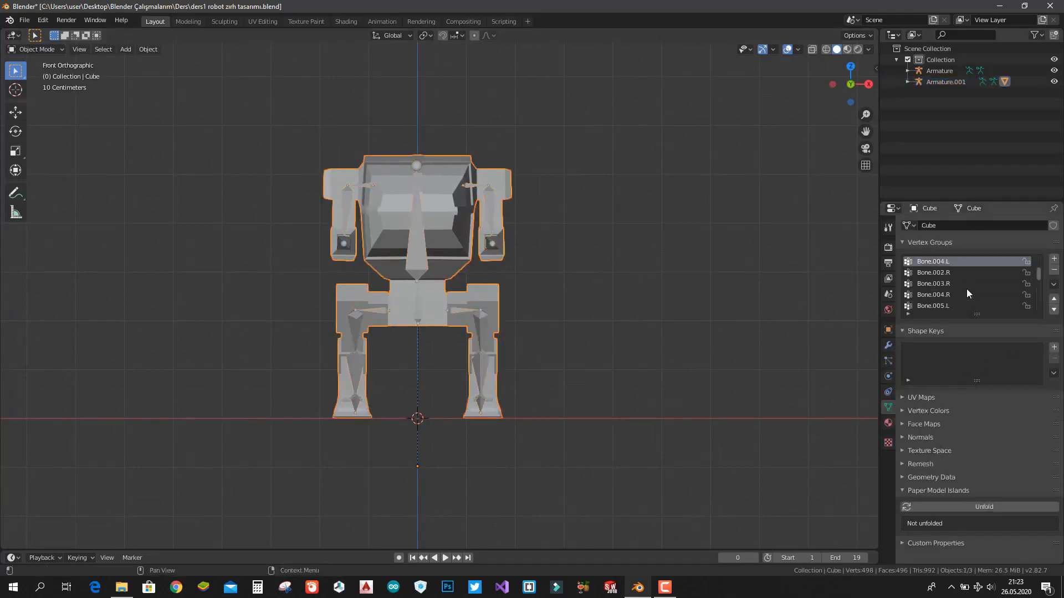
scroll(966, 288, "up", 4)
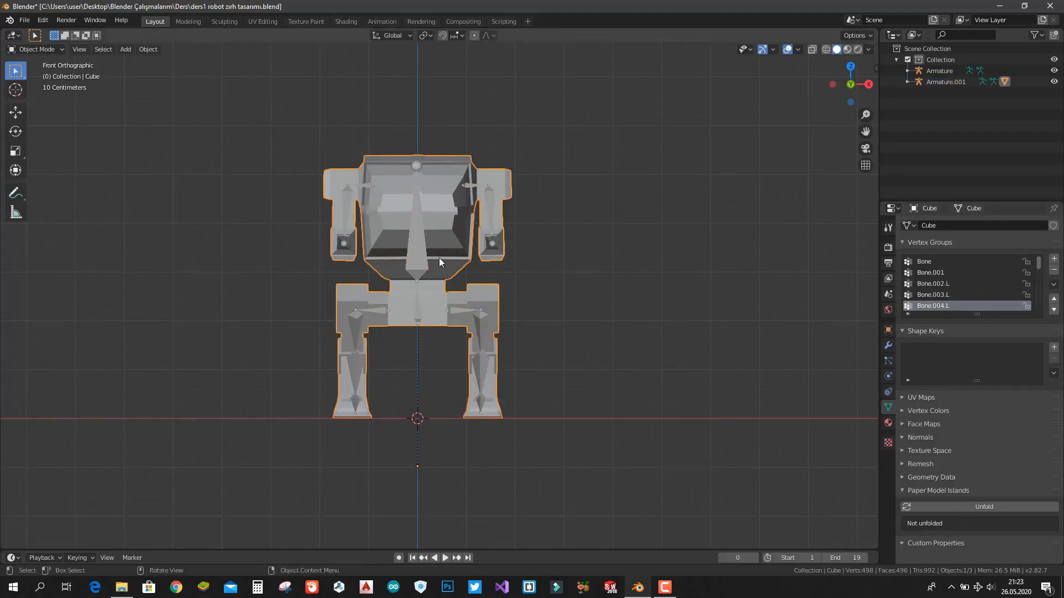
key("Tab")
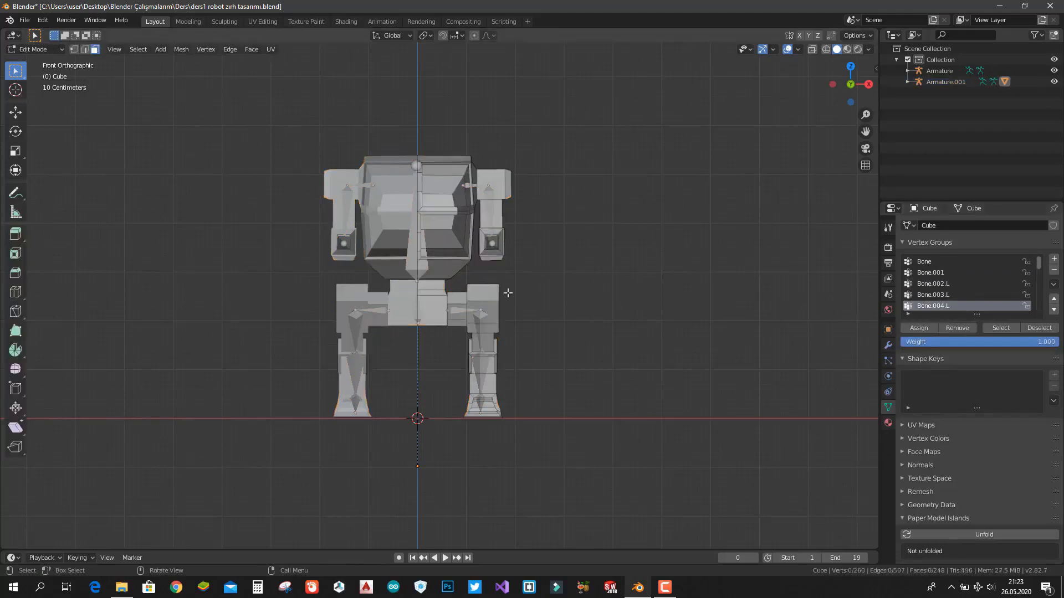
middle_click_drag(573, 332, 576, 279)
scroll(499, 402, "up", 1)
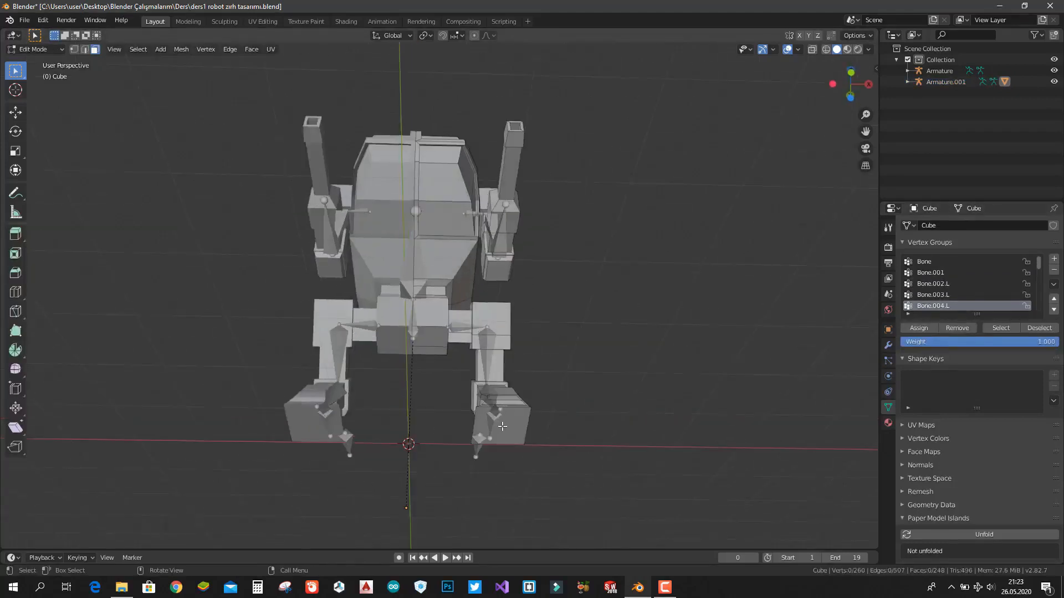
left_click(503, 427)
middle_click_drag(600, 389, 557, 439)
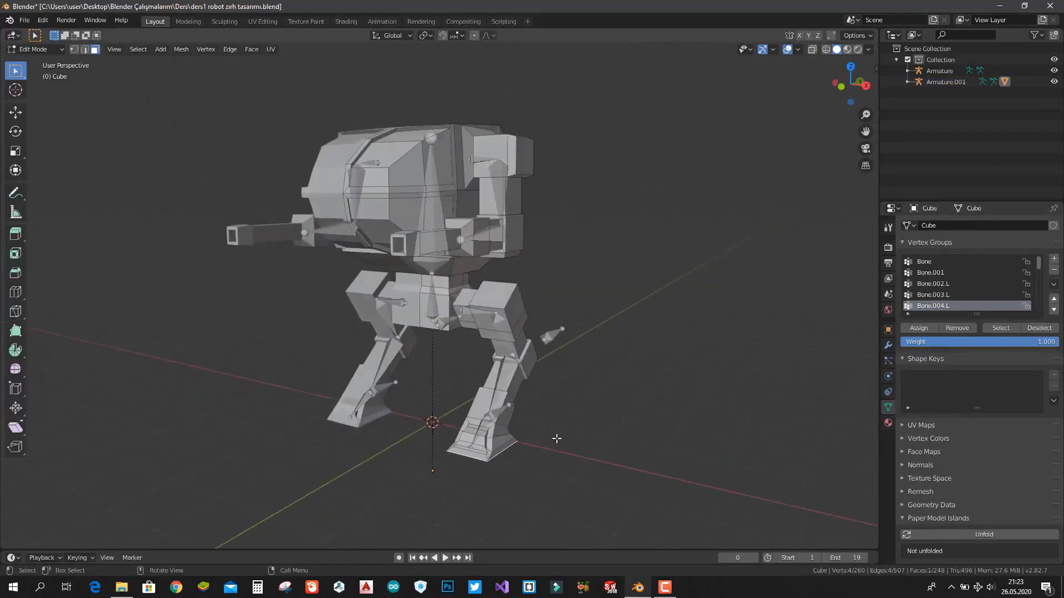
key("ctrl+KP_Add")
key("ctrl+KP_Add")
key("ctrl+KP_Add")
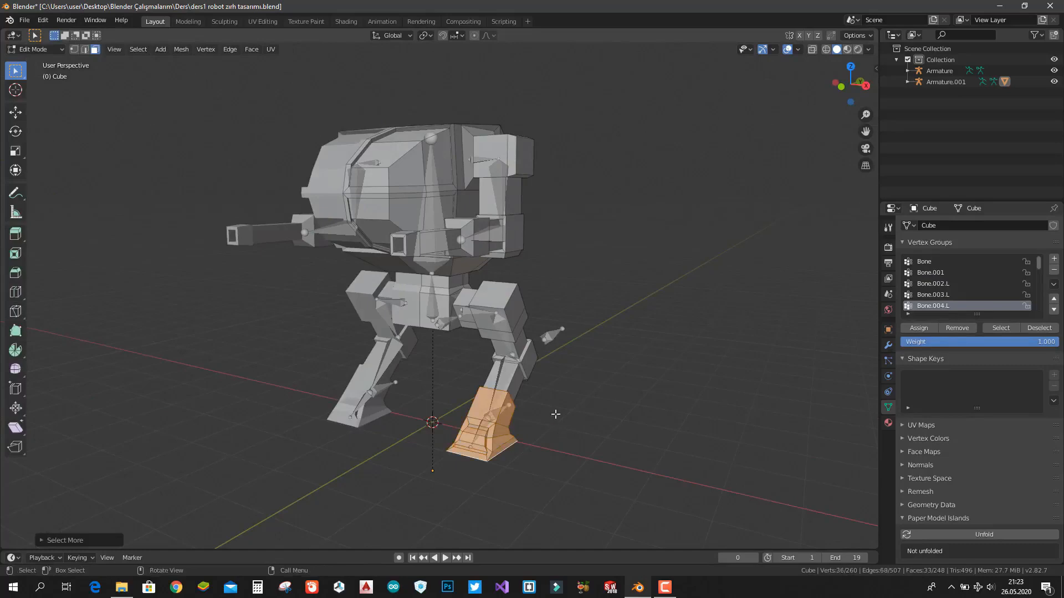
- Shrink the face selection by one level so it covers only the +X foot
middle_click_drag(555, 414, 490, 424)
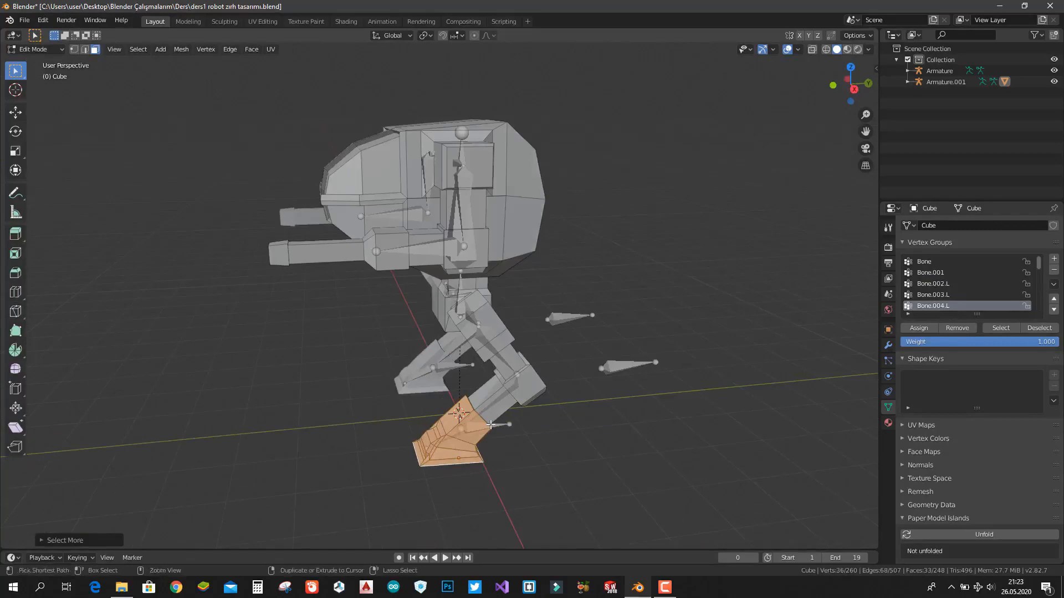
key("ctrl+KP_Subtract")
middle_click_drag(516, 446, 552, 457)
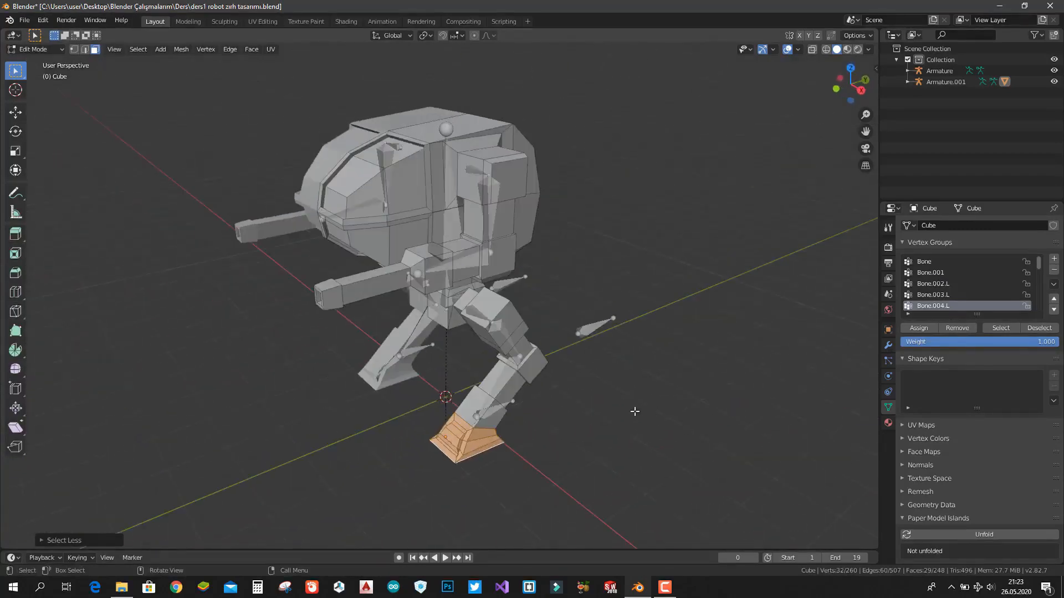
- Show the bone names of Armature.001 in the viewport and return to editing the robot mesh
key("Tab")
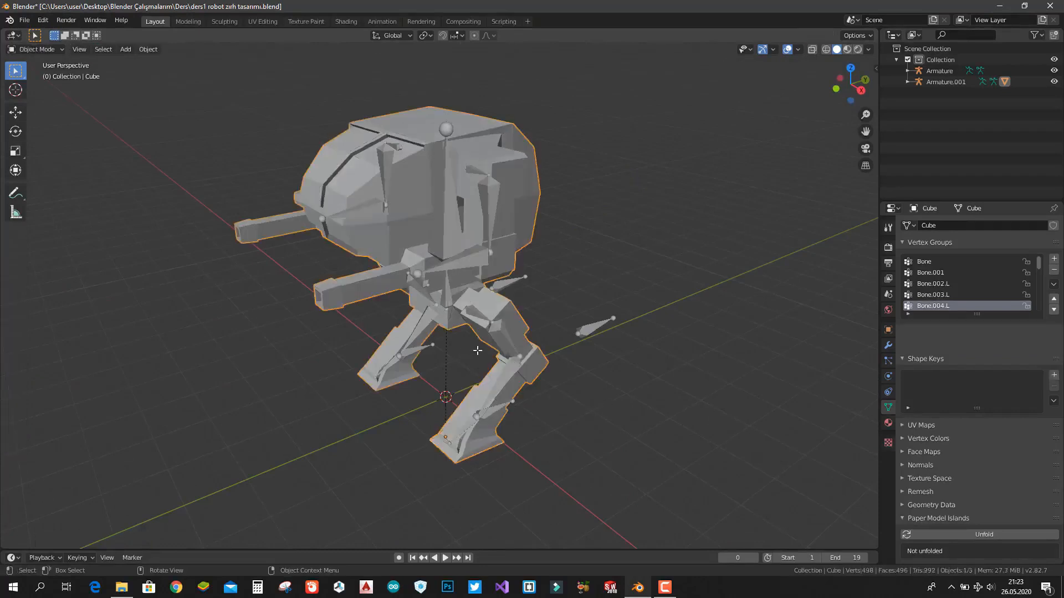
left_click(475, 255)
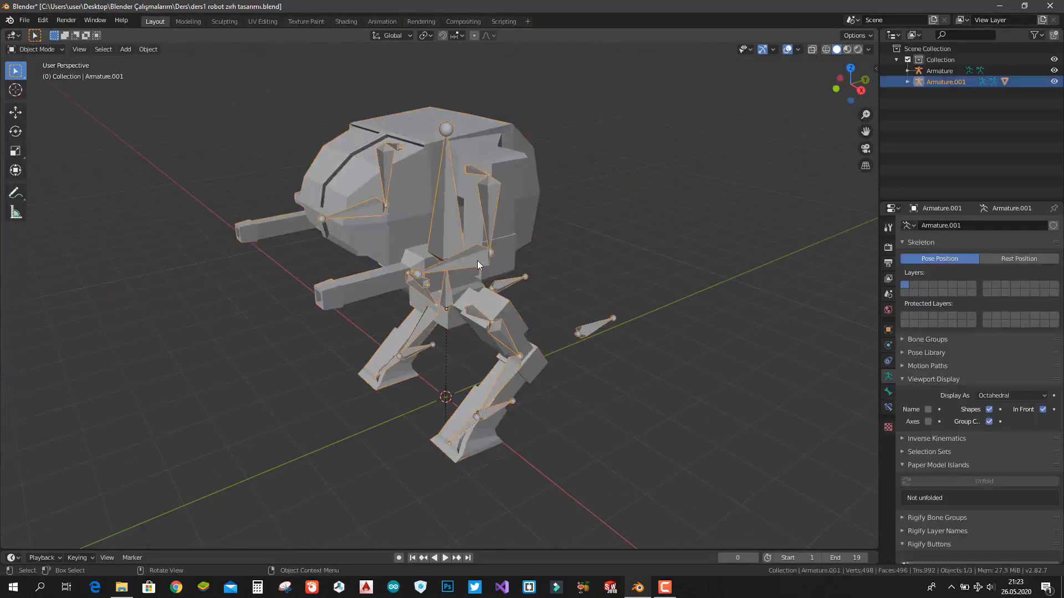
left_click(928, 409)
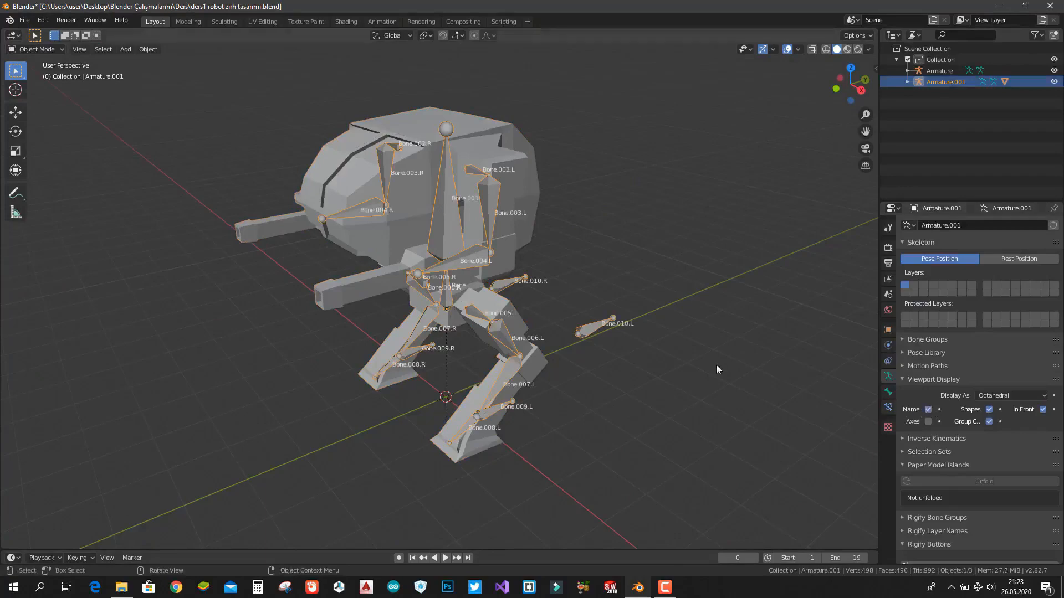
key("Tab")
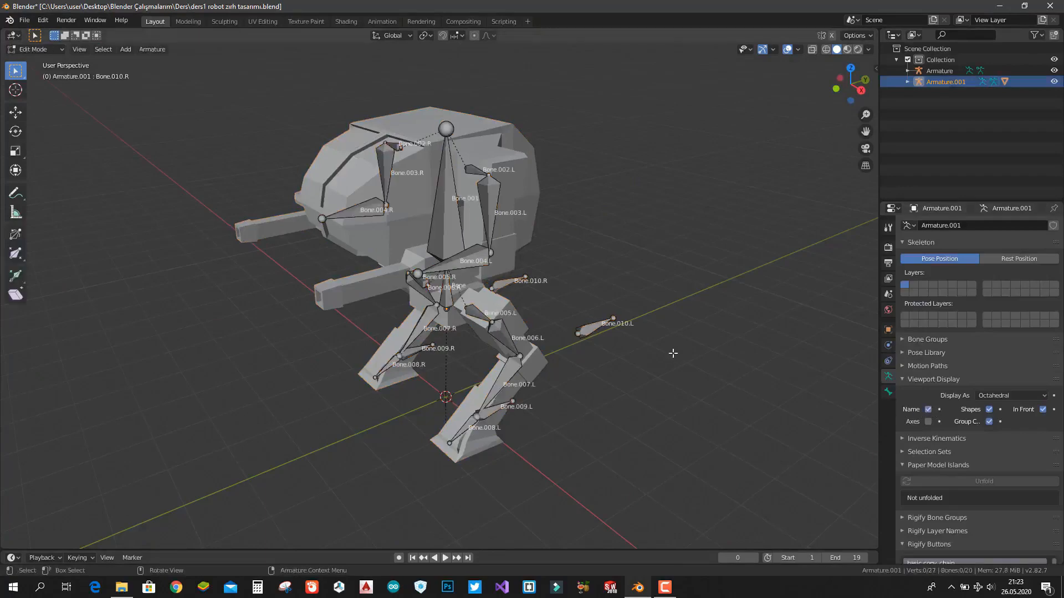
key("Tab")
left_click(408, 228)
key("Tab")
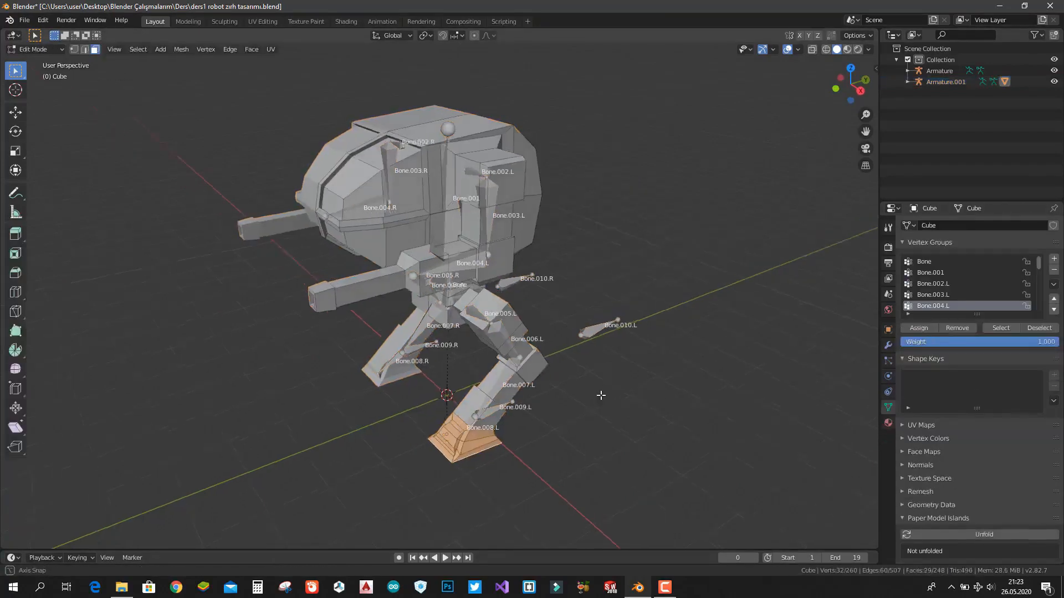
- Assign the selected +X foot faces to the Bone.008.L vertex group
scroll(559, 409, "up", 3)
middle_click_drag(588, 412, 629, 316)
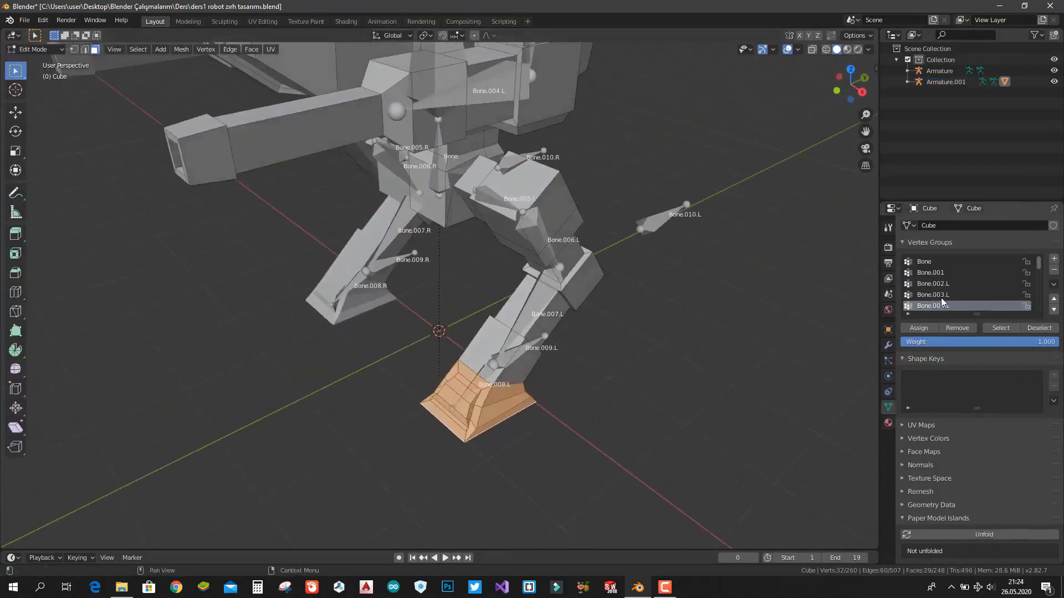
scroll(940, 297, "down", 6)
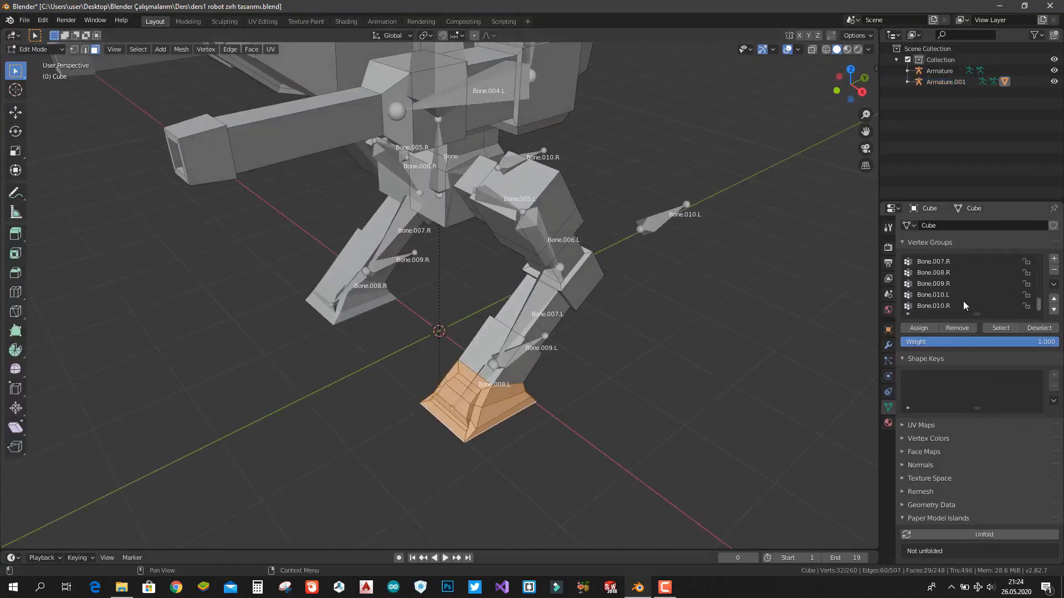
scroll(942, 280, "up", 5)
left_click(925, 272)
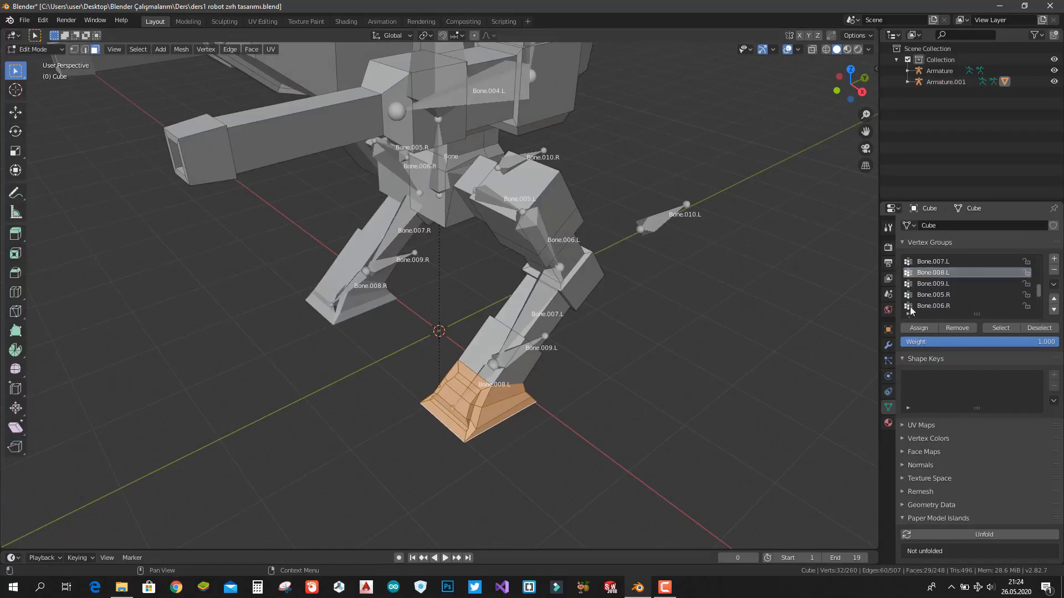
left_click(913, 328)
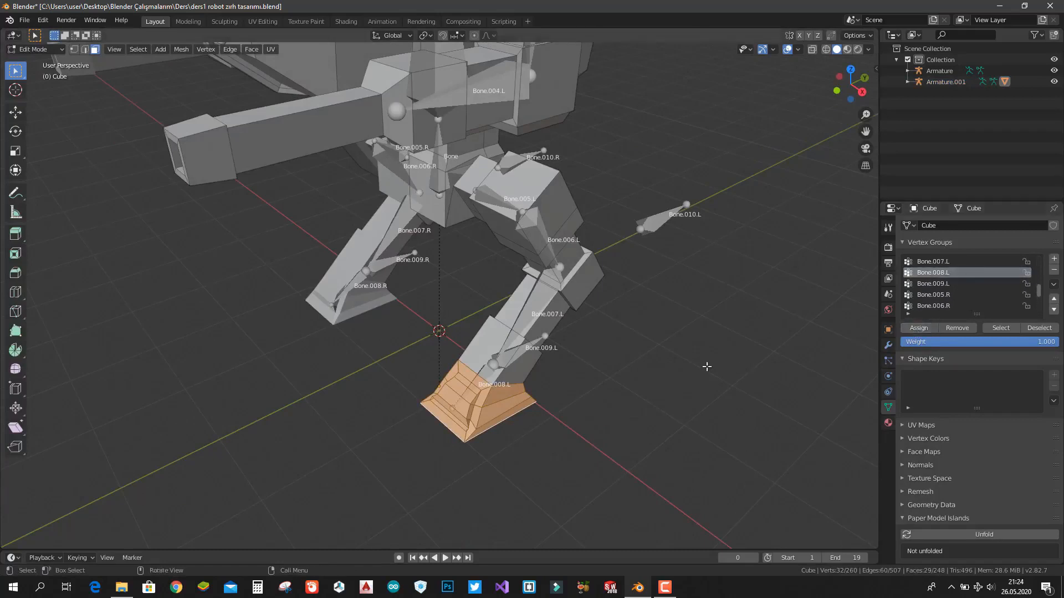
- Select all faces of the +X lower leg between ankle and knee and assign them to the Bone.007.L vertex group
left_click(602, 351)
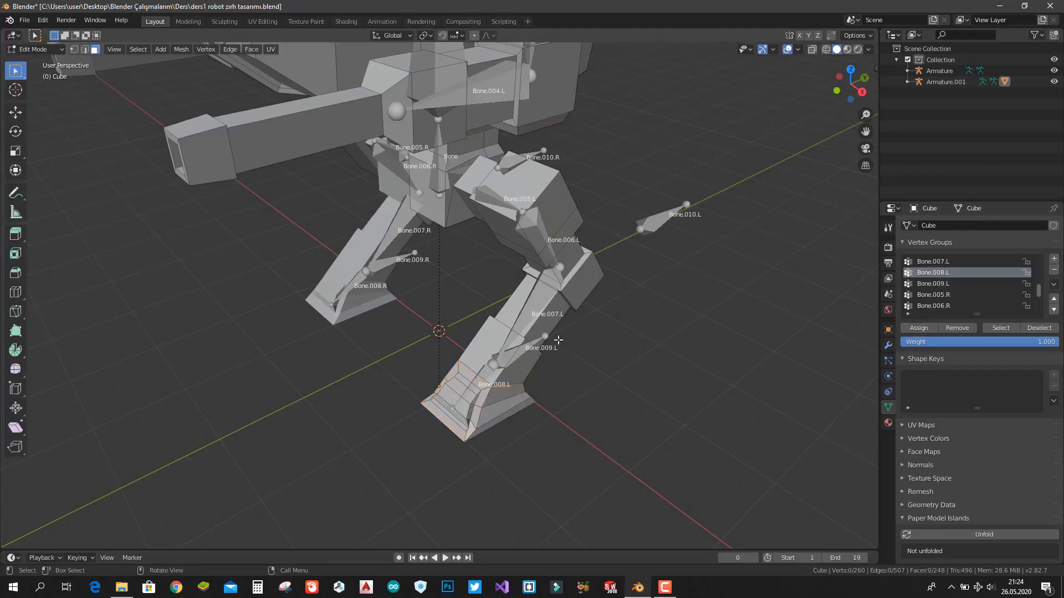
left_click(508, 319)
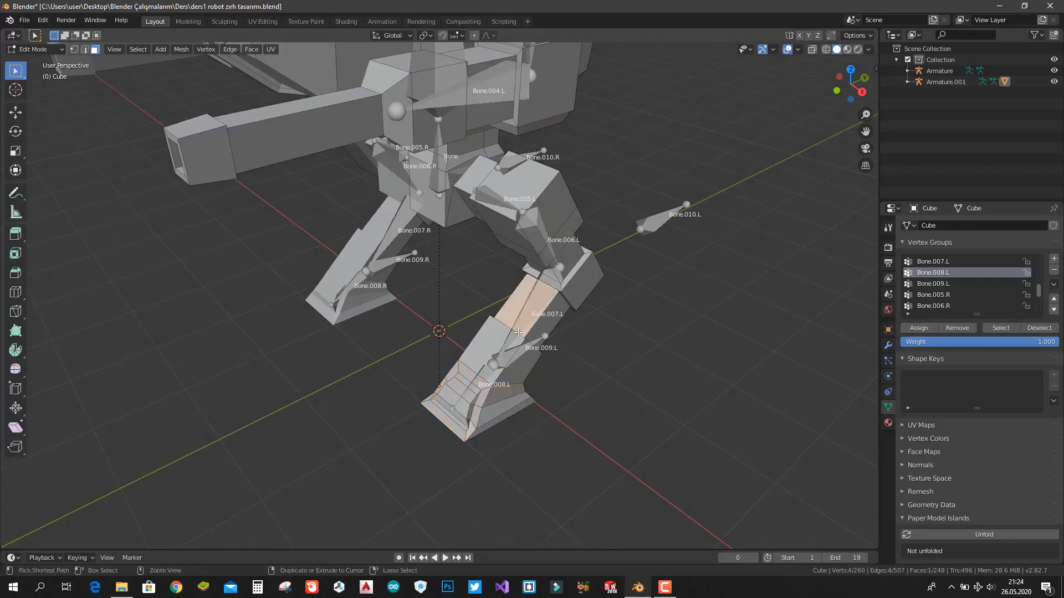
key("ctrl+KP_Add")
key("ctrl+KP_Add")
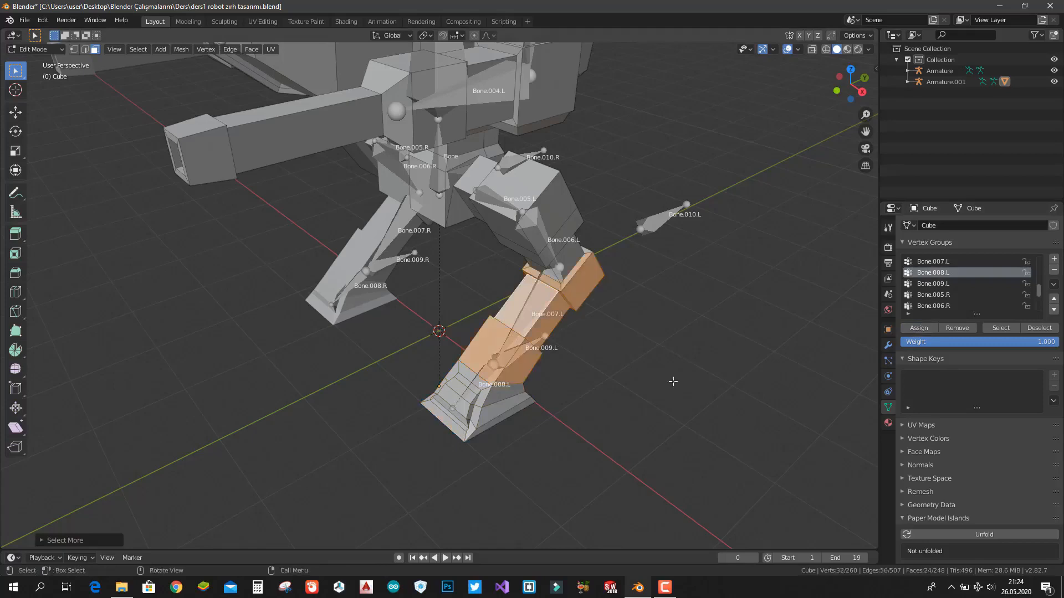
middle_click_drag(672, 382, 526, 319)
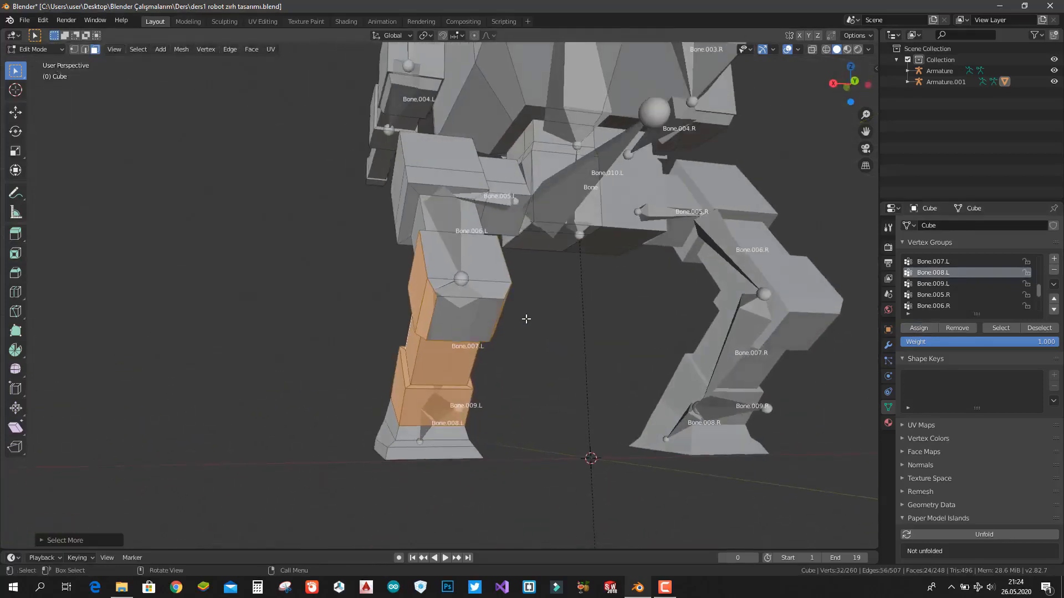
left_click(467, 320, "shift")
middle_click_drag(467, 320, 640, 271)
left_click(484, 344, "shift")
left_click(484, 344, "shift")
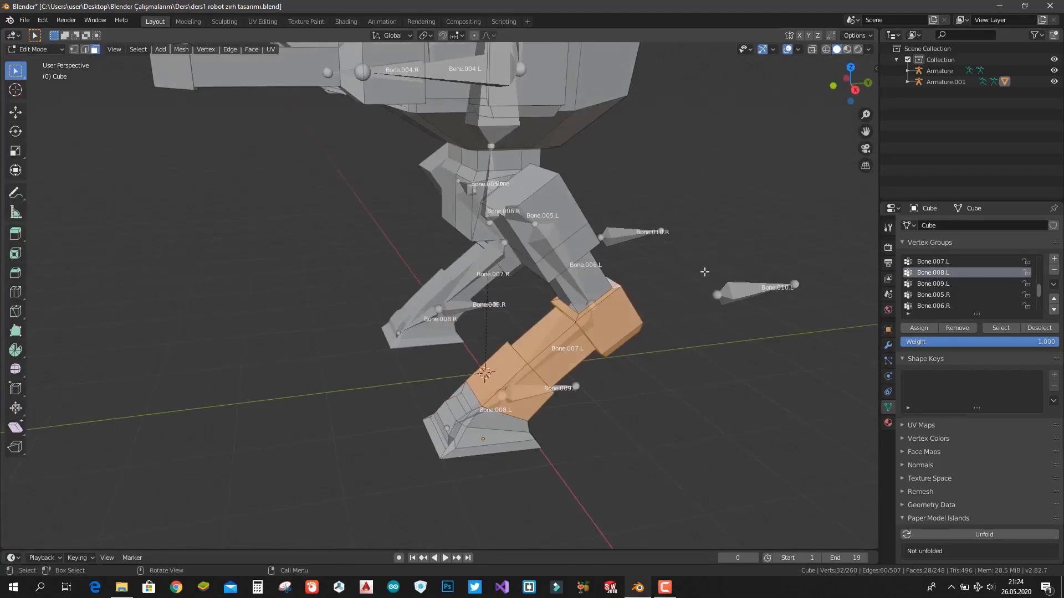
left_click(939, 264)
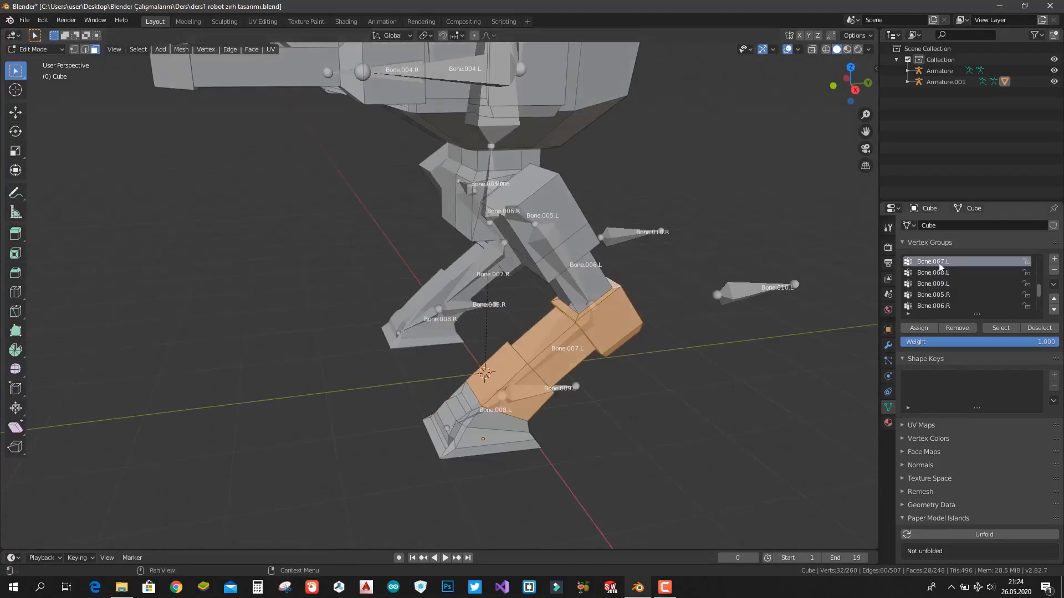
left_click(909, 328)
- Select the outer face of the +X thigh and grow the selection by two levels down to the knee
left_click(544, 216)
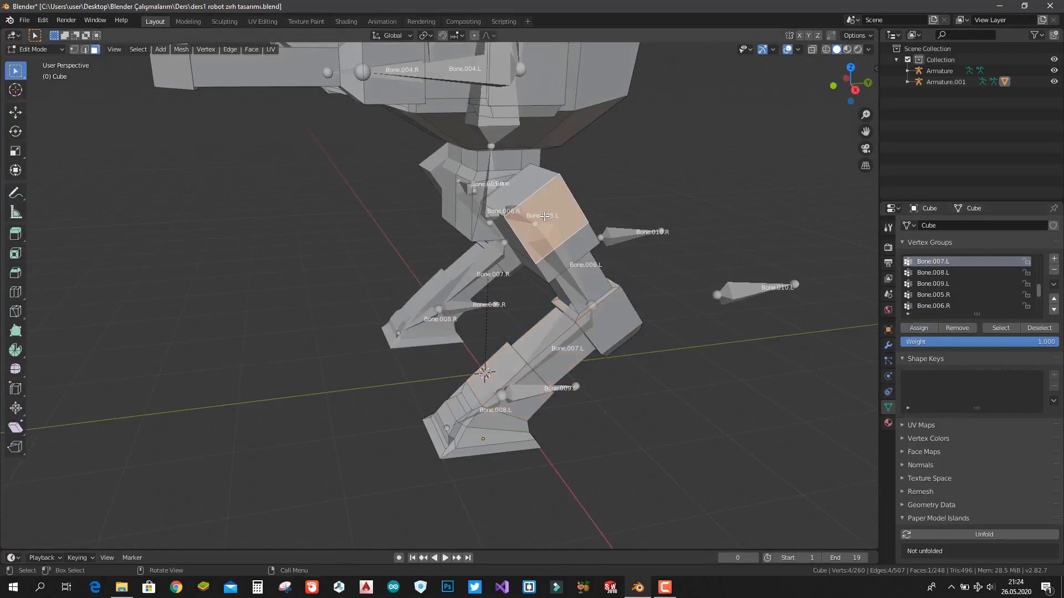
key("ctrl+KP_Add")
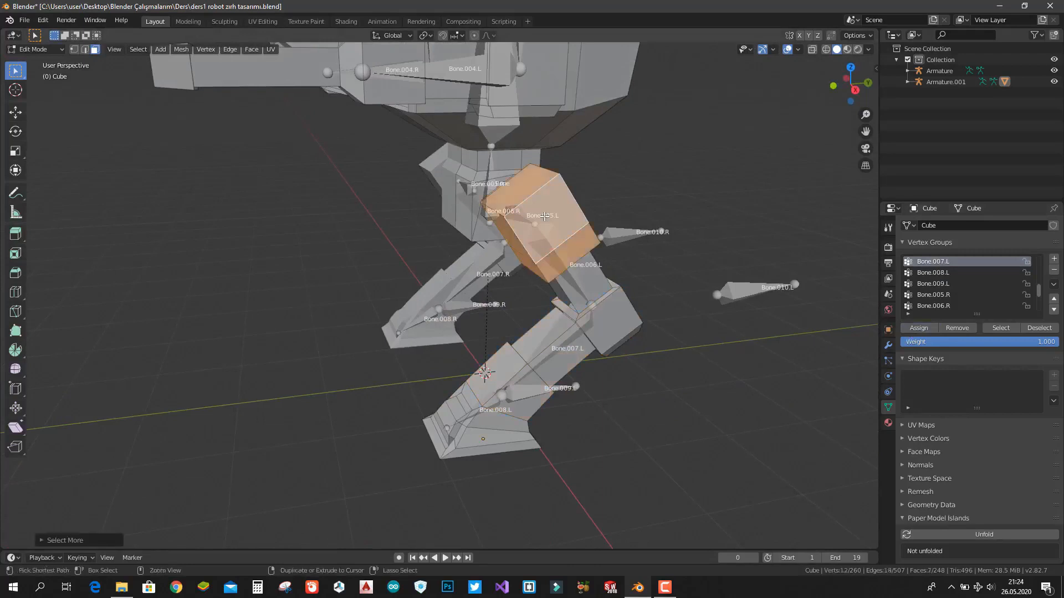
key("ctrl+KP_Add")
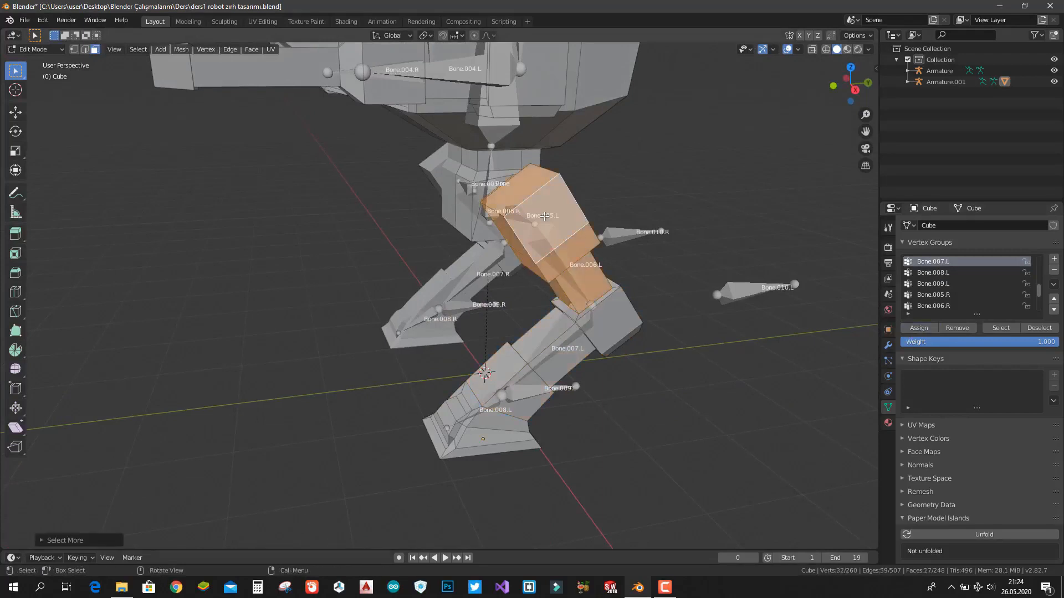
- Remove the hip connector faces from the selection, include the missing thigh faces, and assign the +X thigh to the Bone.006.L vertex group
middle_click_drag(635, 222, 816, 210)
left_click(394, 213, "ctrl")
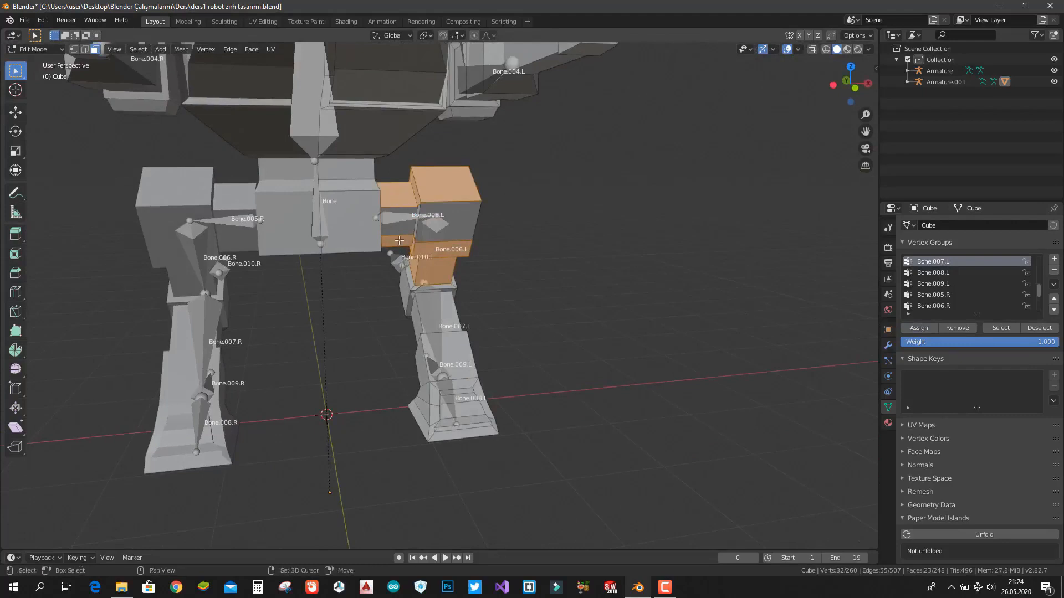
left_click(398, 224, "shift")
left_click(415, 229, "shift")
left_click(433, 223, "shift")
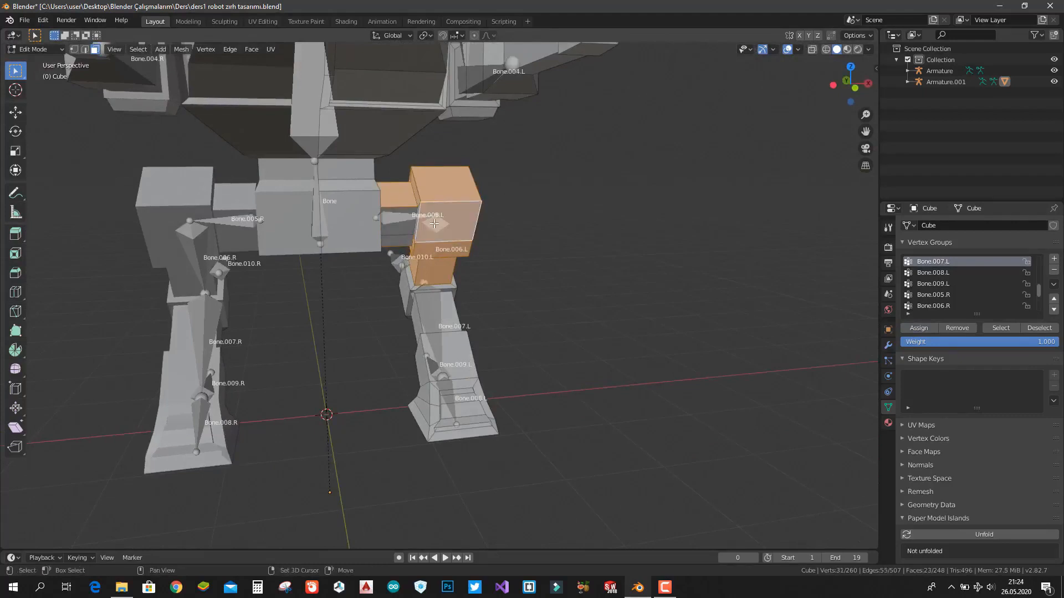
left_click(415, 225, "shift")
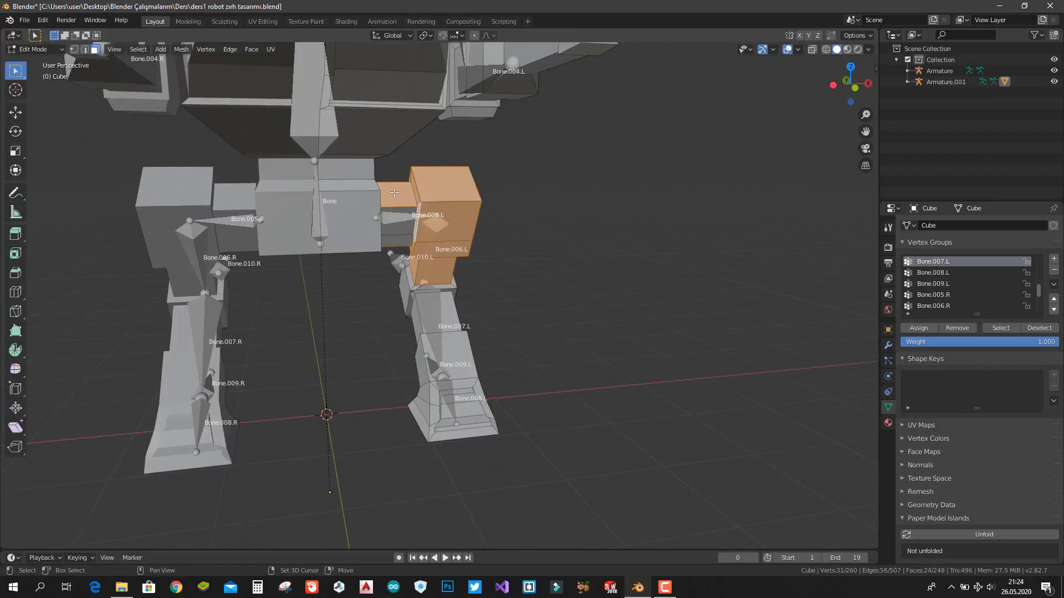
middle_click_drag(414, 248, 343, 252)
left_click(486, 255, "shift")
middle_click_drag(486, 255, 444, 265)
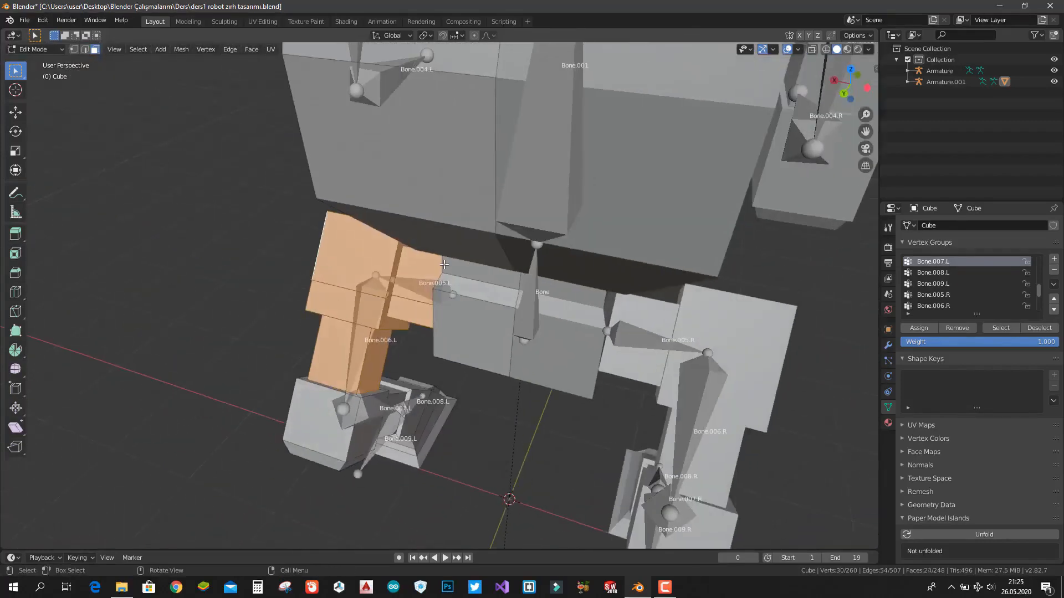
left_click(420, 273, "shift")
middle_click_drag(411, 308, 647, 169)
left_click(432, 231, "shift")
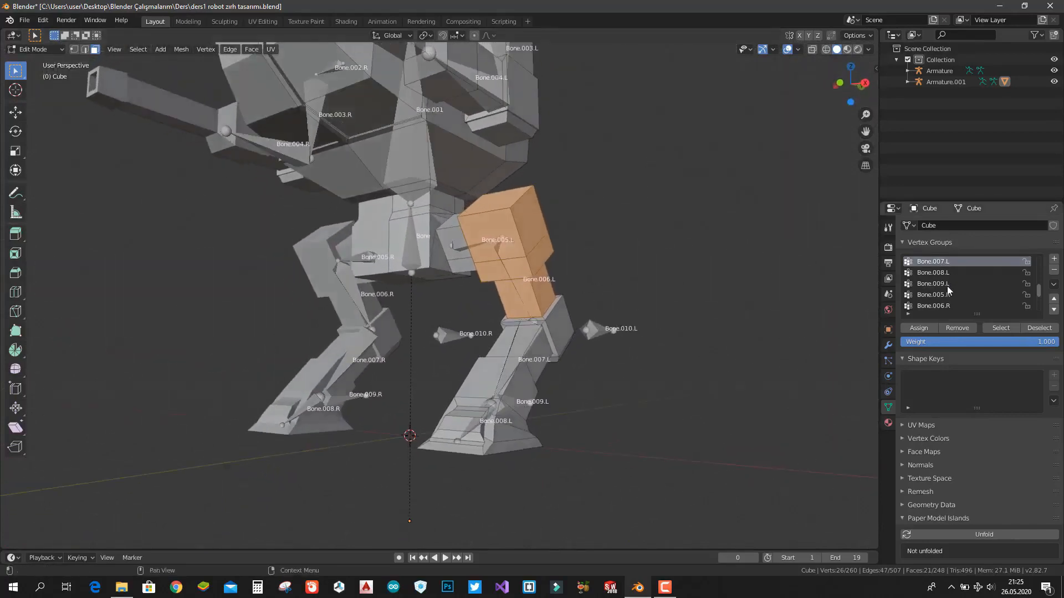
scroll(946, 286, "up", 2)
left_click(941, 273)
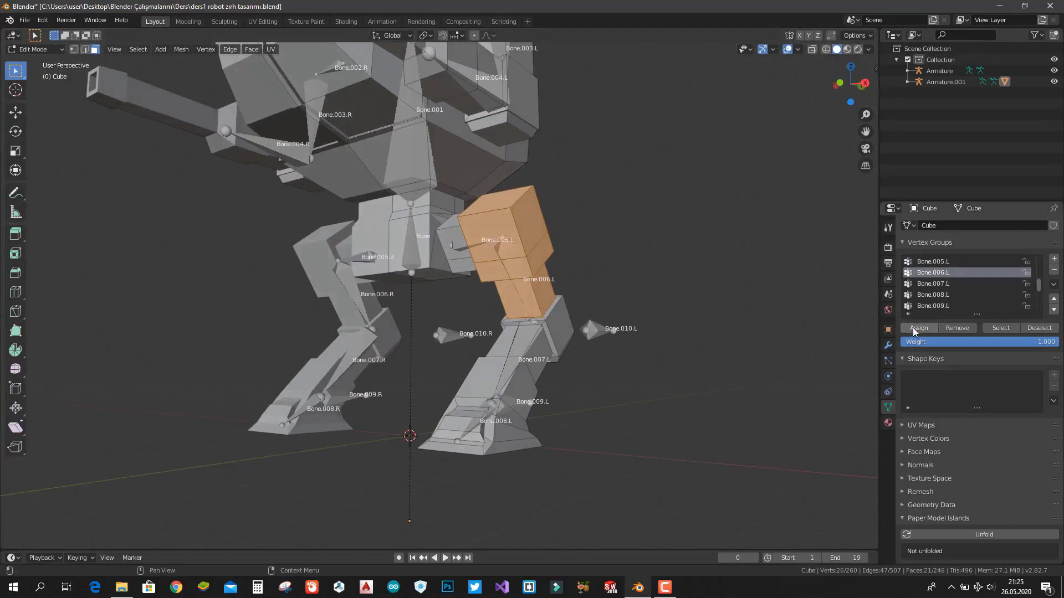
left_click(913, 328)
- Select all faces of the hip connector between the pelvis and the +X thigh and assign them to the Bone.005.L vertex group
left_click(456, 237)
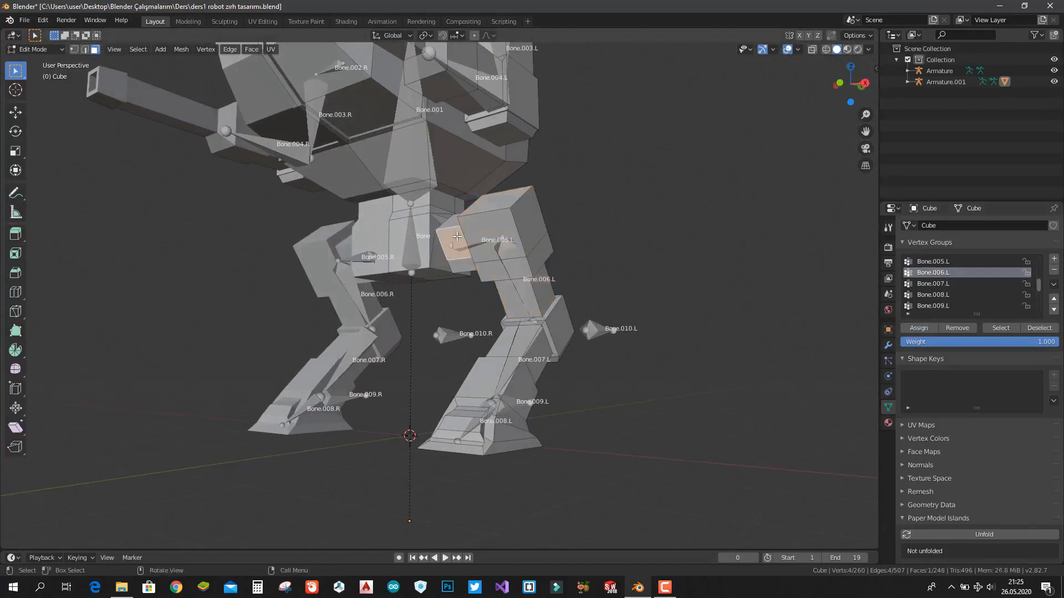
left_click(460, 264, "shift")
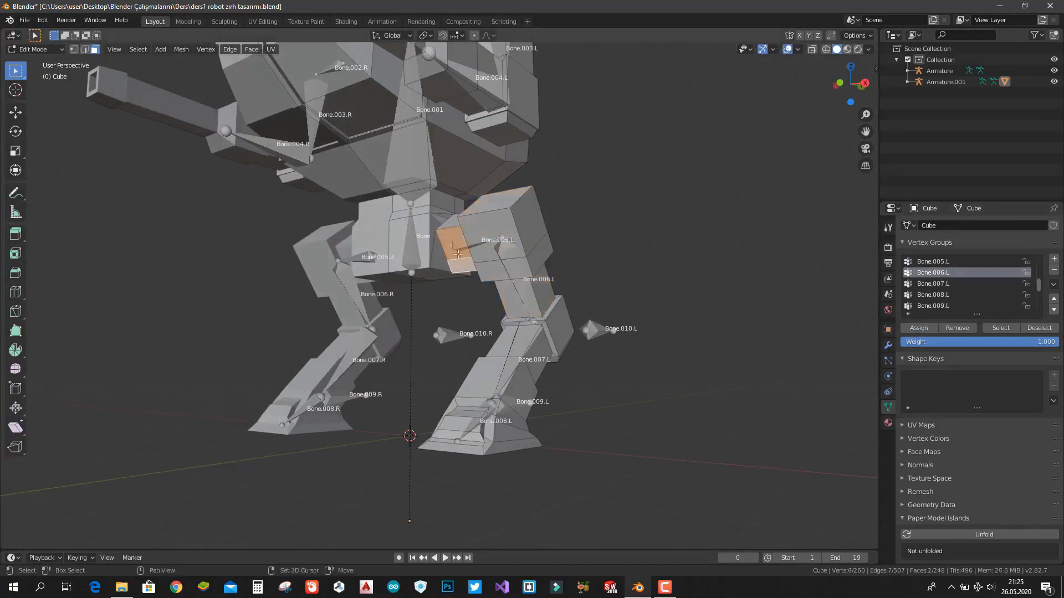
left_click(452, 230, "shift")
middle_click_drag(452, 230, 413, 281)
left_click(532, 260, "shift")
left_click(526, 296, "shift")
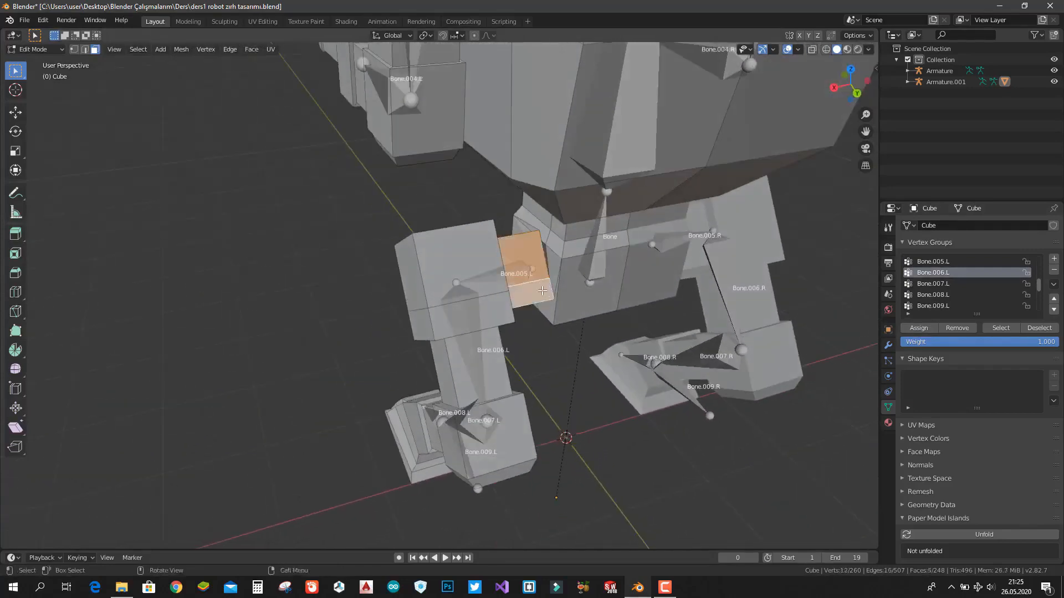
middle_click_drag(527, 296, 740, 234)
left_click(480, 206, "shift")
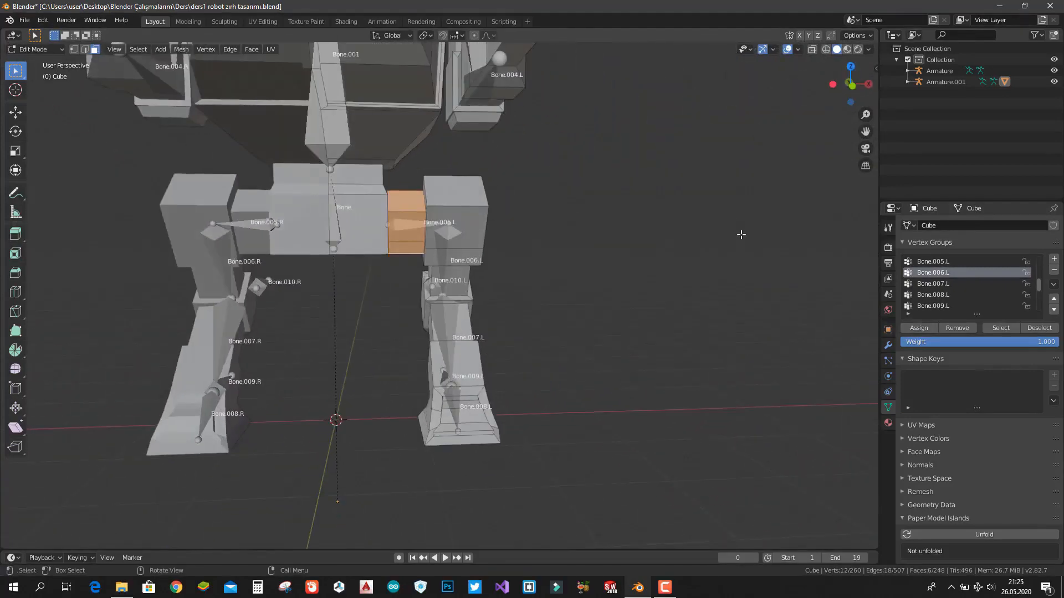
left_click(932, 262)
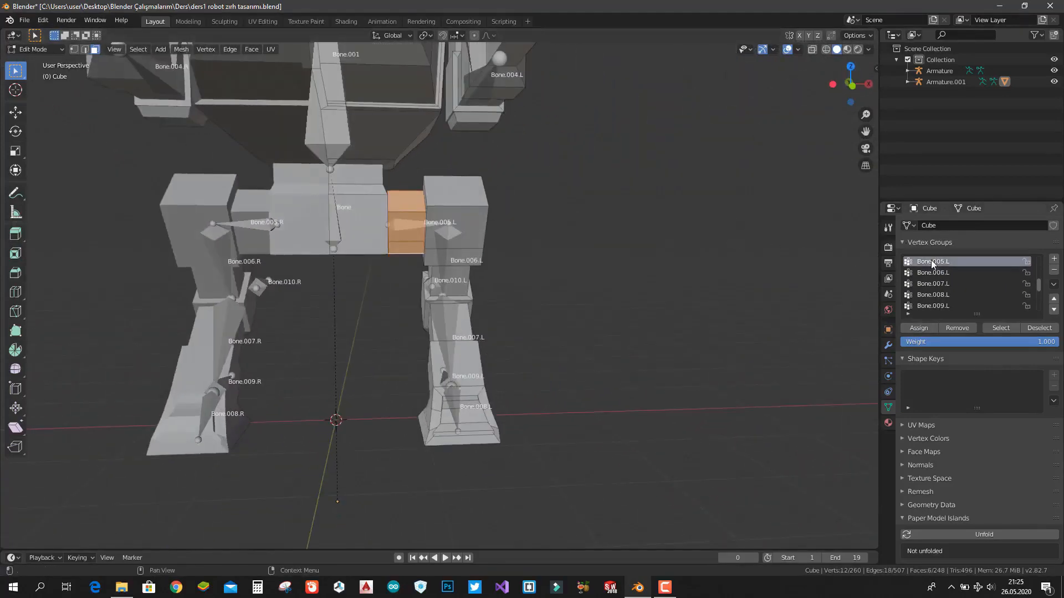
left_click(919, 331)
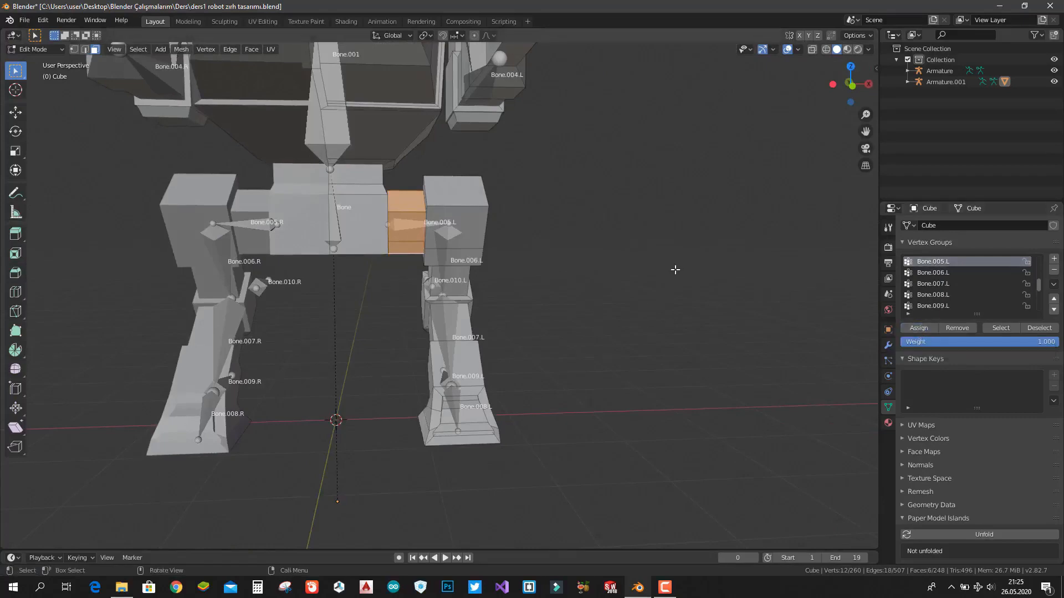
- Select a face on the +X half of the pelvis, grow the selection two levels and shrink it by one to exclude the hip connector
middle_click_drag(674, 270, 672, 209)
left_click(358, 300)
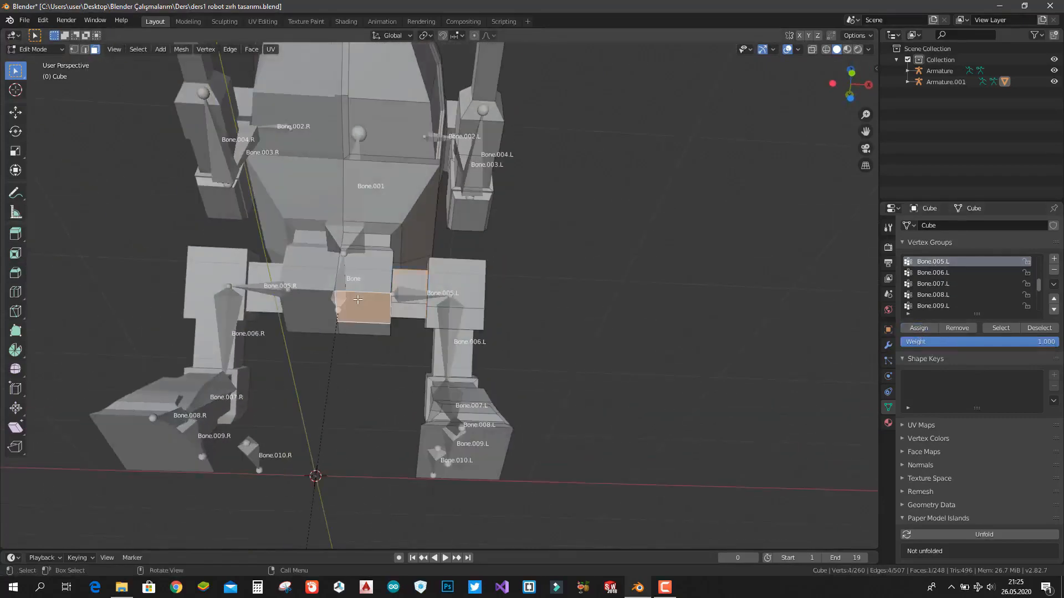
key("ctrl+KP_Add")
key("ctrl+KP_Add")
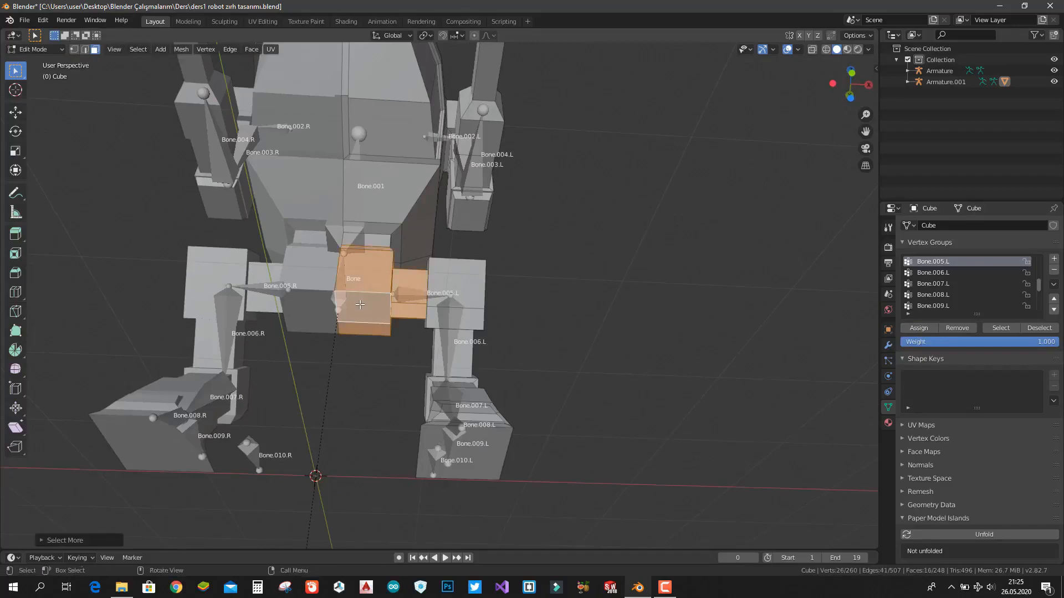
key("ctrl+KP_Subtract")
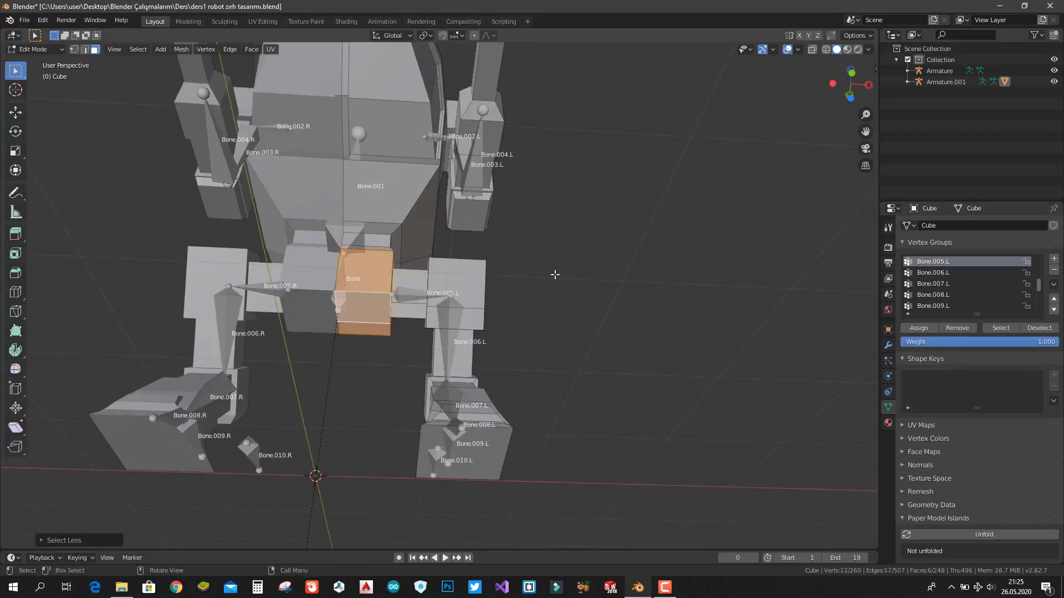
- Add the remaining side, upper and rear faces of the +X half of the pelvis to the selection
middle_click_drag(555, 274, 558, 224)
left_click(567, 221, "shift")
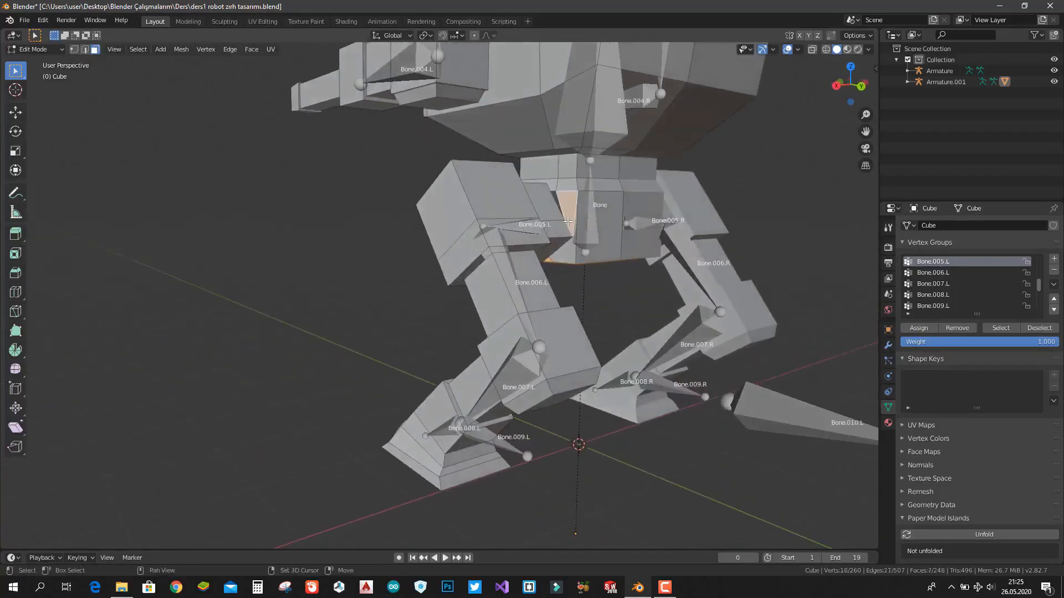
left_click(565, 252, "shift")
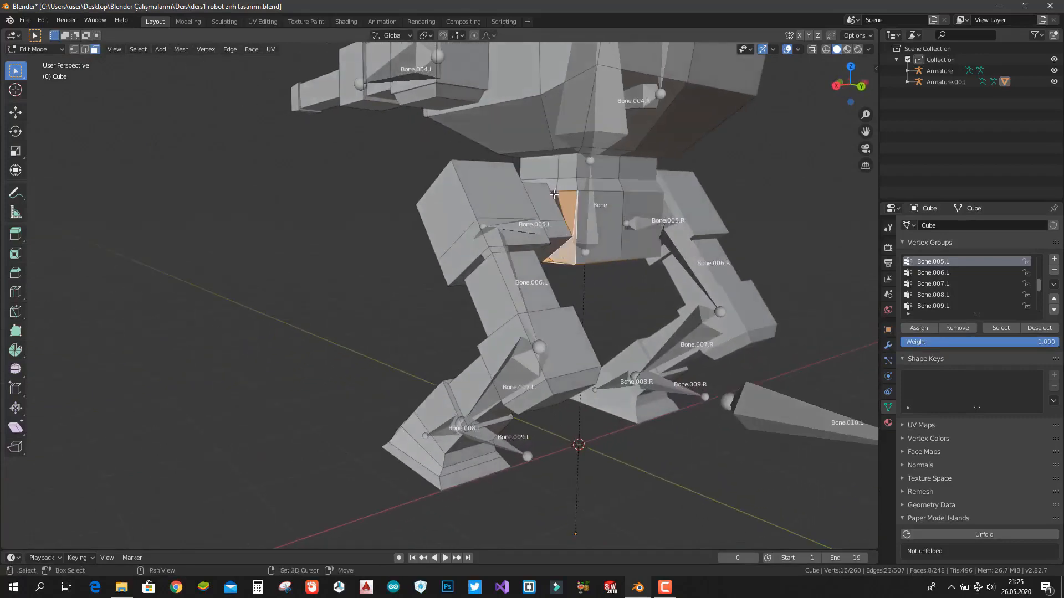
left_click(554, 194, "shift")
middle_click_drag(612, 218, 599, 198)
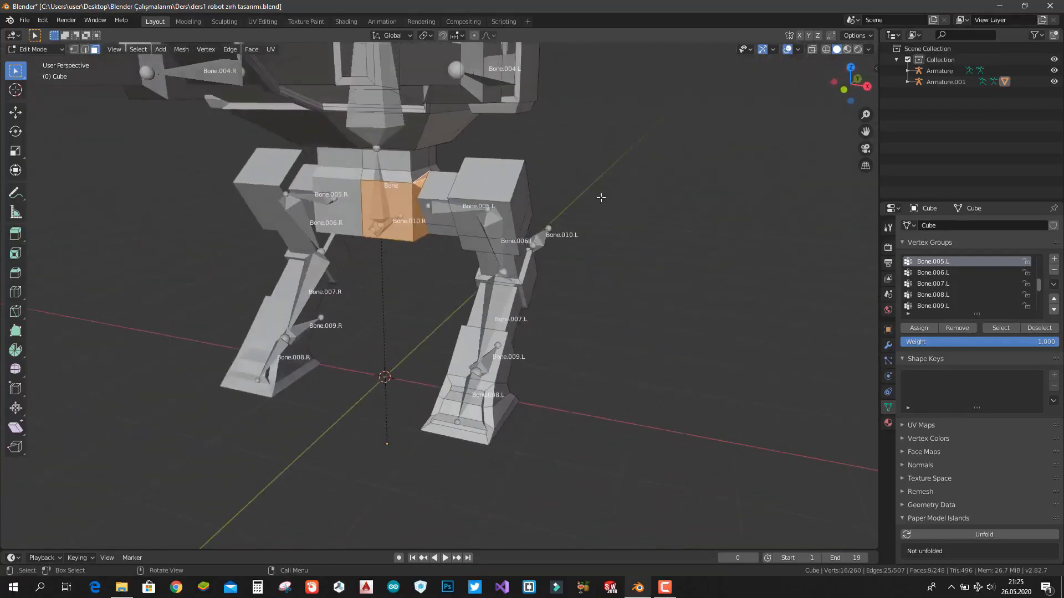
left_click(385, 160, "shift")
left_click(386, 160, "shift")
left_click(424, 159, "shift")
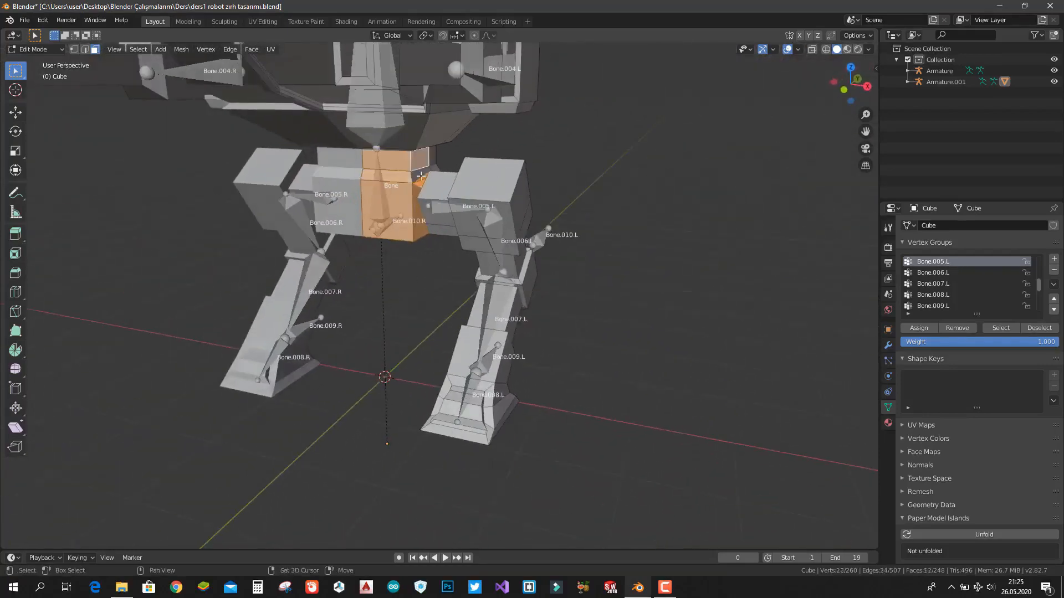
left_click(421, 175, "shift")
left_click(431, 155, "shift")
middle_click_drag(543, 170, 332, 140)
left_click(573, 113, "shift")
left_click(590, 188, "shift")
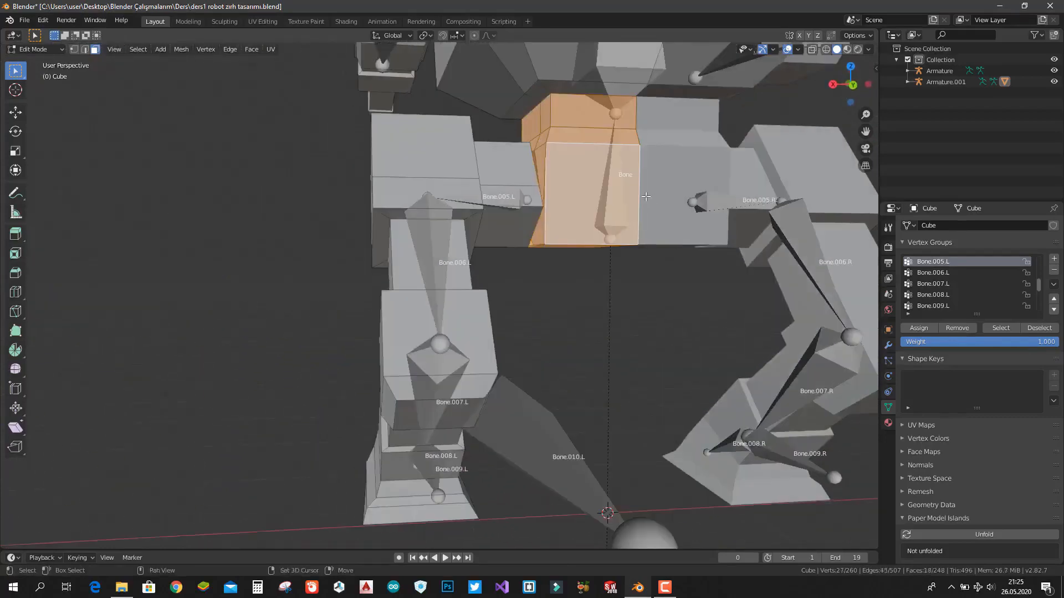
- Assign the selected +X half of the pelvis to the Bone vertex group
middle_click_drag(590, 188, 26, 227)
scroll(962, 278, "up", 3)
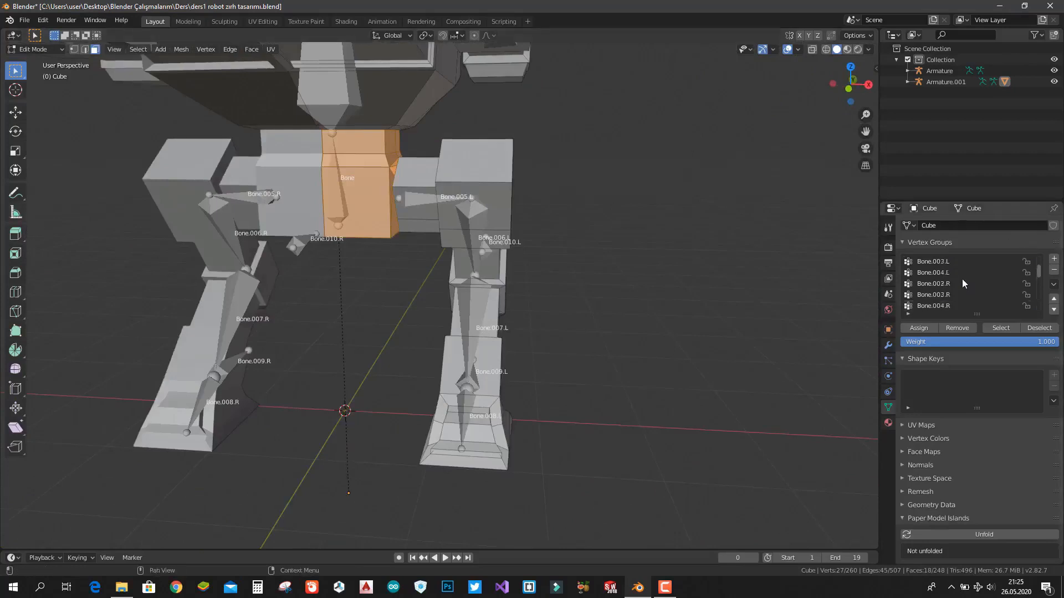
left_click(938, 262)
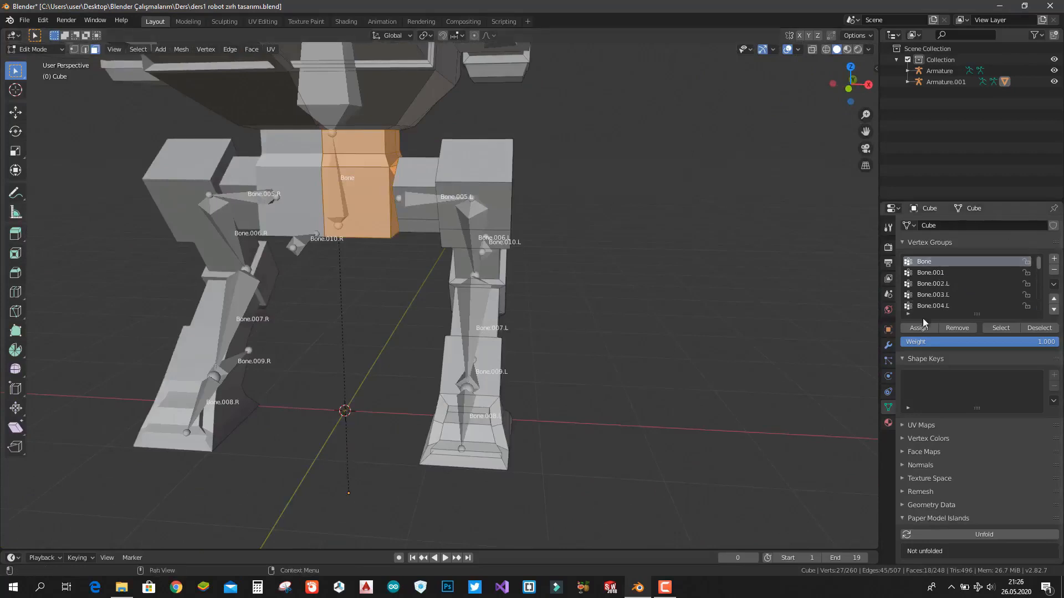
left_click(913, 328)
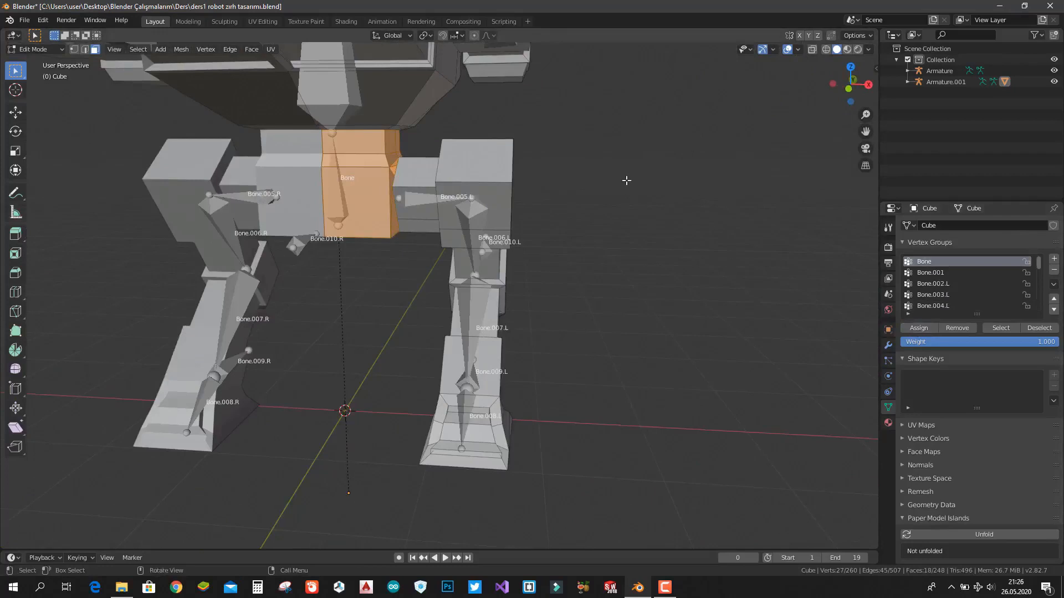
- Select a front face on the +X half of the torso and grow the selection over its front and side faces
middle_click_drag(627, 182, 633, 307, "shift")
scroll(639, 264, "down", 2)
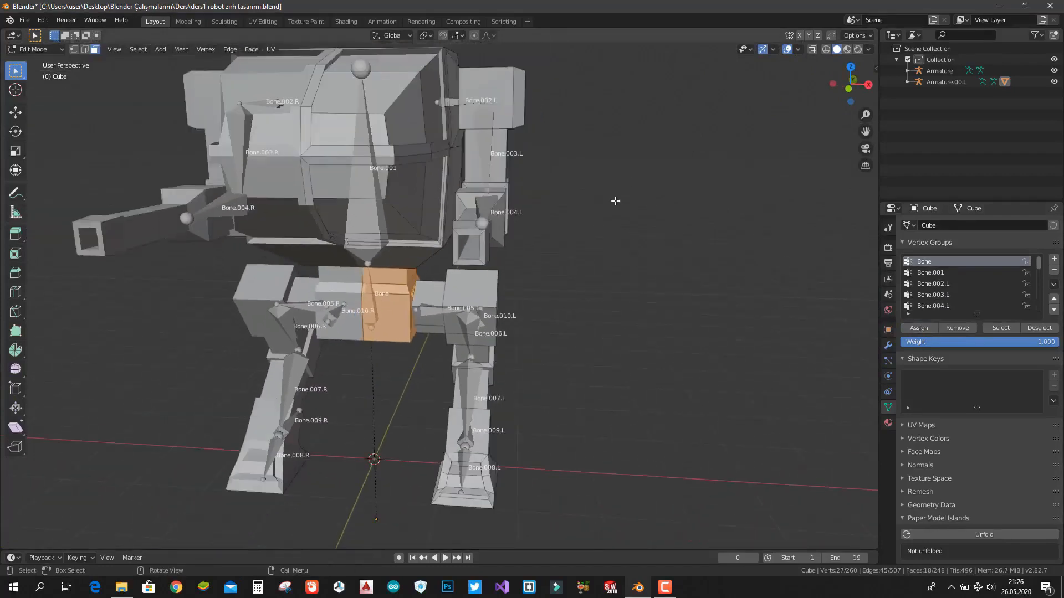
left_click(361, 145)
left_click(330, 150)
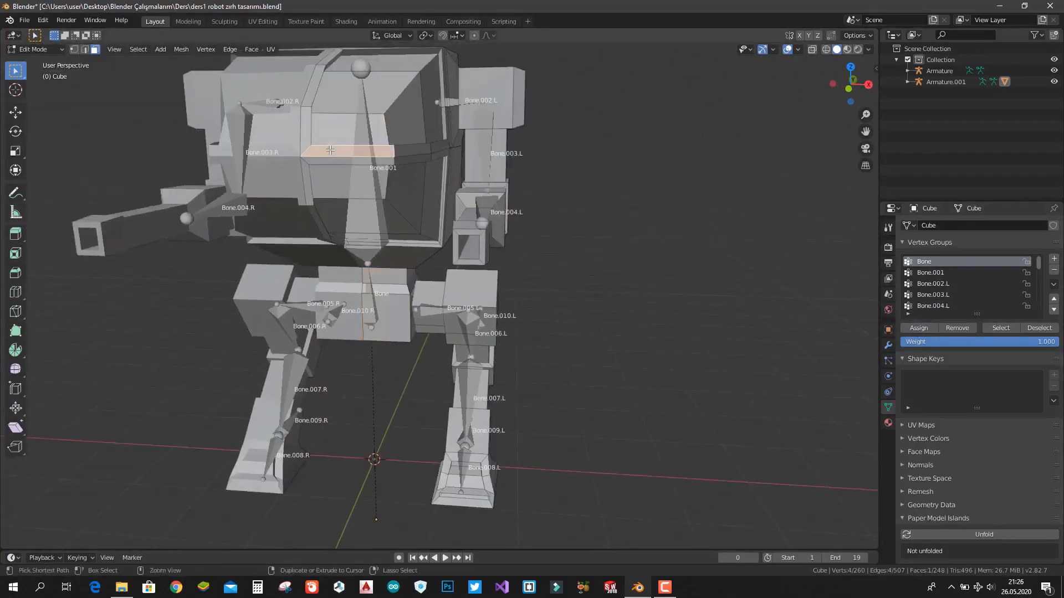
key("ctrl+KP_Add")
key("ctrl+KP_Add")
key("ctrl+KP_Add")
key("ctrl+KP_Add")
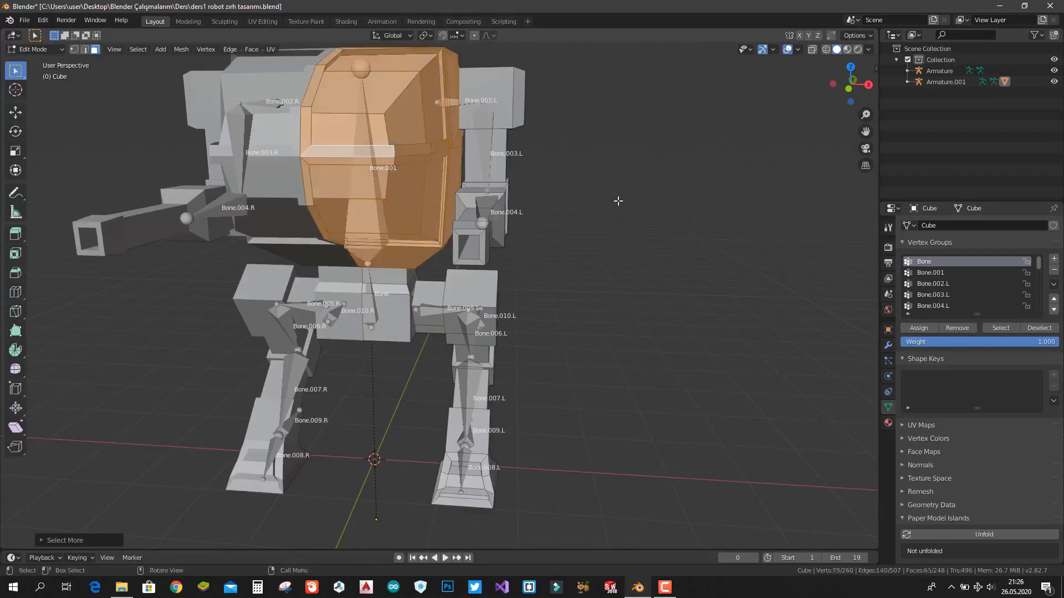
- Add the rear faces of the +X half of the torso to the selection and assign it to the Bone.001 vertex group
middle_click_drag(618, 200, 391, 198)
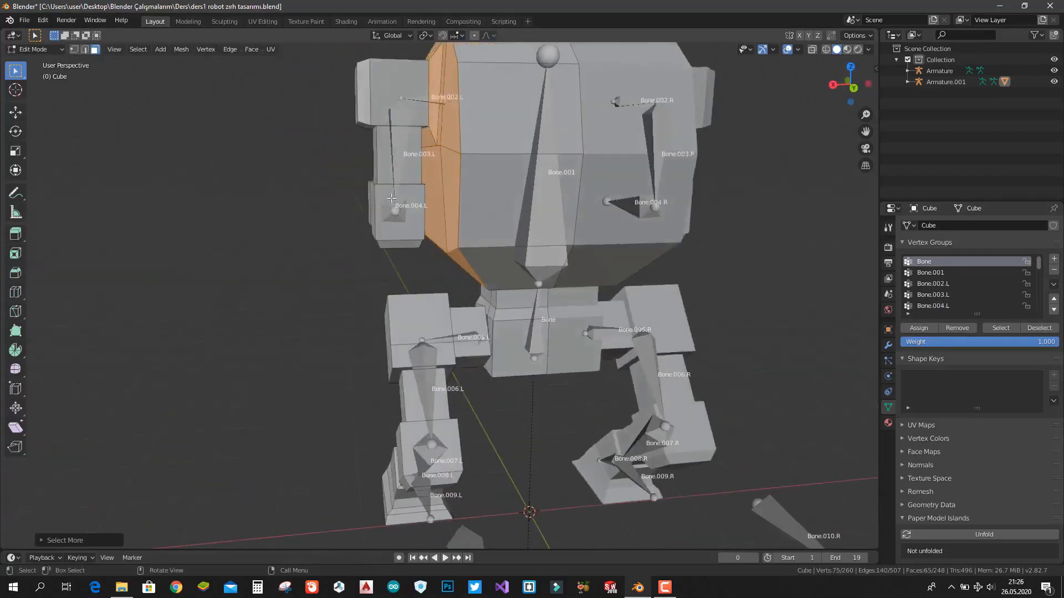
left_click(532, 263, "shift")
left_click(533, 207, "shift")
left_click(536, 121, "shift")
middle_click_drag(537, 120, 782, 134)
left_click(599, 194, "shift")
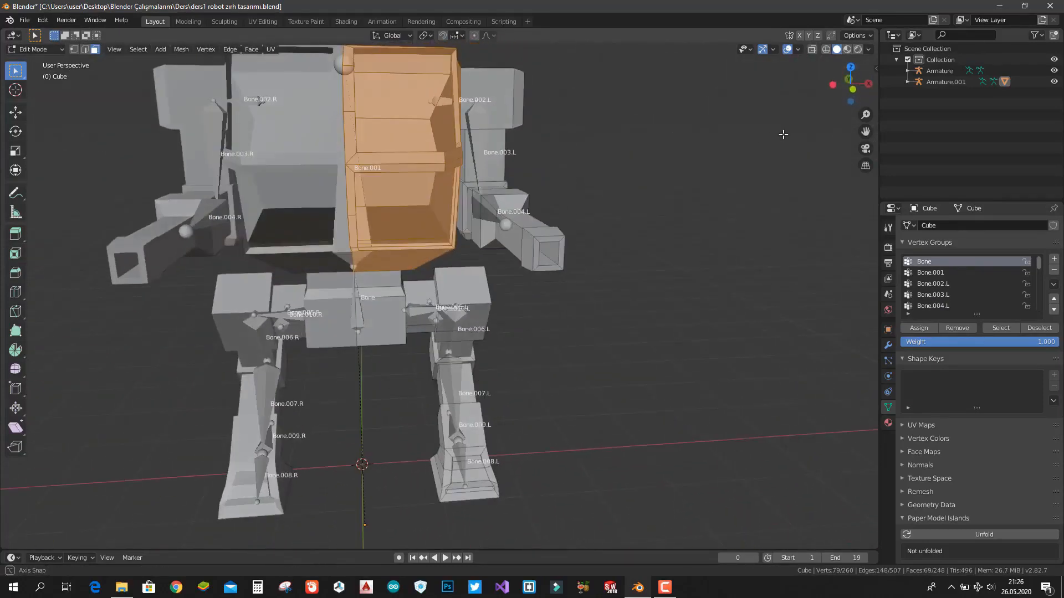
left_click(937, 273)
left_click(918, 327)
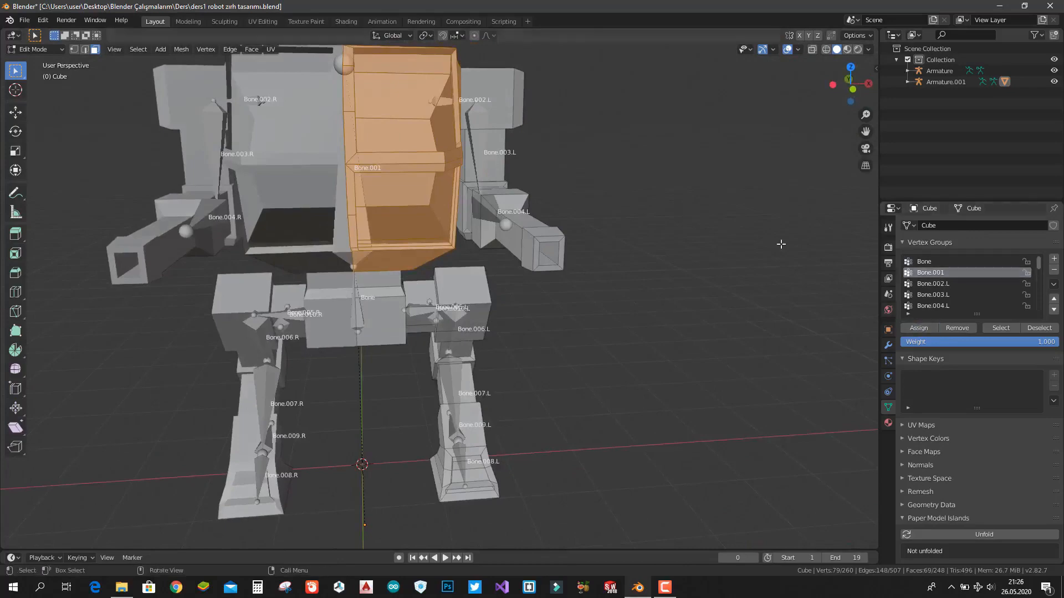
- Select the outer face of the +X shoulder block, grow it over the whole block and assign it to the Bone.002.L vertex group
middle_click_drag(672, 171, 509, 108)
left_click(510, 108)
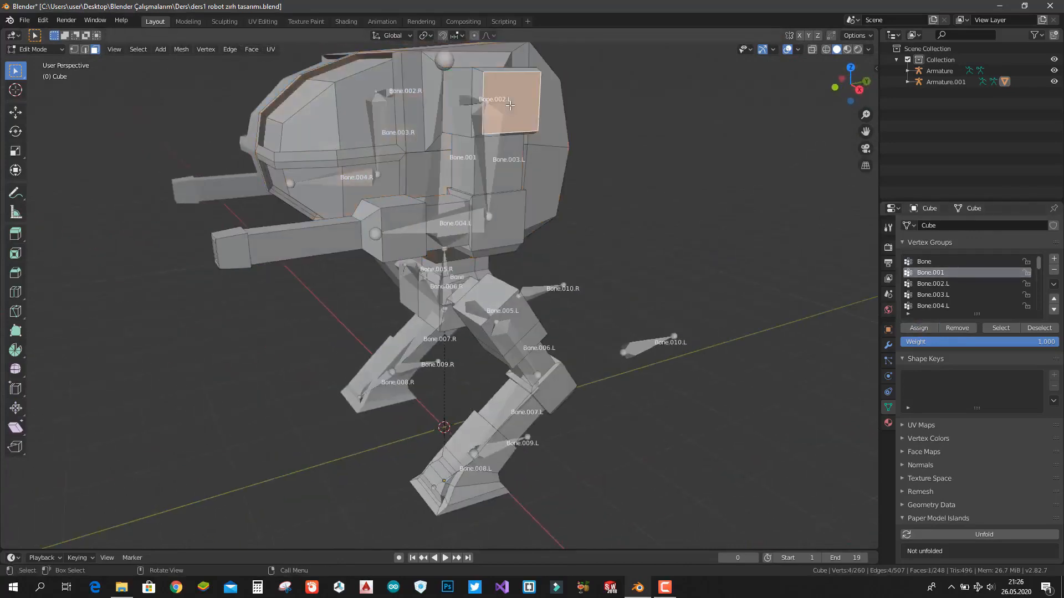
key("ctrl+KP_Add")
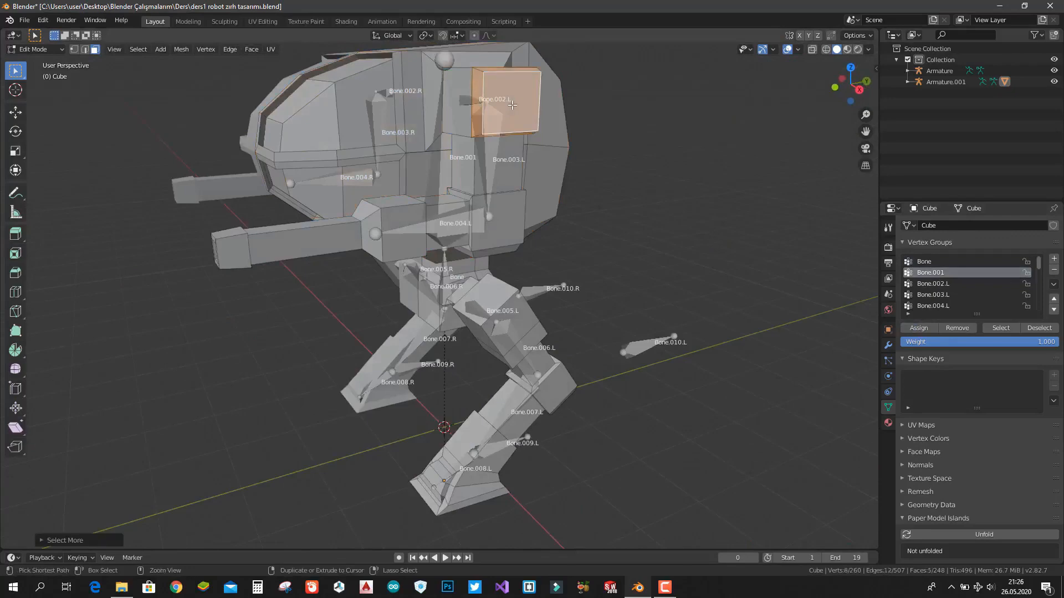
key("ctrl+KP_Add")
middle_click_drag(609, 150, 685, 162)
scroll(942, 282, "down", 5)
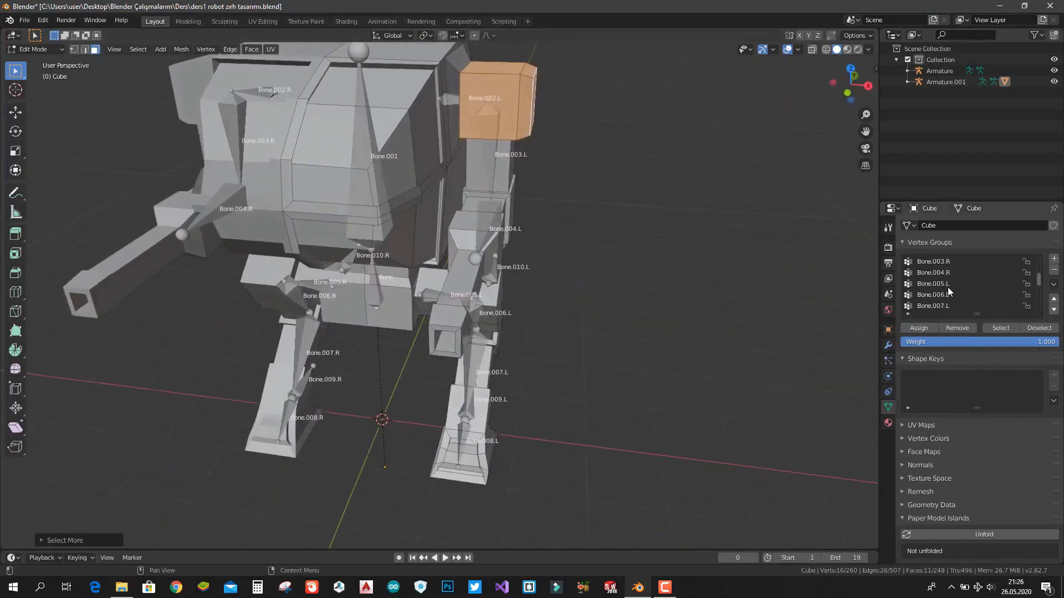
scroll(950, 290, "up", 3)
scroll(951, 304, "down", 3)
scroll(951, 301, "down", 5)
scroll(978, 297, "up", 4)
scroll(972, 291, "up", 4)
scroll(969, 292, "up", 4)
left_click(943, 273)
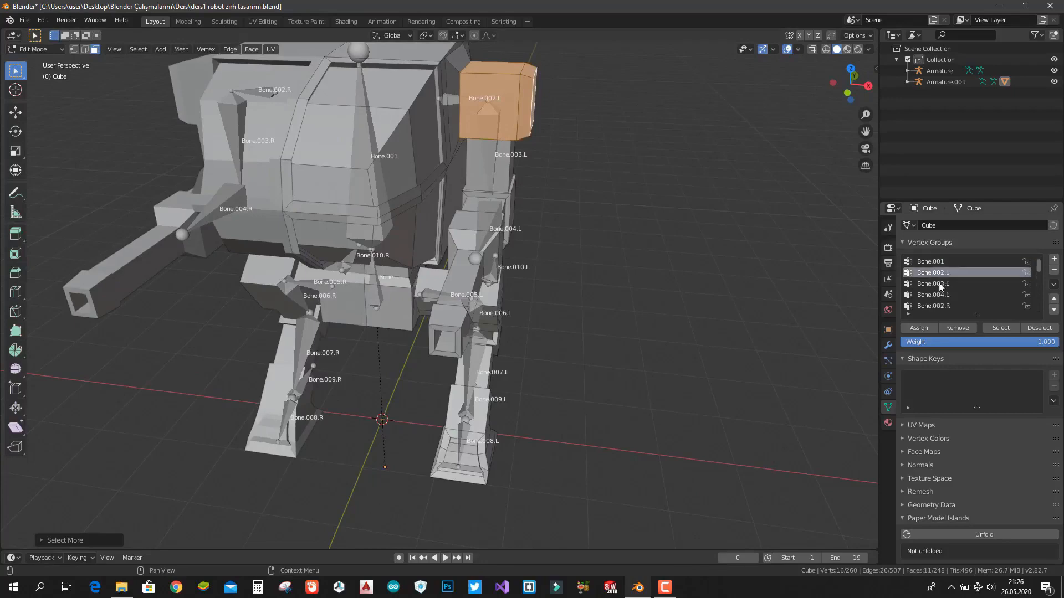
left_click(917, 328)
- Select all faces of the +X upper arm and elbow block and assign them to the Bone.003.L vertex group
middle_click_drag(565, 161, 440, 173)
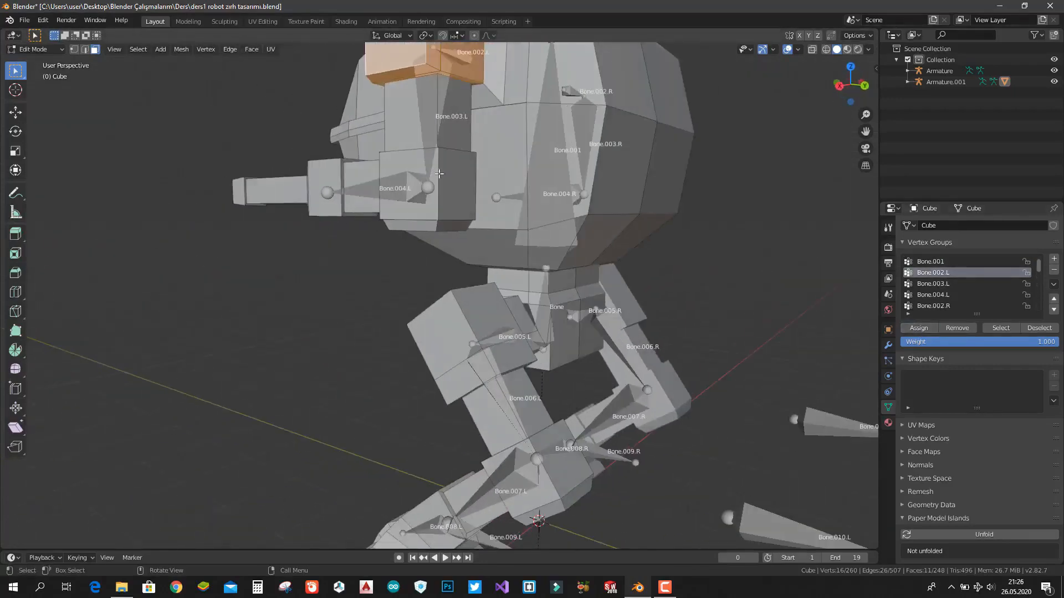
left_click(444, 186)
key("ctrl+KP_Add")
key("ctrl+KP_Add")
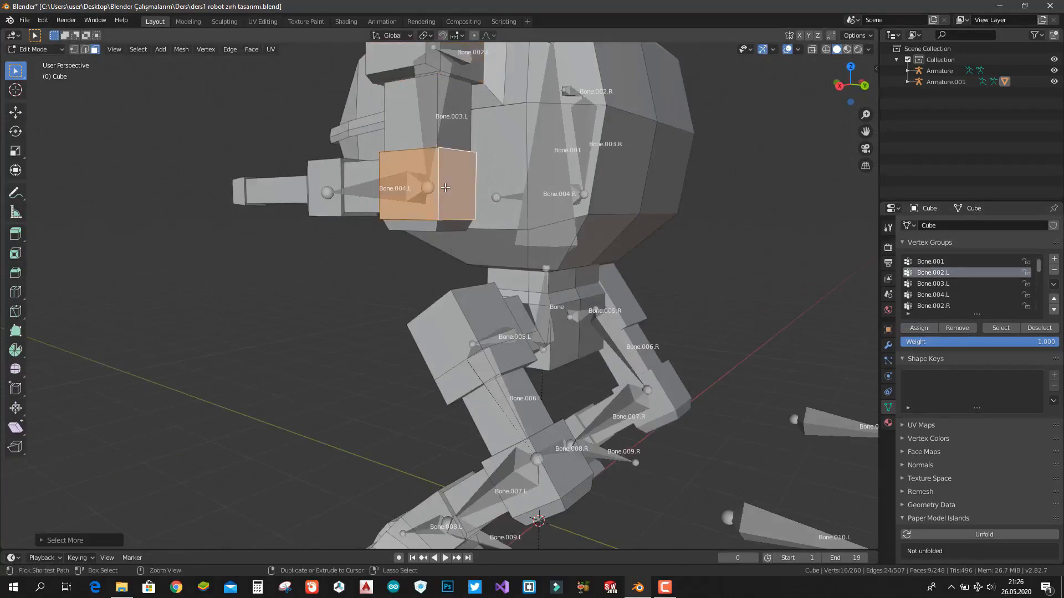
middle_click_drag(430, 160, 491, 263)
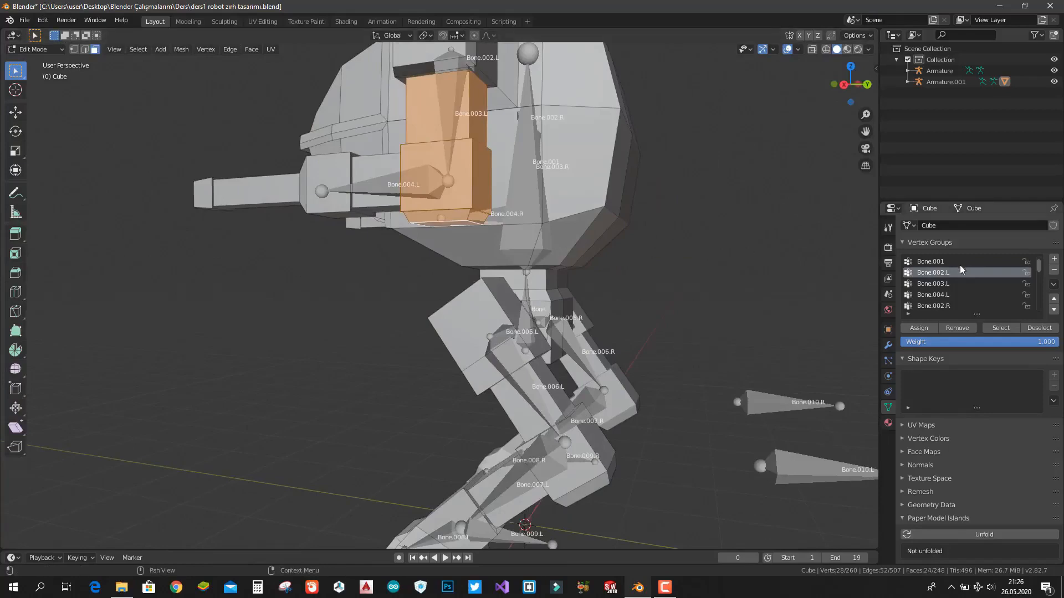
left_click(941, 284)
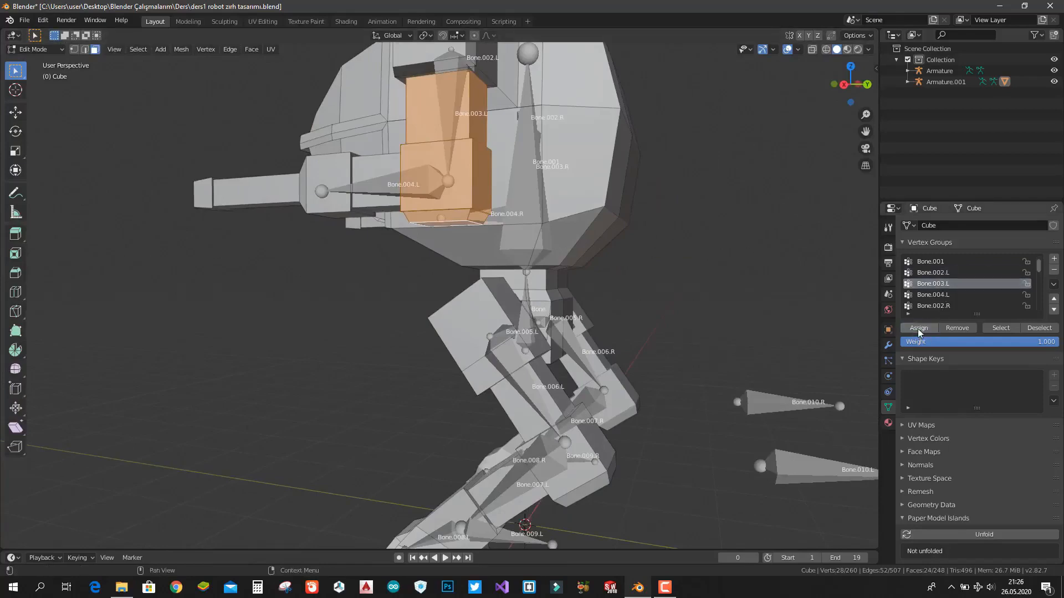
left_click(918, 328)
- Select the whole +X forearm with its gun barrel by growing a face selection, and assign it to the Bone.004.L vertex group
middle_click_drag(703, 271, 472, 229)
left_click(516, 194)
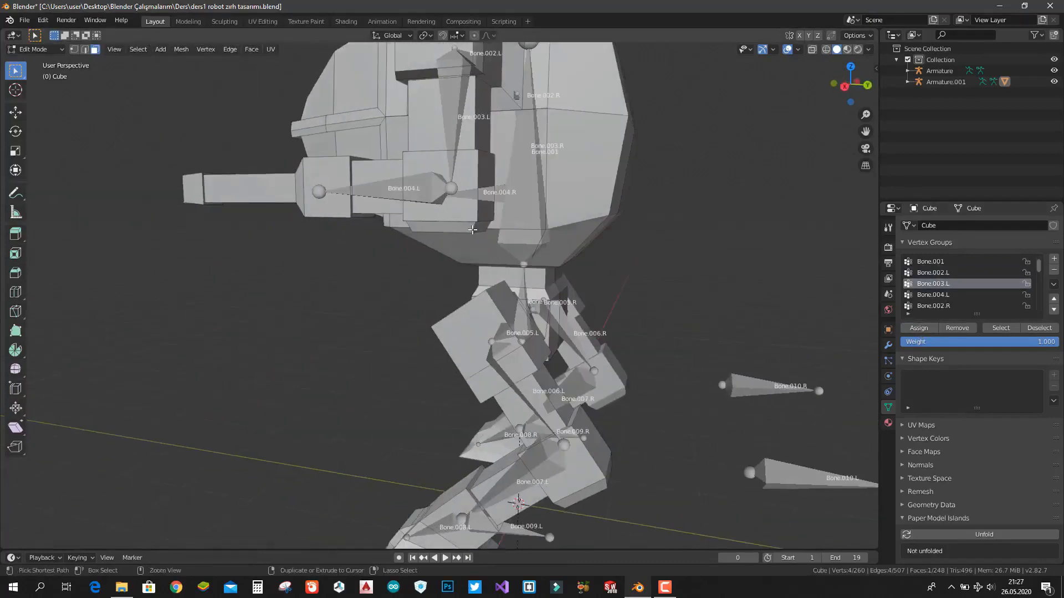
key("ctrl+KP_Add")
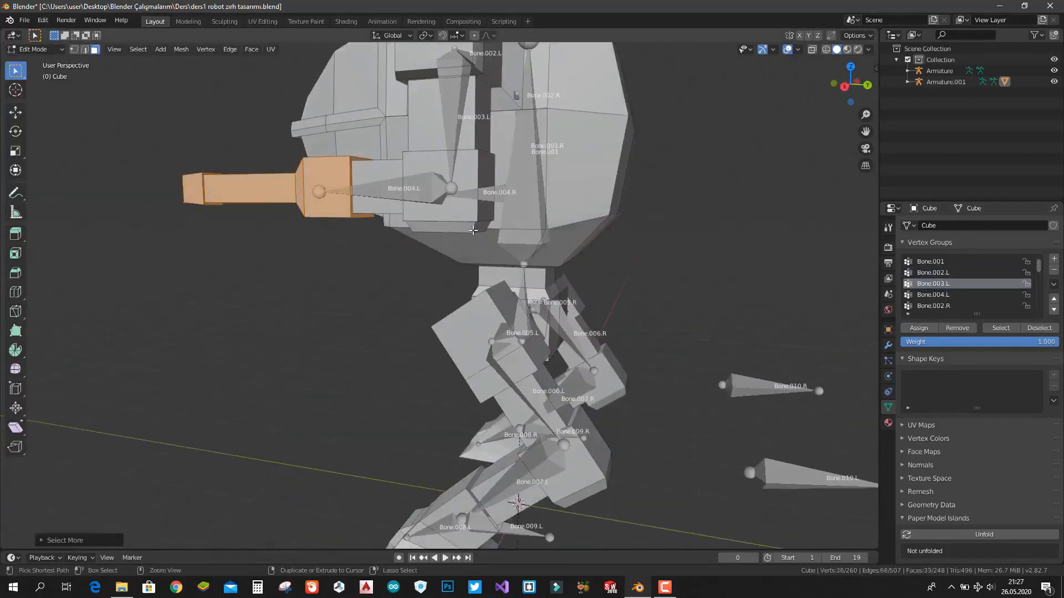
key("ctrl+KP_Add")
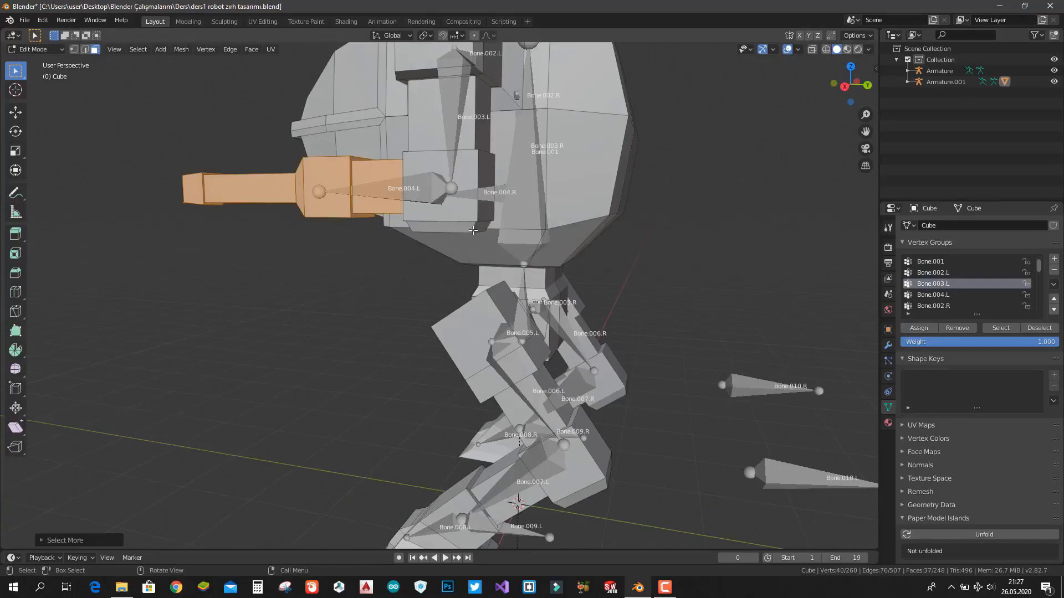
middle_click_drag(622, 296, 698, 312)
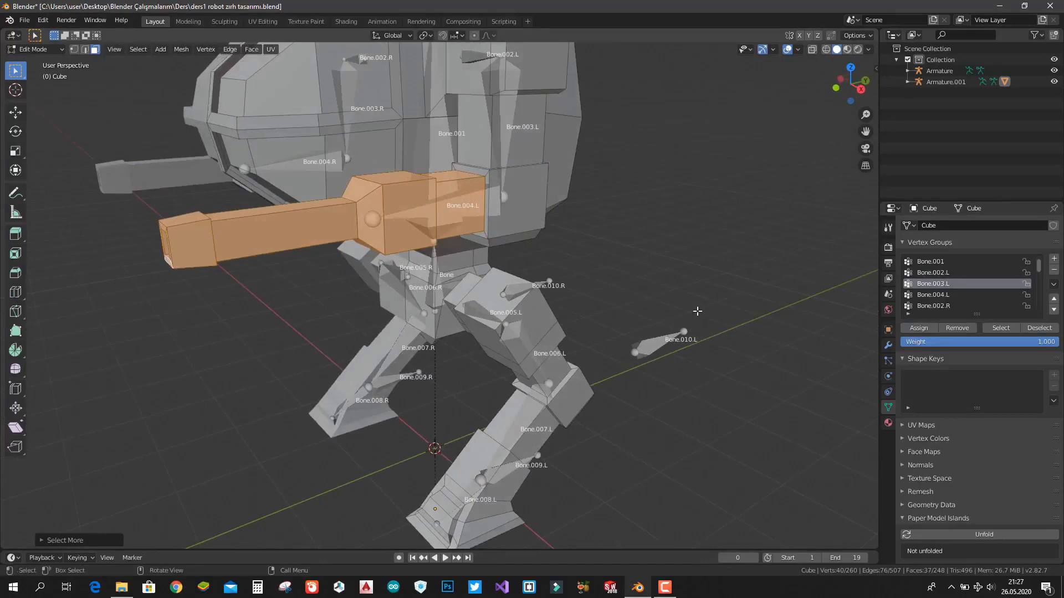
left_click(936, 295)
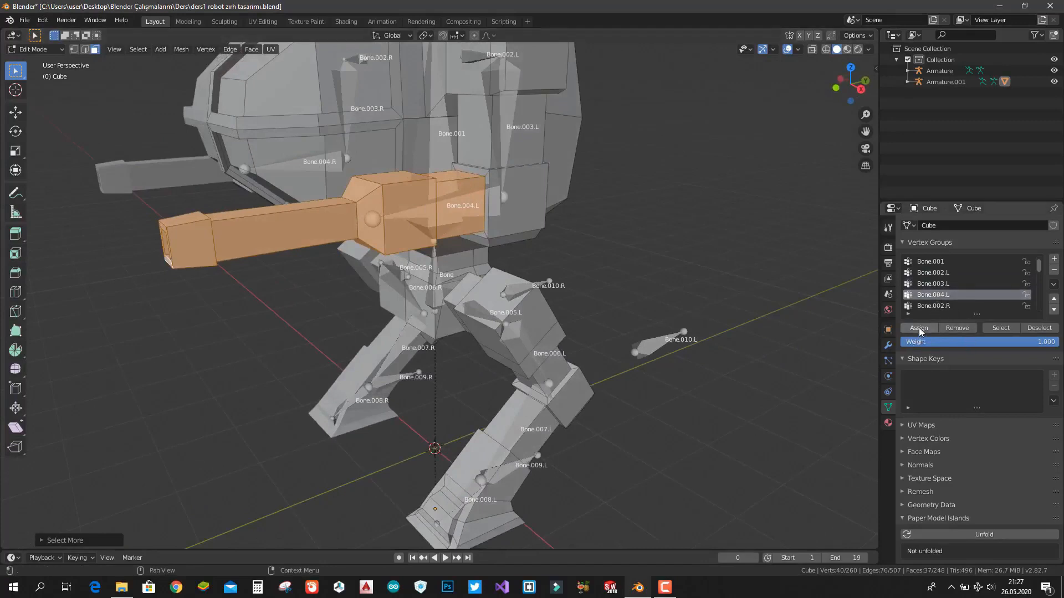
left_click(919, 328)
- Leave mesh editing, select the armature Armature.001 and switch it to Pose Mode
middle_click_drag(667, 258, 585, 252)
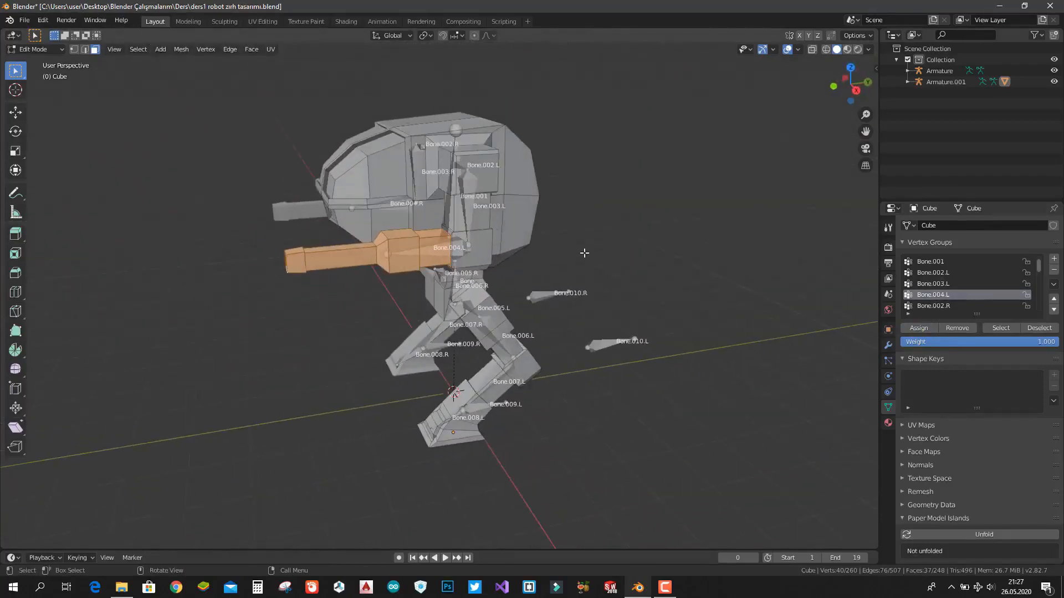
key("Tab")
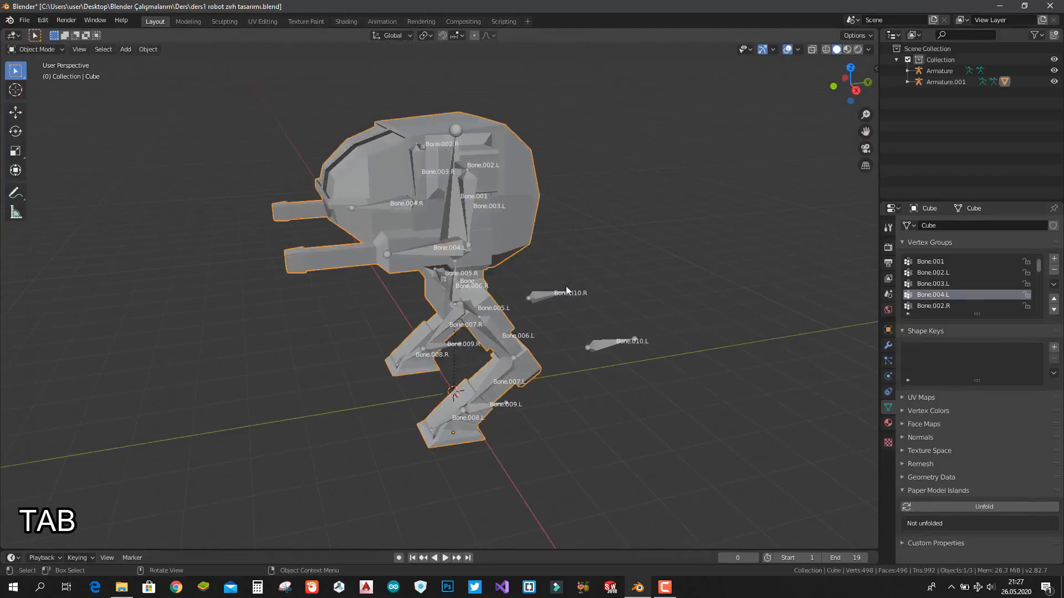
left_click(553, 294)
left_click(30, 49)
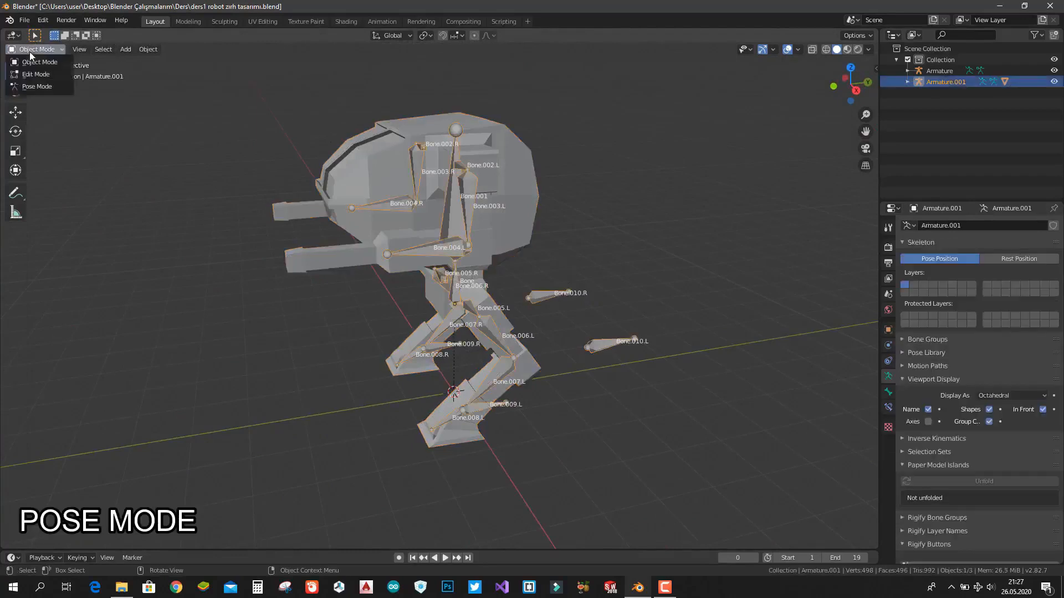
left_click(36, 86)
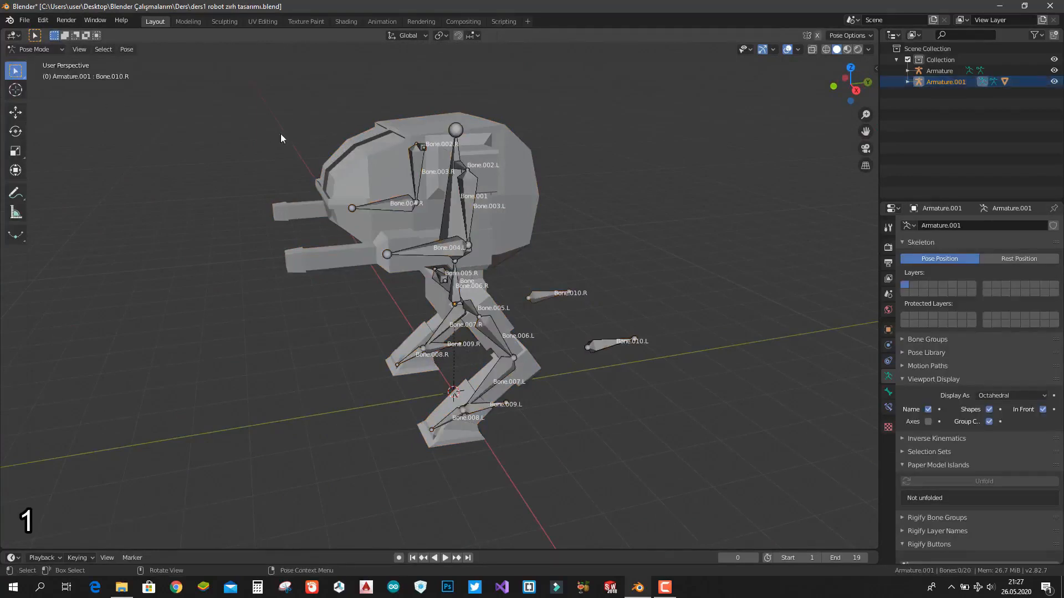
- In the right orthographic view, rotate the thigh bone Bone.006.L forward to test the leg deformation
key("KP_3")
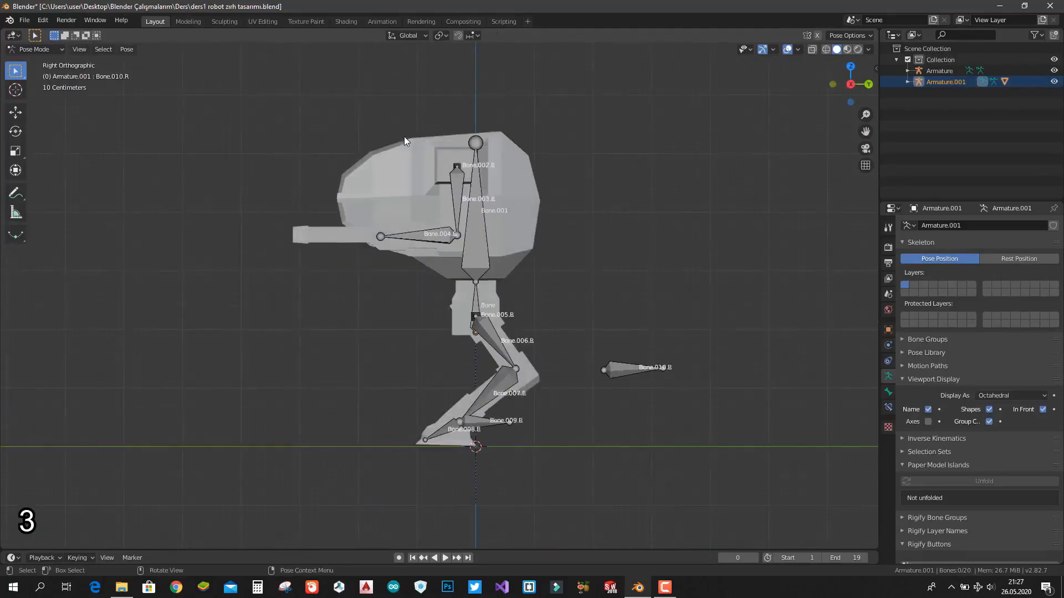
left_click(502, 349)
key("r")
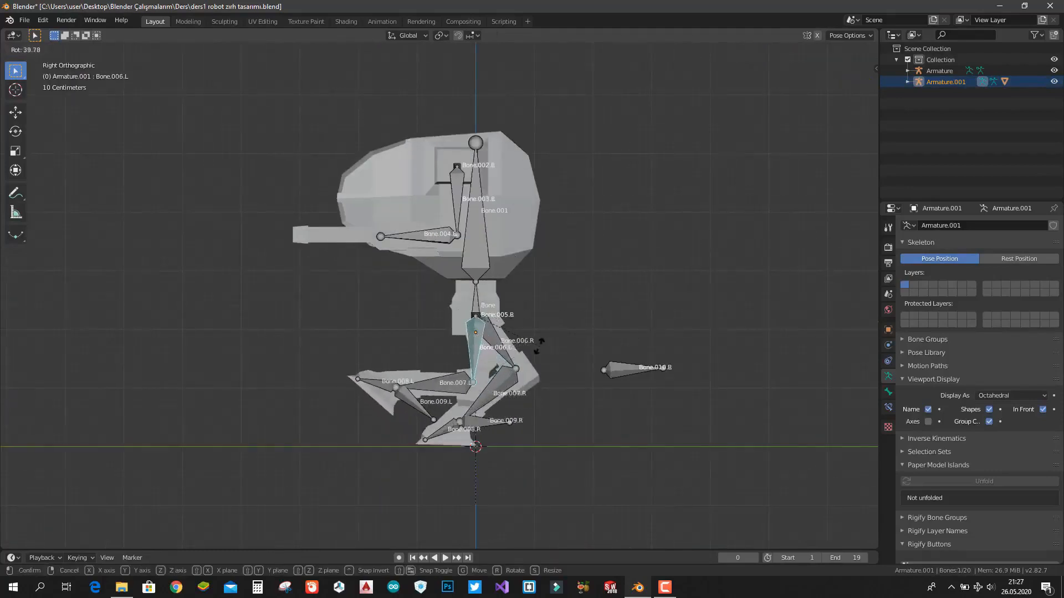
left_click(573, 337)
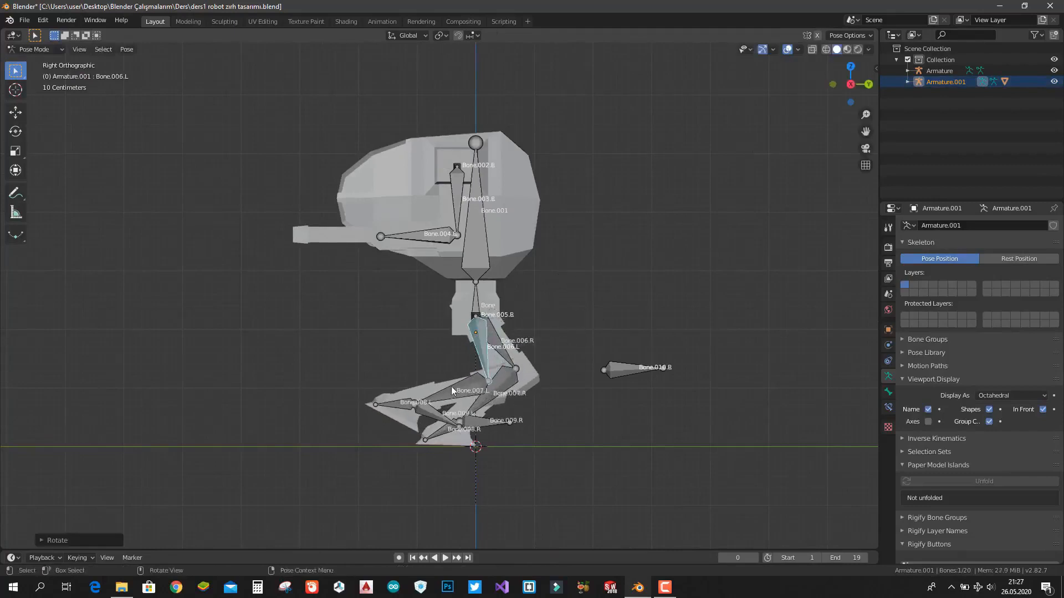
- Rotate the shin bone Bone.007.L and the foot bone Bone.008.L slightly downward to test the lower leg
left_click(472, 387)
key("r")
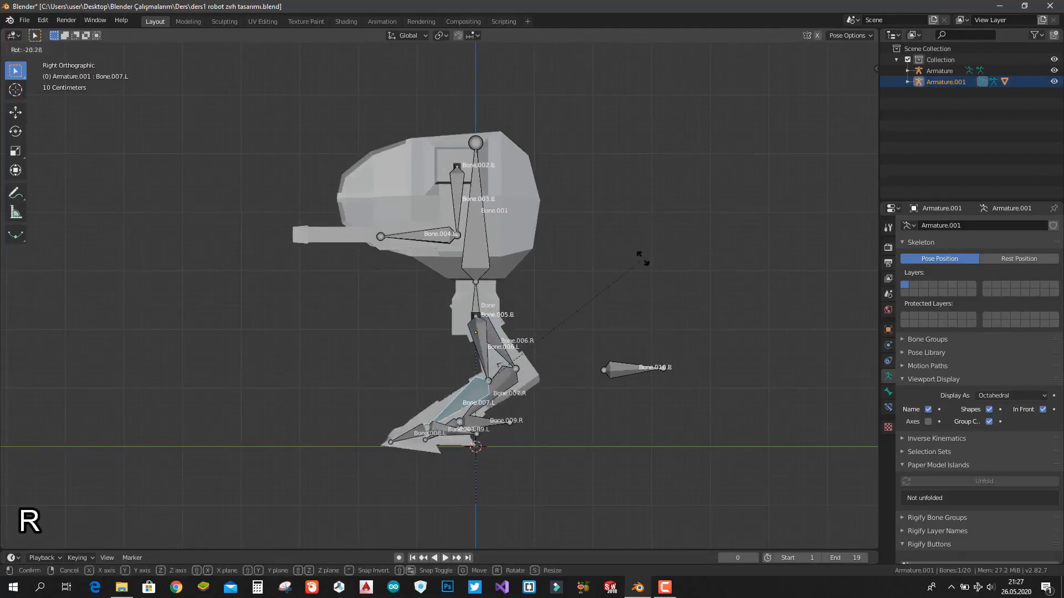
left_click(634, 316)
key("r")
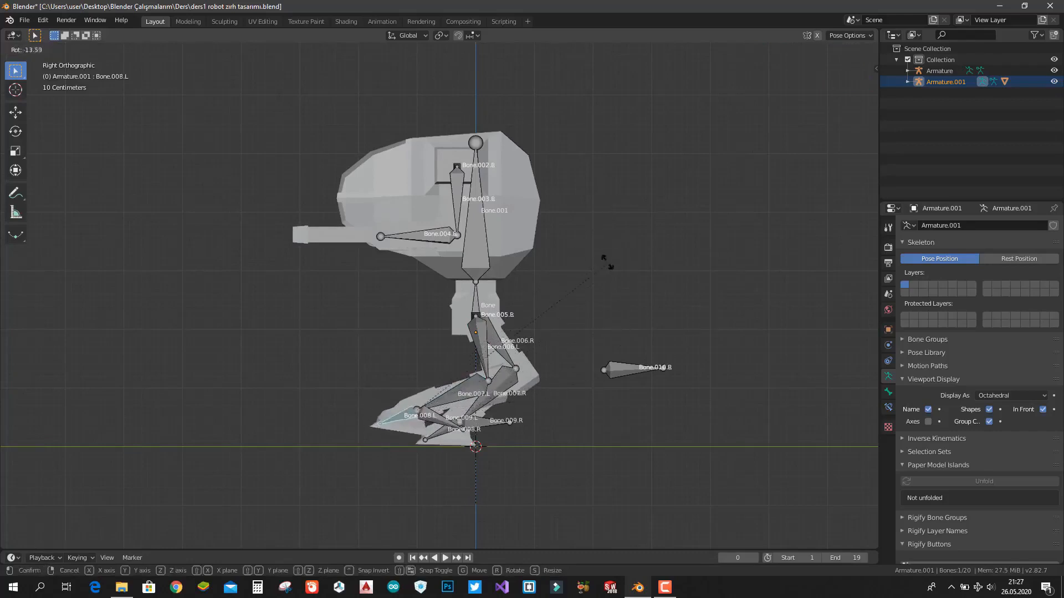
left_click(596, 293)
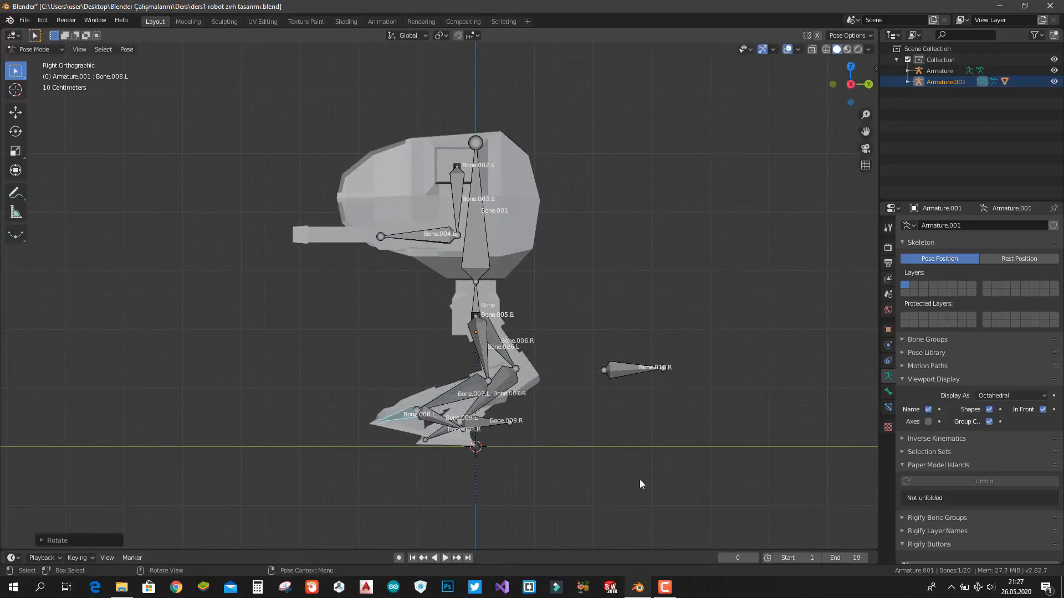
- Clear the rotation of all bones and switch the armature to Edit Mode
left_click_drag(640, 484, 359, 91)
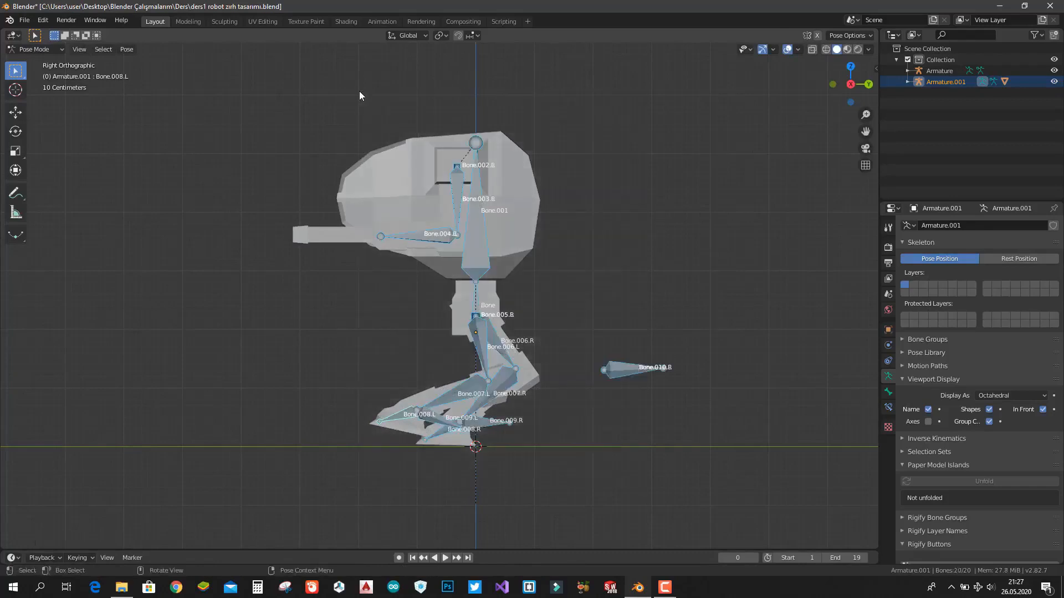
key("alt+r")
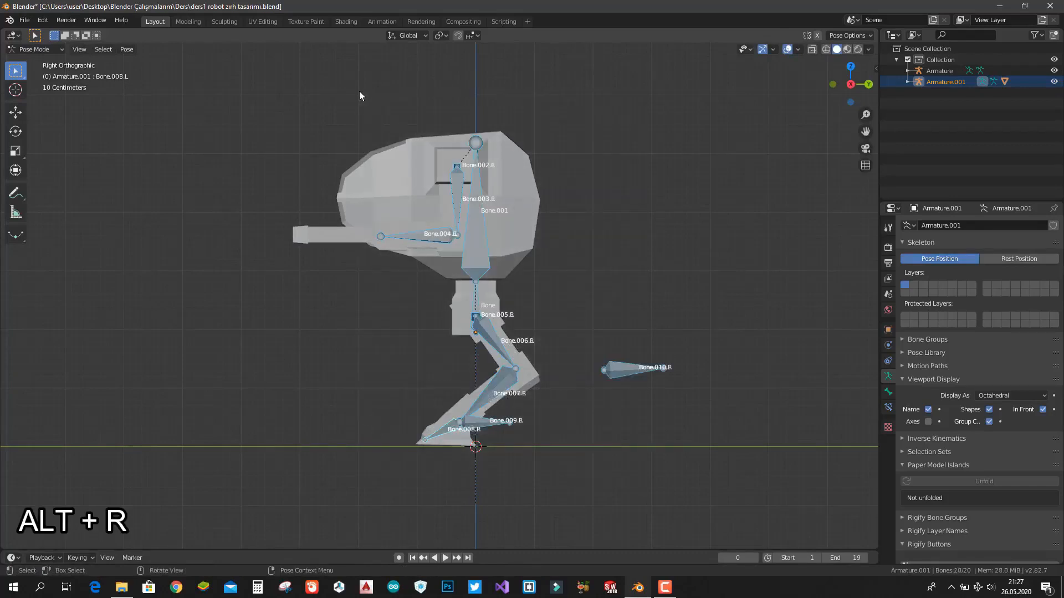
key("Tab")
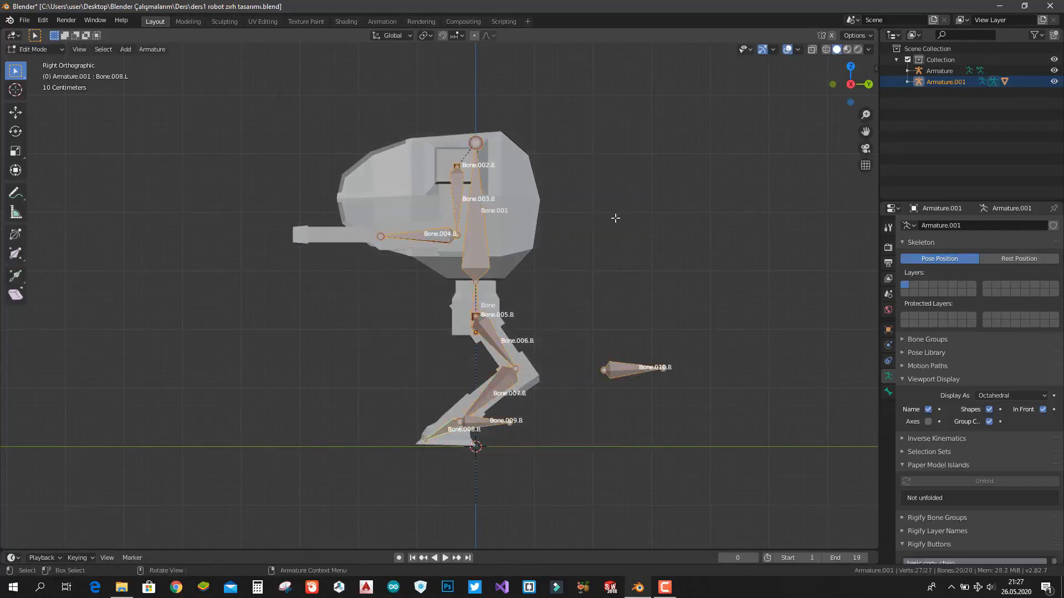
- Select only the left shin bone Bone.007.L and switch the armature to Pose Mode
left_click(527, 227)
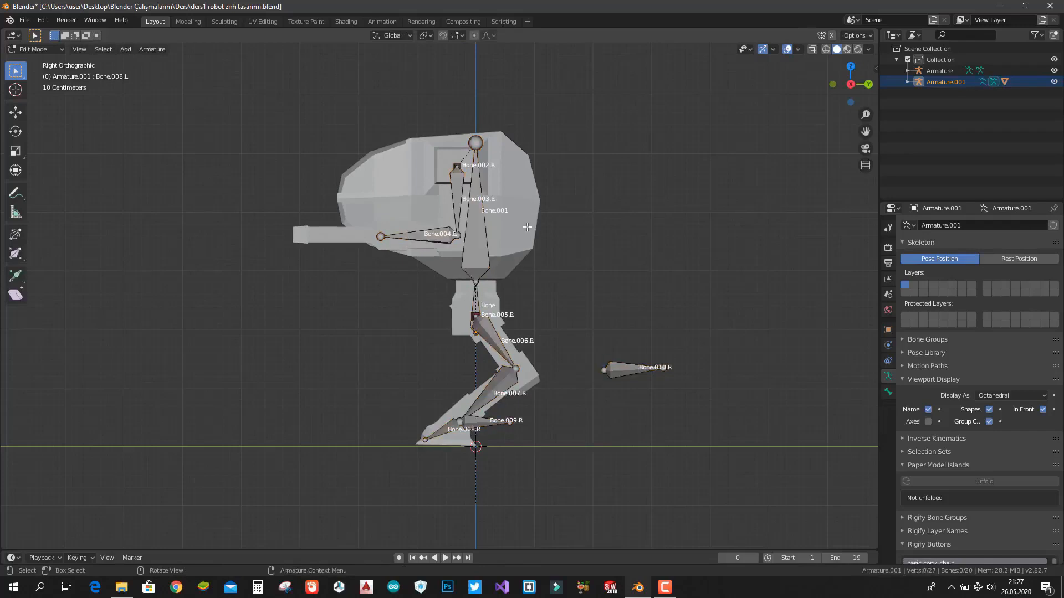
left_click(499, 381)
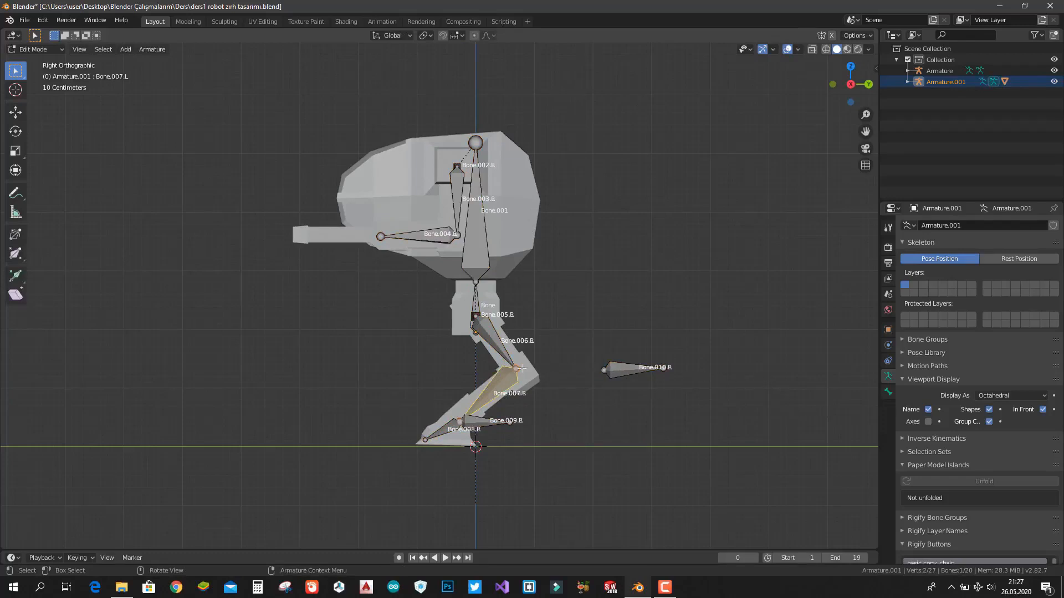
left_click(39, 50)
left_click(37, 86)
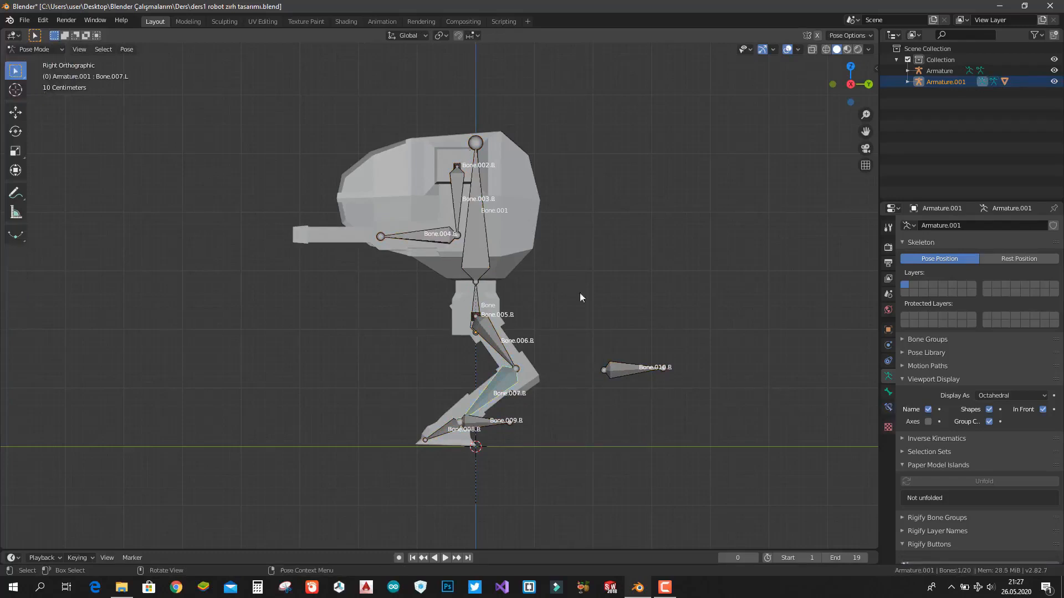
- Try adding an Inverse Kinematics constraint to Bone.007.L with Armature as its target
left_click(888, 407)
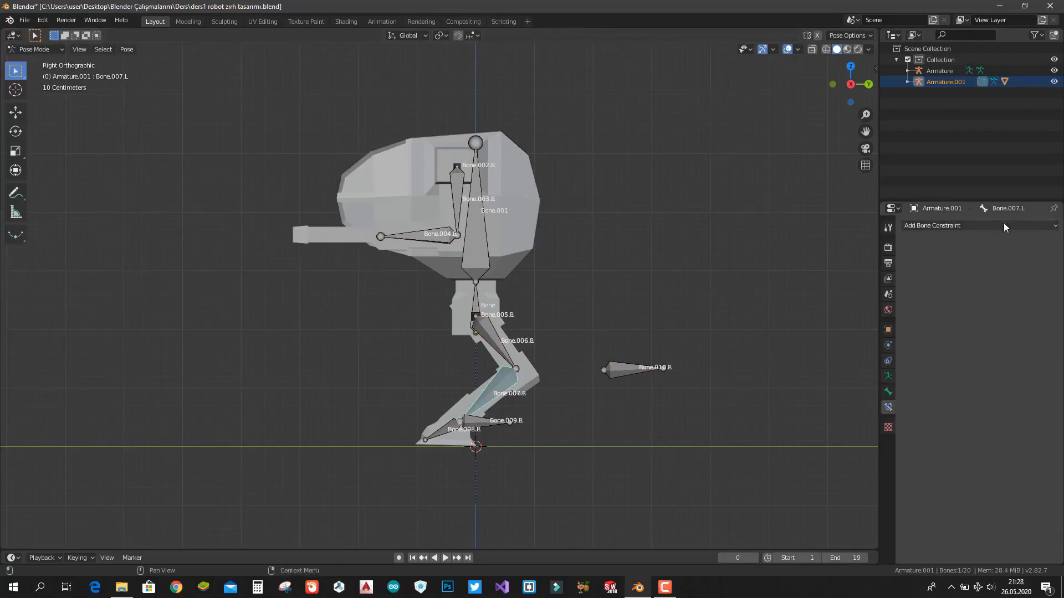
left_click(965, 224)
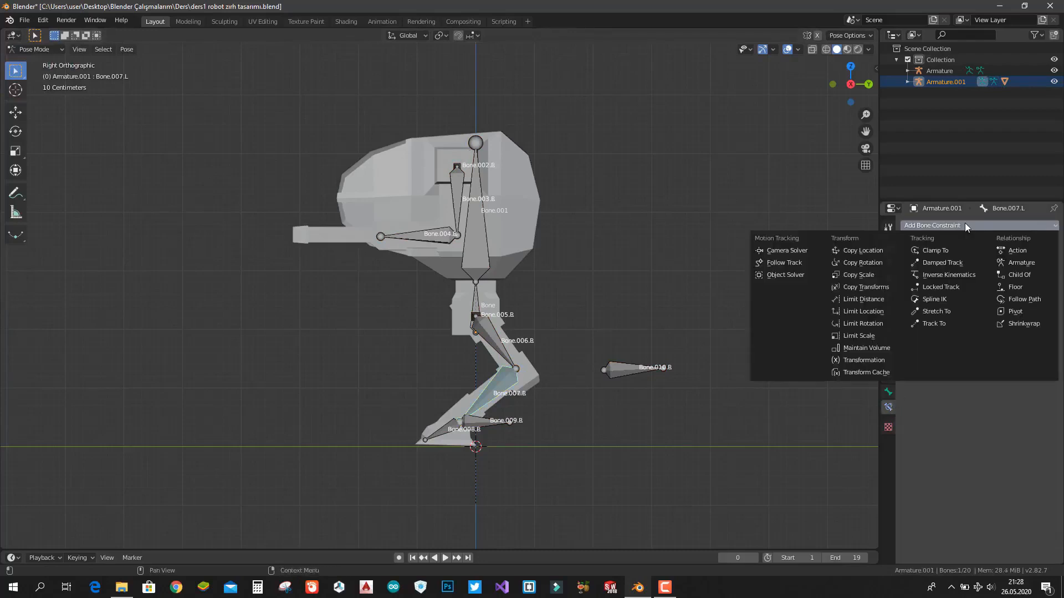
left_click(938, 276)
left_click(966, 264)
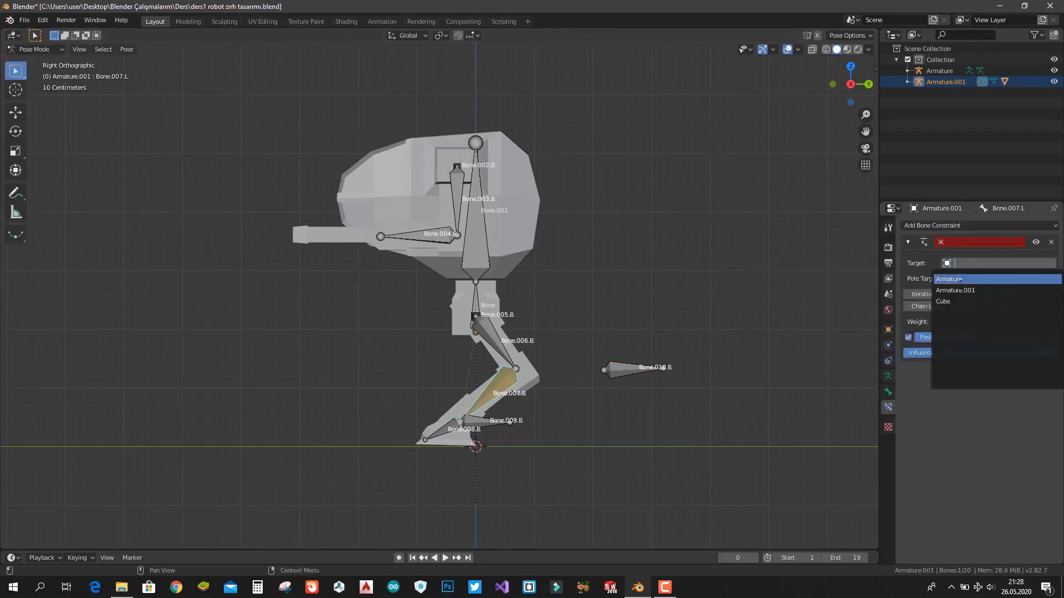
left_click(963, 280)
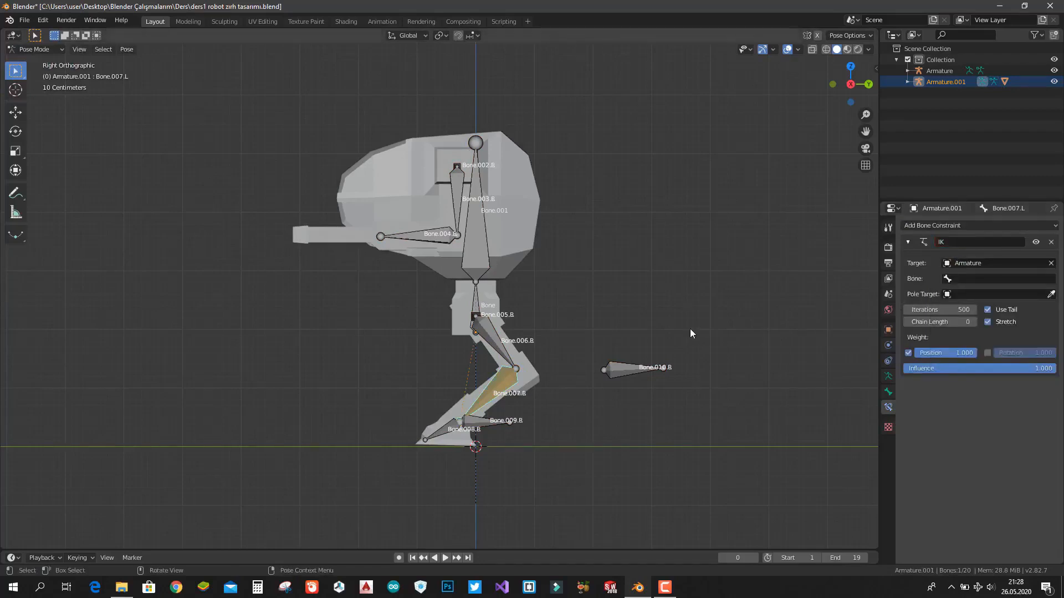
- Switch to Edit Mode and clear the parent of the left ankle control bone Bone.009.L
middle_click_drag(693, 334, 685, 367)
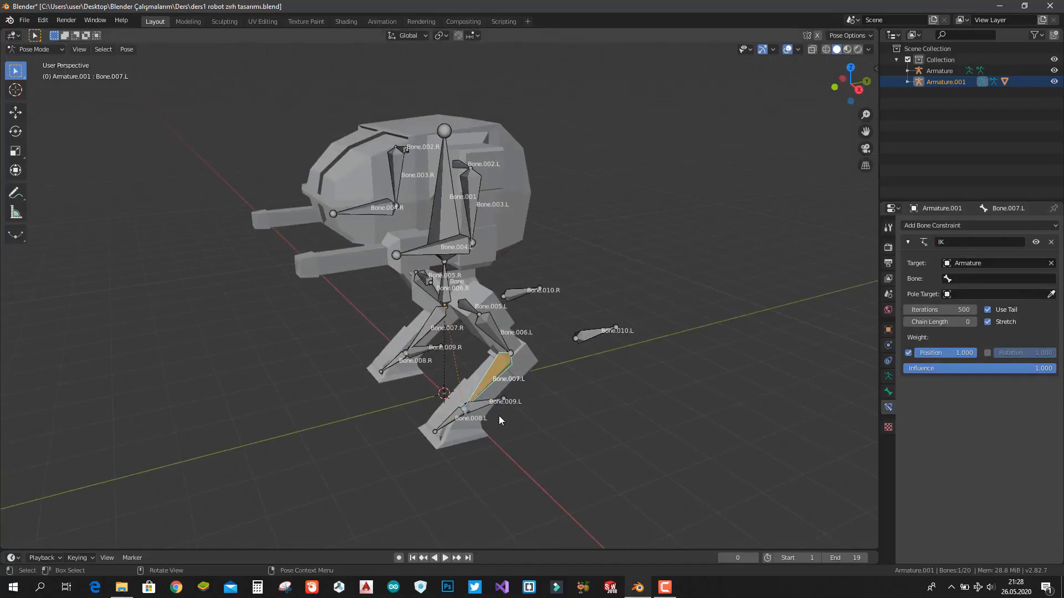
key("Tab")
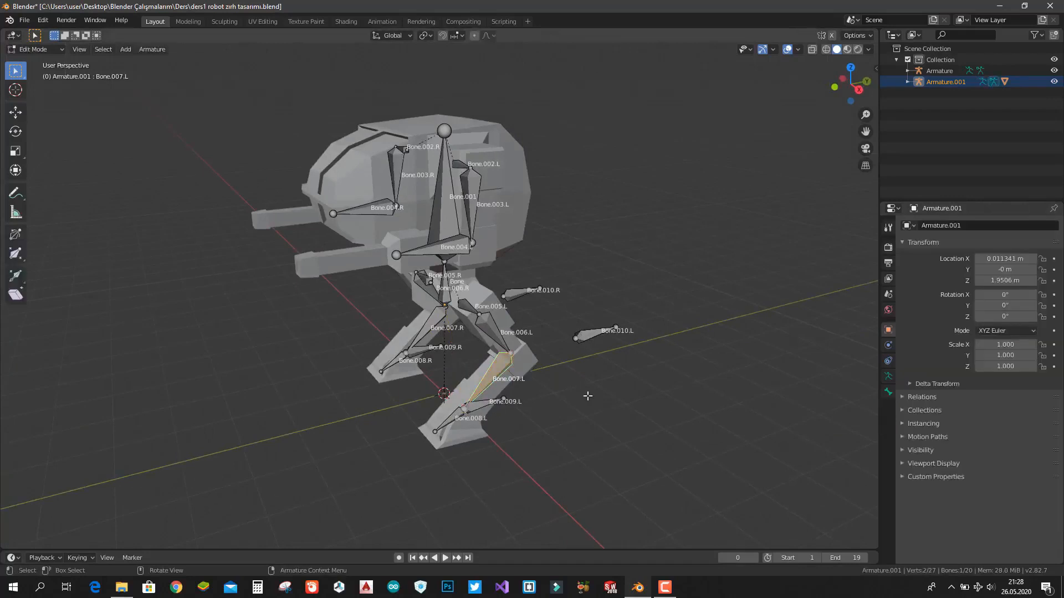
middle_click_drag(588, 396, 506, 427)
left_click(485, 425)
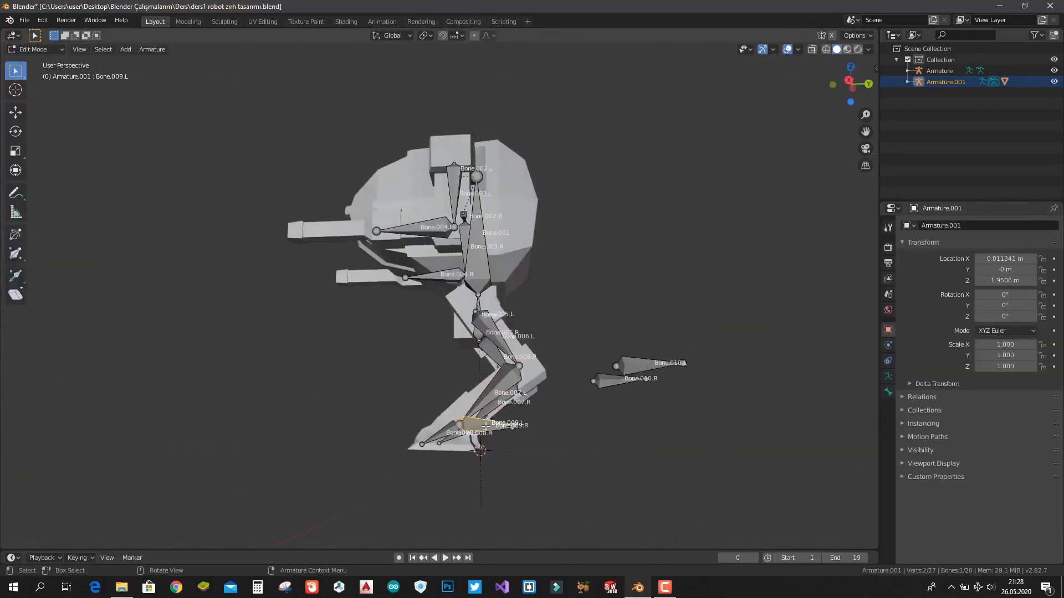
key("alt+p")
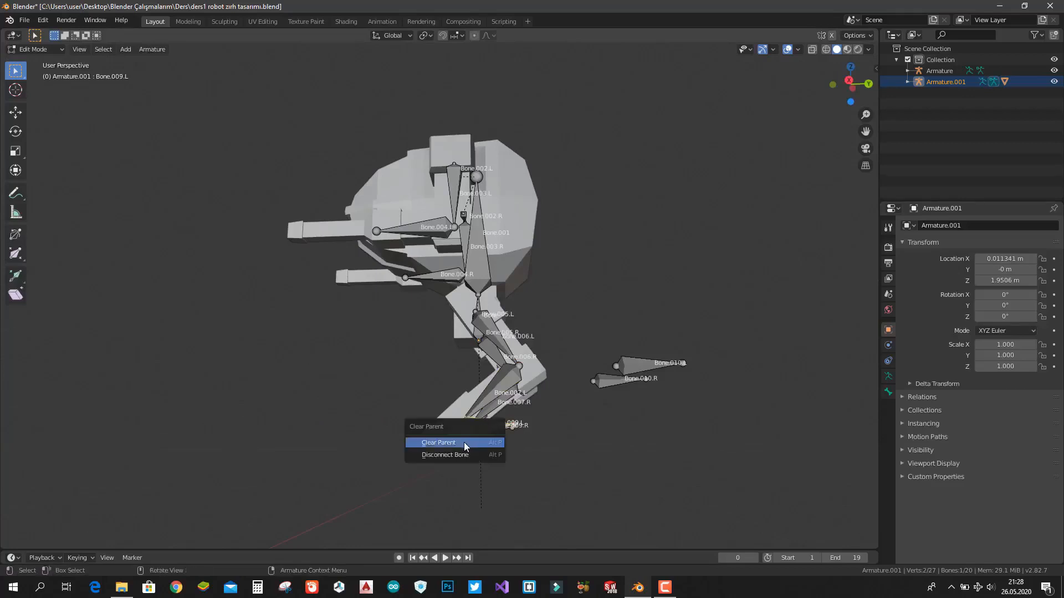
left_click(464, 442)
- Clear the parent of the right ankle control bone Bone.009.R from the left orthographic view
key("ctrl+KP_3")
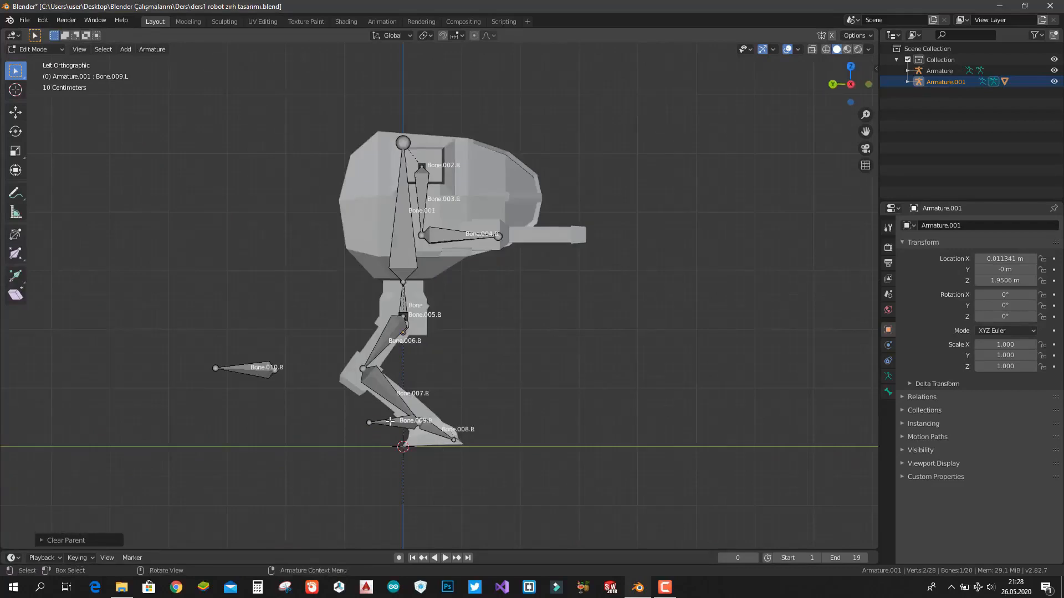
left_click(390, 421)
key("alt+p")
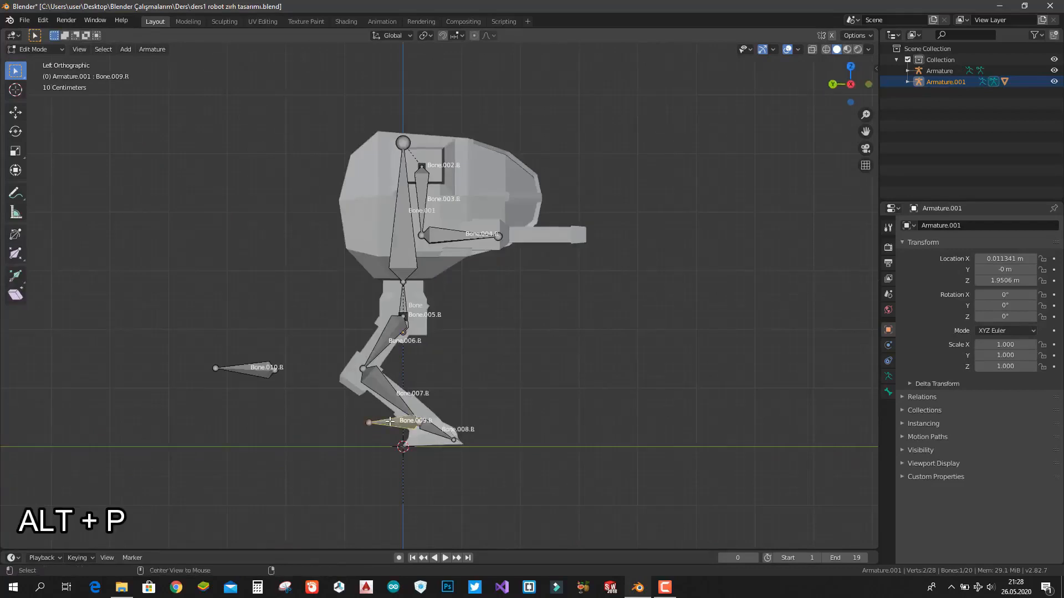
key("alt+p")
left_click(376, 438)
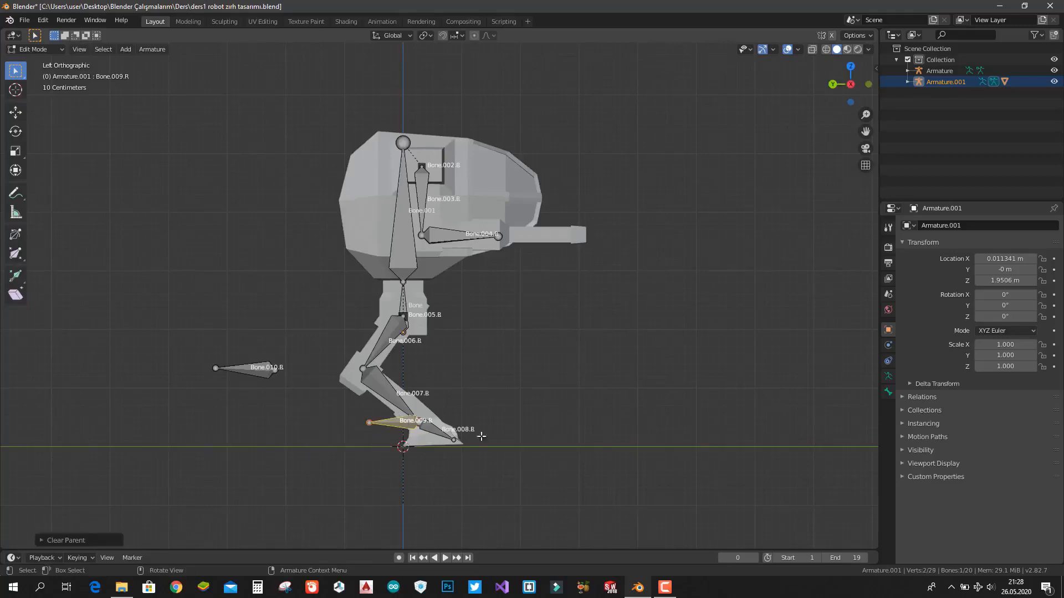
- Select Bone.007.L, return to Pose Mode and remove its existing IK constraint
middle_click_drag(665, 434, 437, 445)
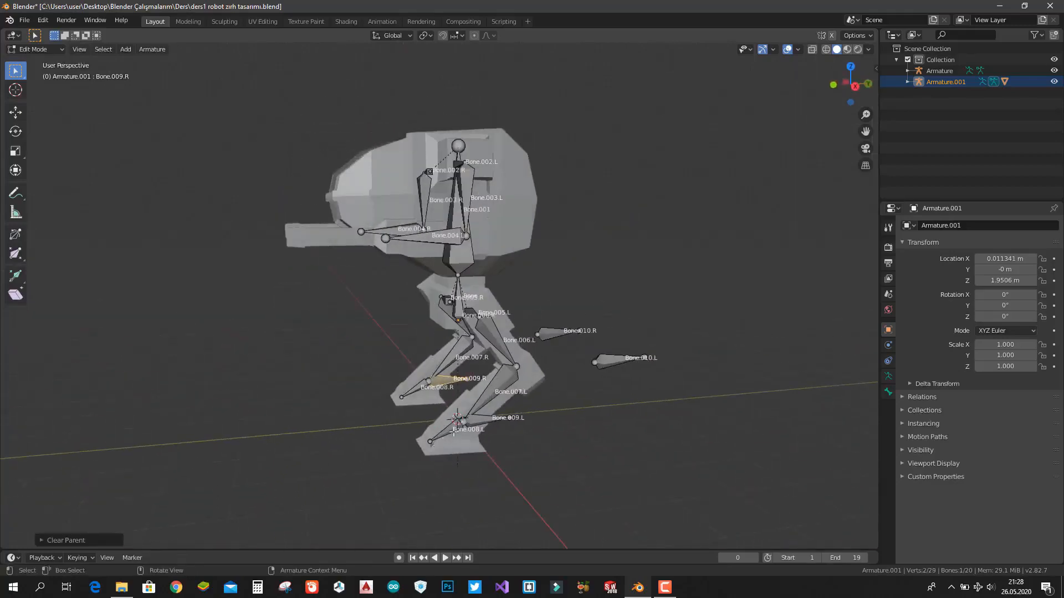
left_click(488, 394)
key("Tab")
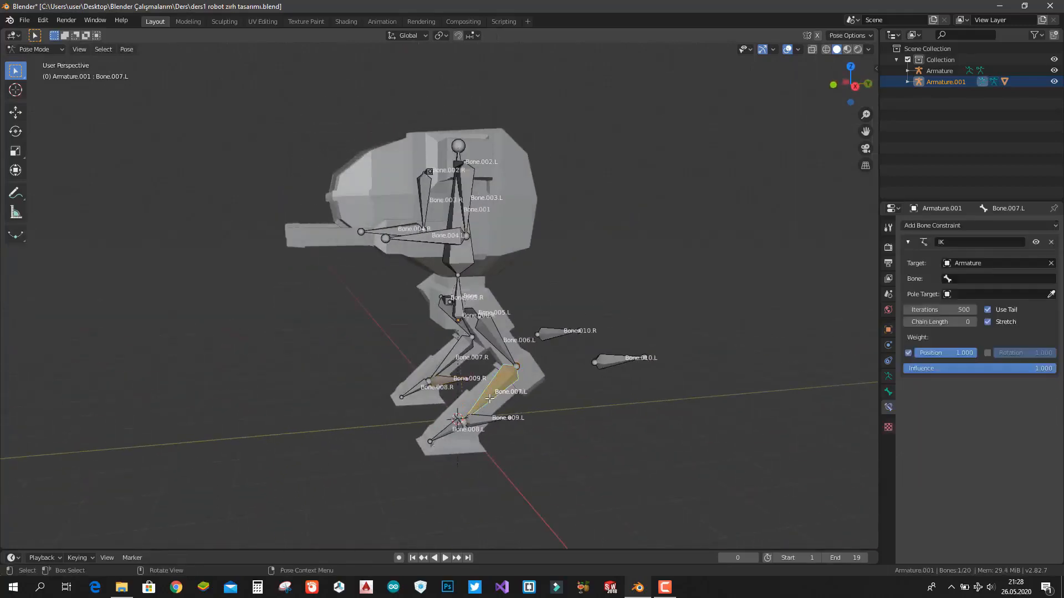
left_click(1054, 242)
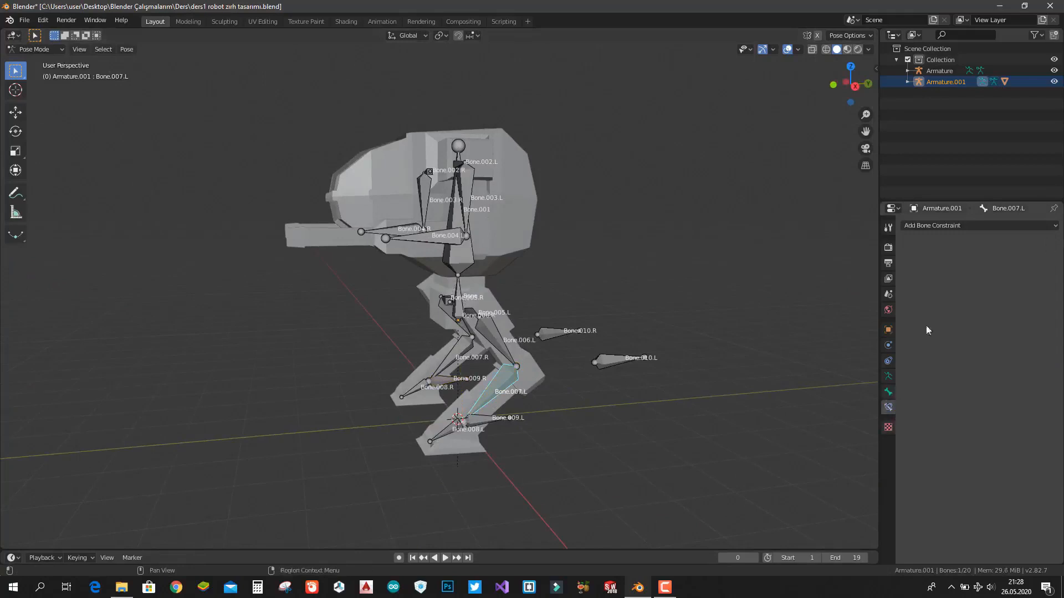
- Add an Inverse Kinematics constraint to Bone.007.L targeting Bone.009.L of Armature.001, with a chain length of 2
left_click(950, 226)
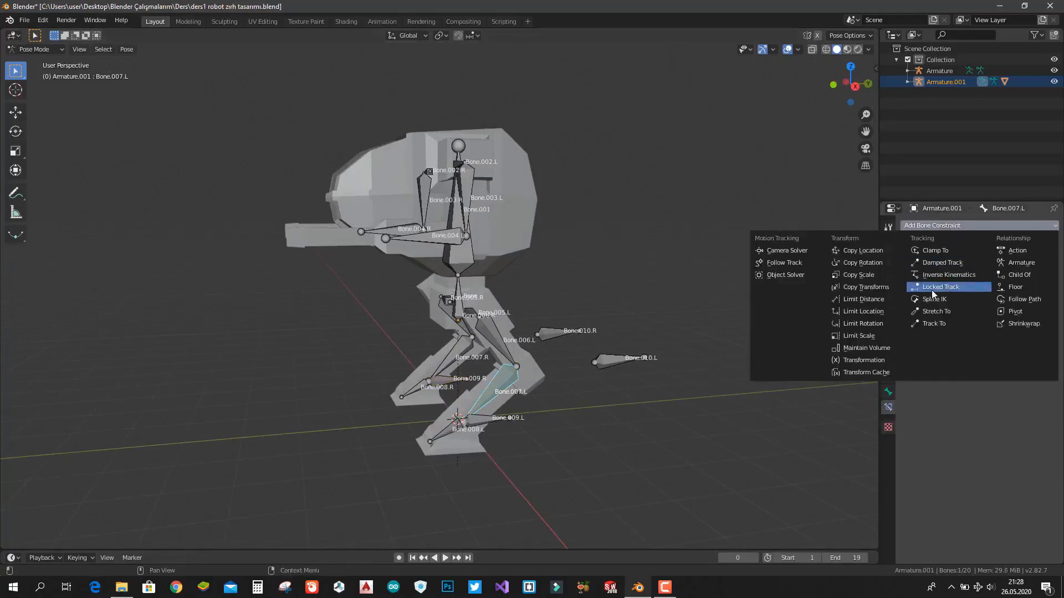
left_click(949, 274)
left_click(1051, 264)
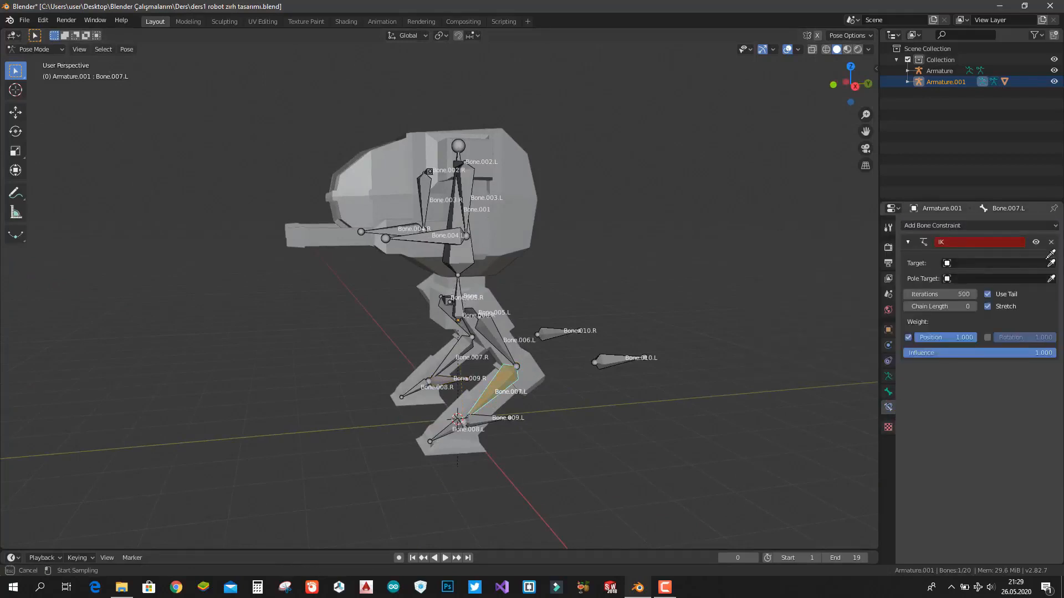
left_click(504, 380)
left_click(990, 279)
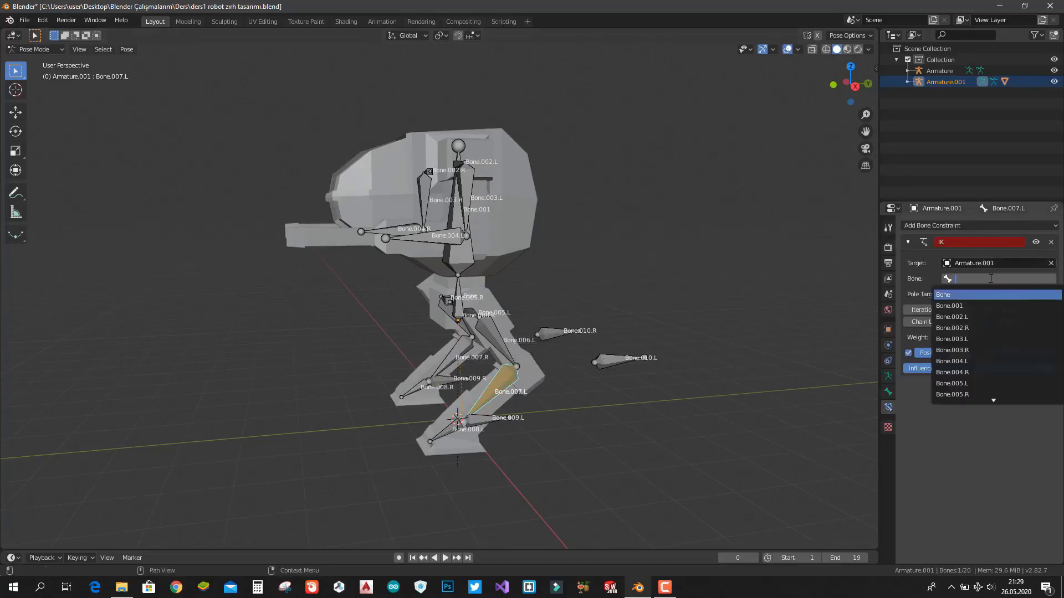
scroll(978, 294, "down", 11)
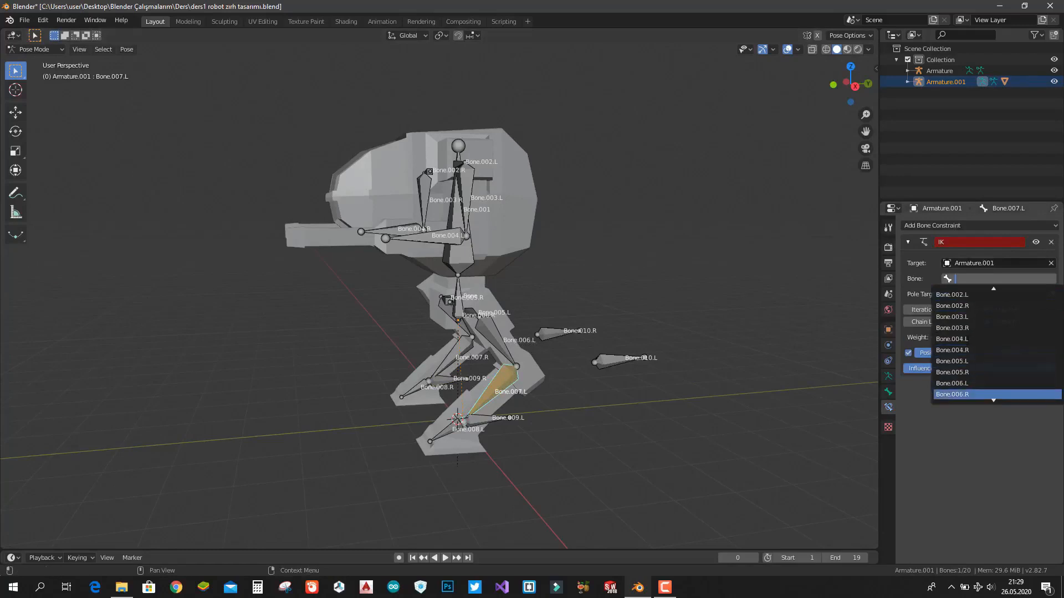
scroll(969, 363, "down", 2)
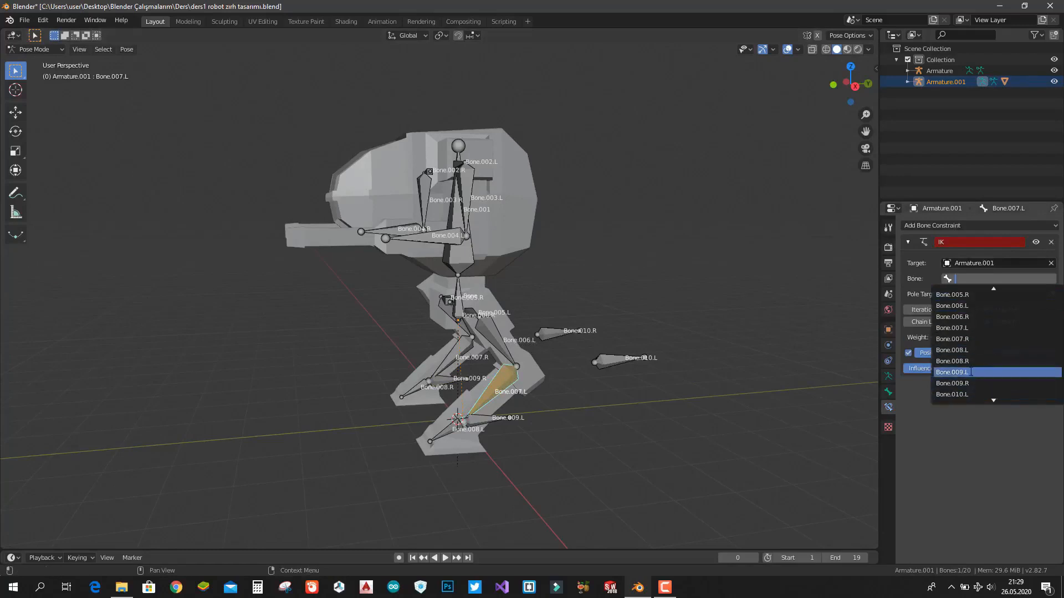
left_click(971, 372)
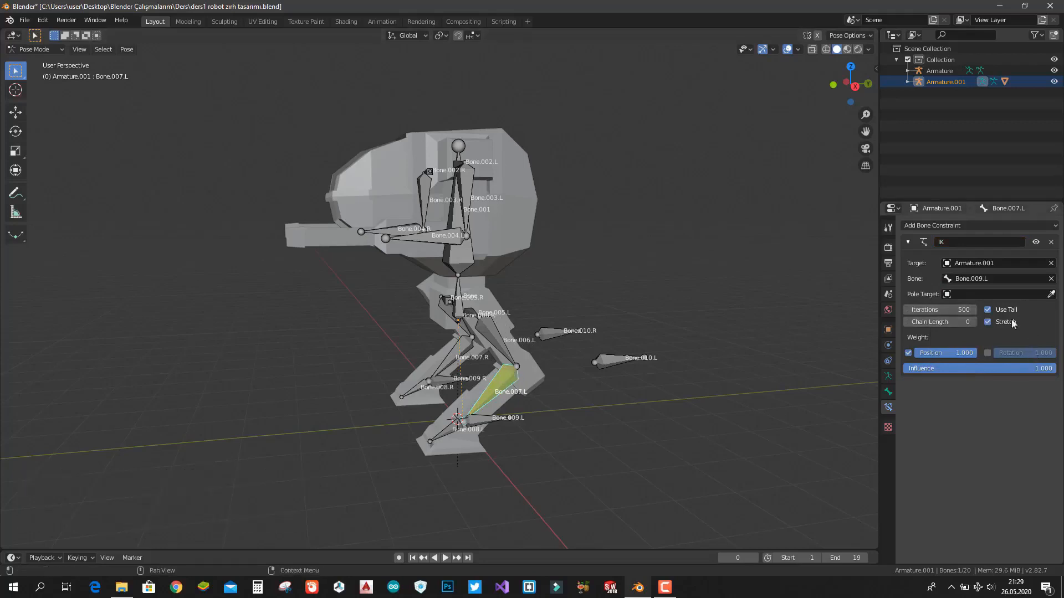
left_click(973, 322)
left_click(973, 322)
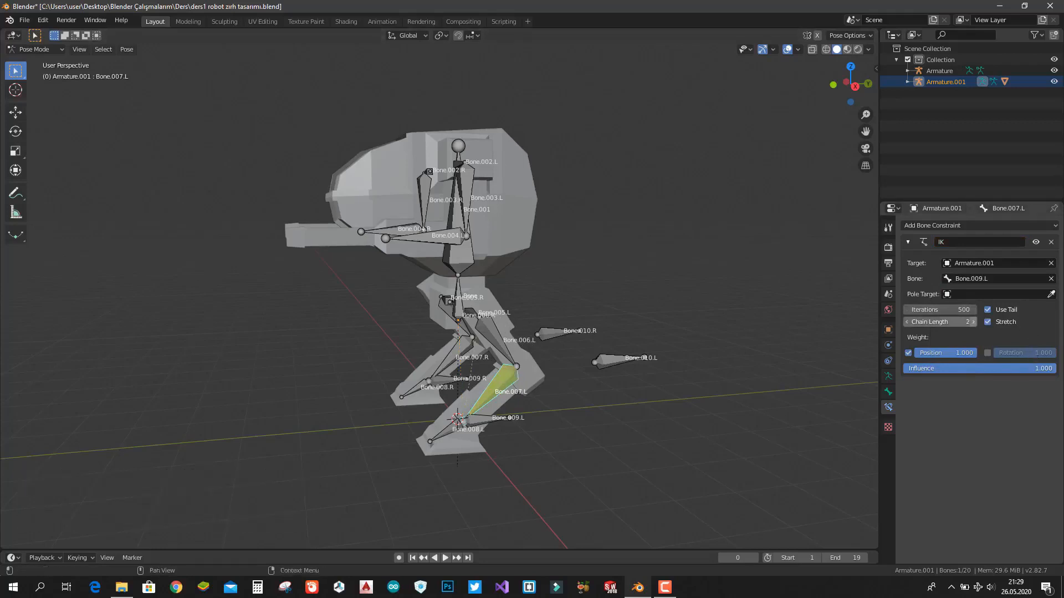
- Set the IK pole target to Bone.010.L of Armature.001 and the pole angle to -127.5° to straighten the left leg in front view
left_click(989, 294)
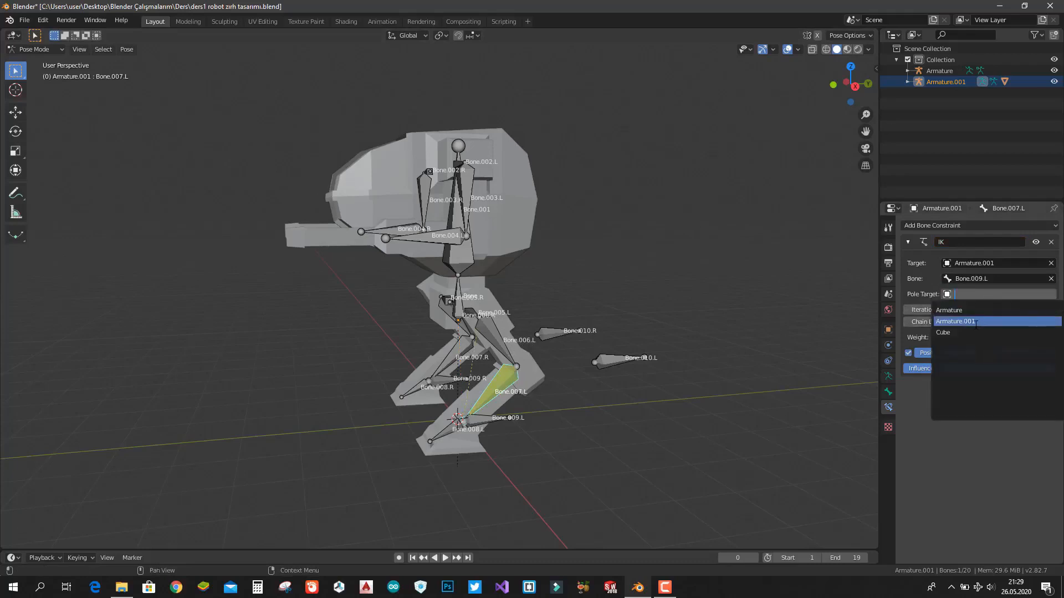
left_click(976, 323)
left_click(979, 309)
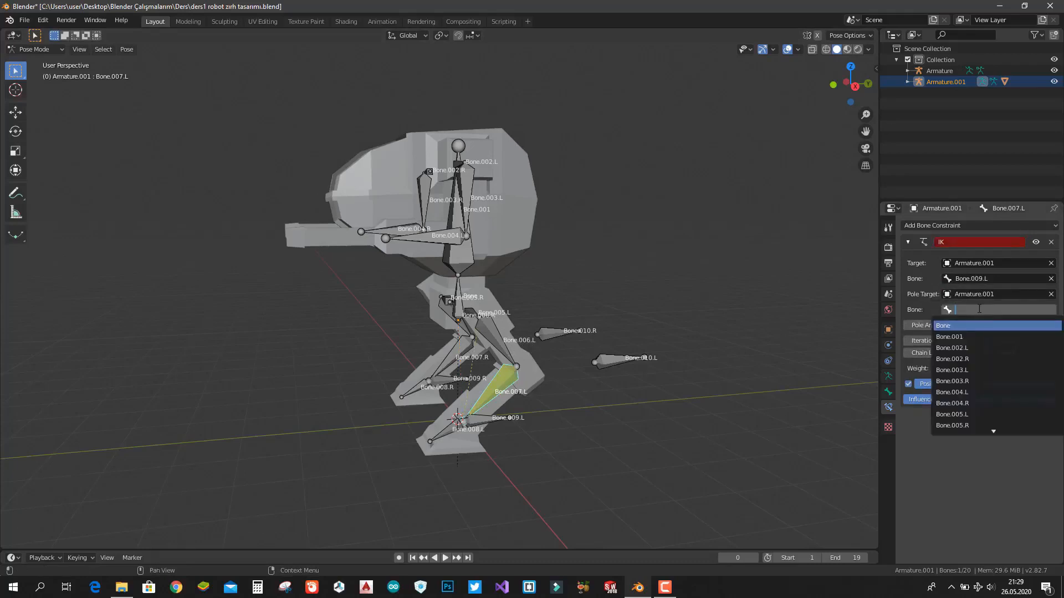
scroll(979, 346, "down", 10)
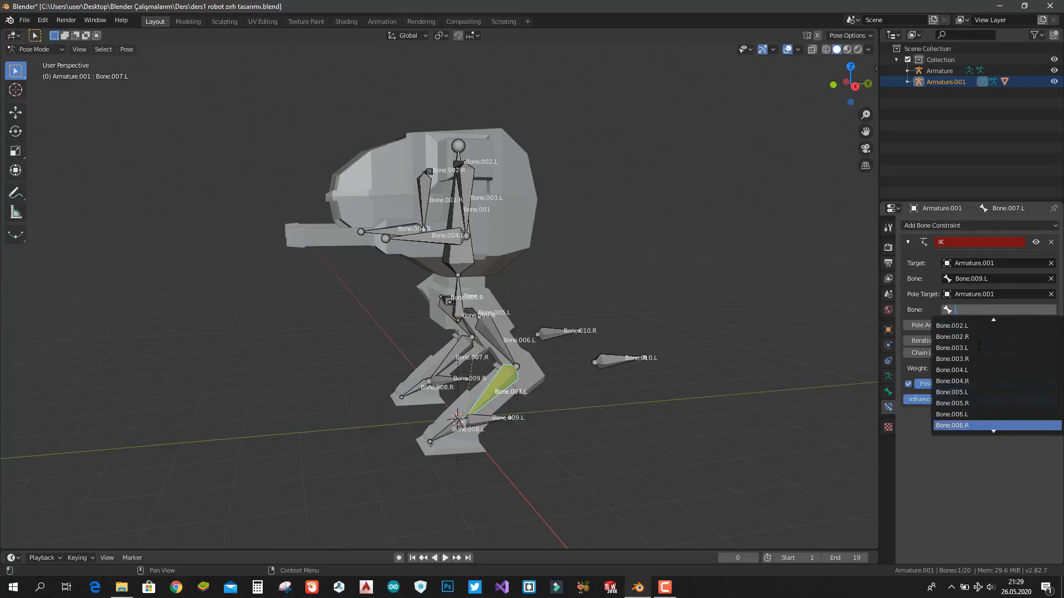
scroll(979, 346, "down", 2)
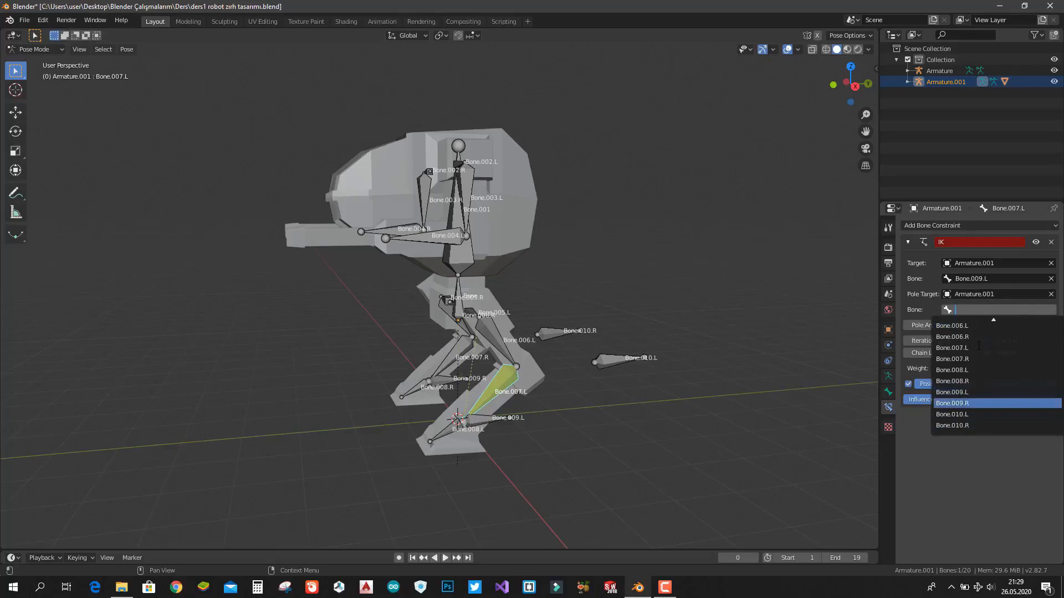
left_click(969, 411)
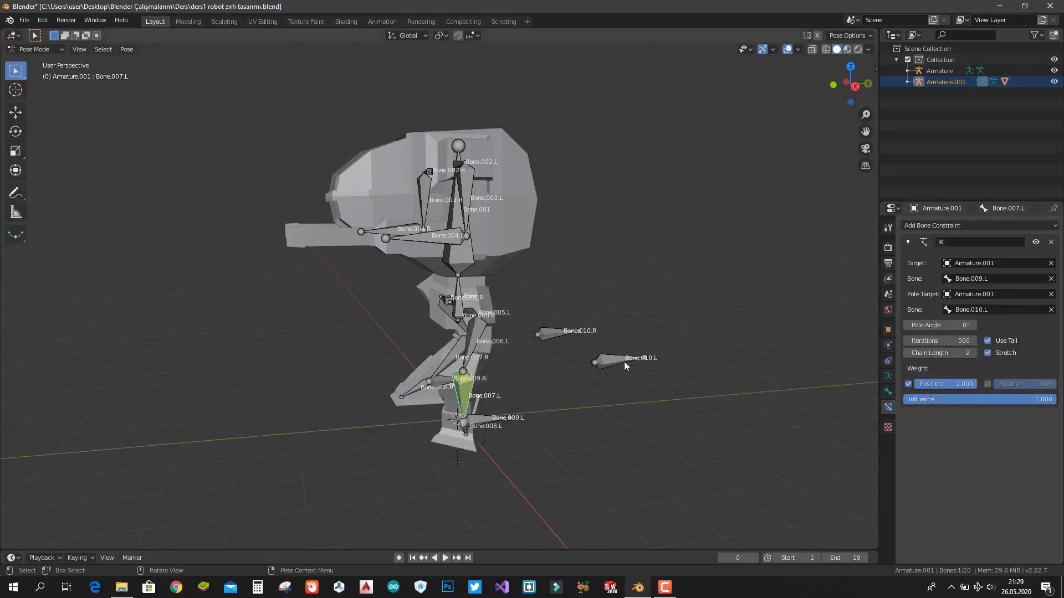
key("KP_1")
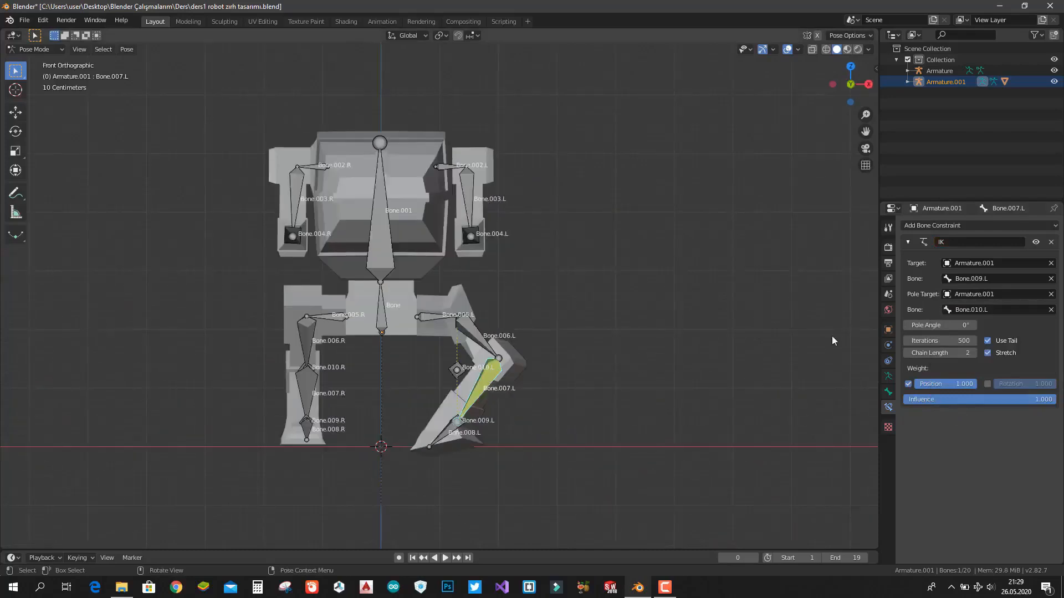
left_click_drag(941, 325, 1004, 325)
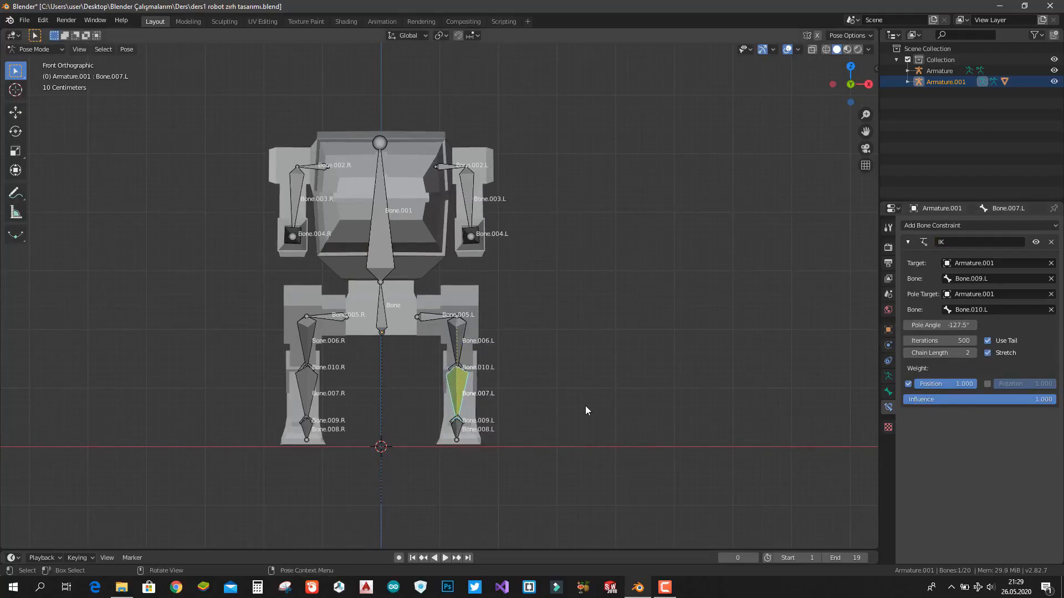
- Select Bone.007.R from the left orthographic view and add an Inverse Kinematics constraint to it
key("KP_3")
key("ctrl+KP_3")
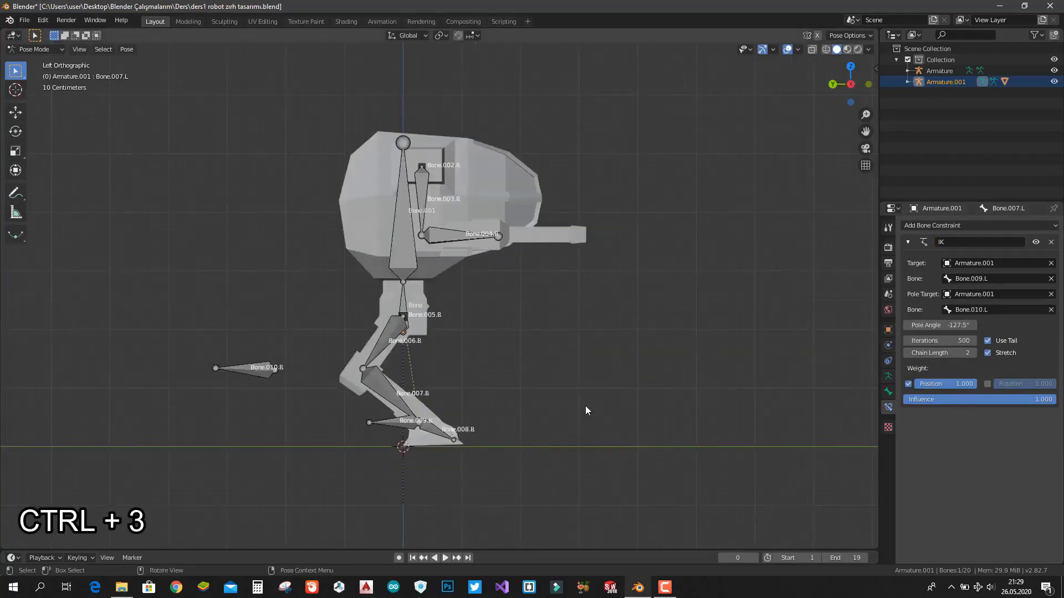
left_click(390, 397)
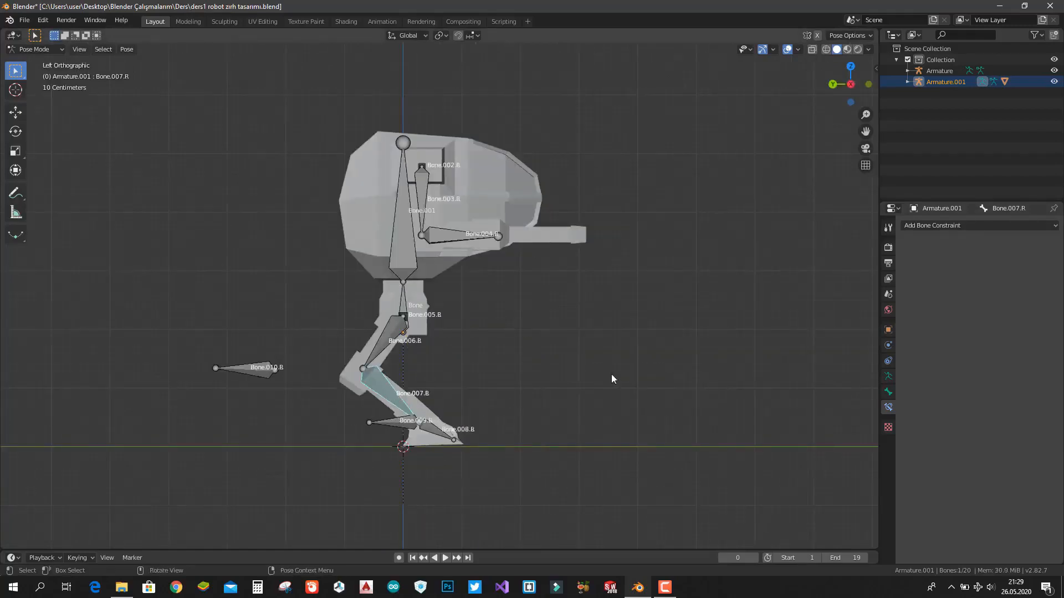
left_click(969, 225)
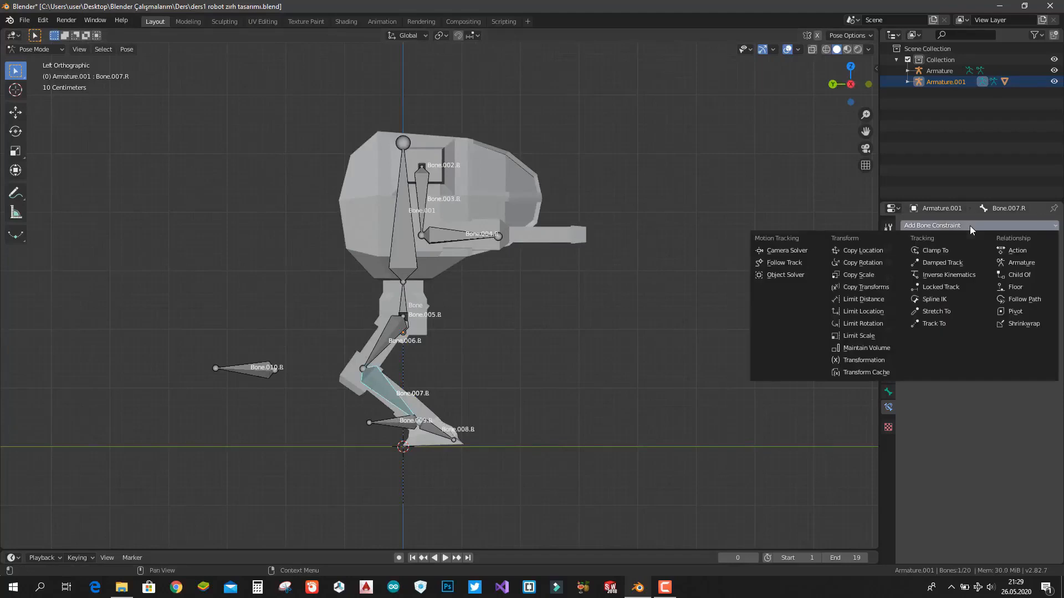
left_click(959, 275)
- Set the IK constraint's target to Bone.009.R of Armature.001 and its chain length to 2
left_click(969, 263)
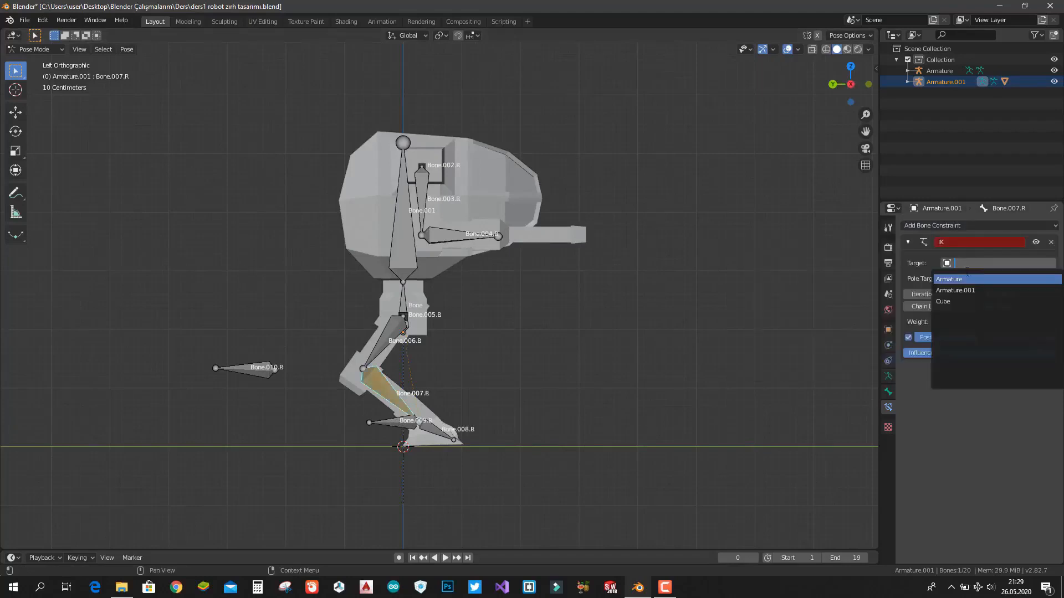
left_click(968, 292)
left_click(972, 279)
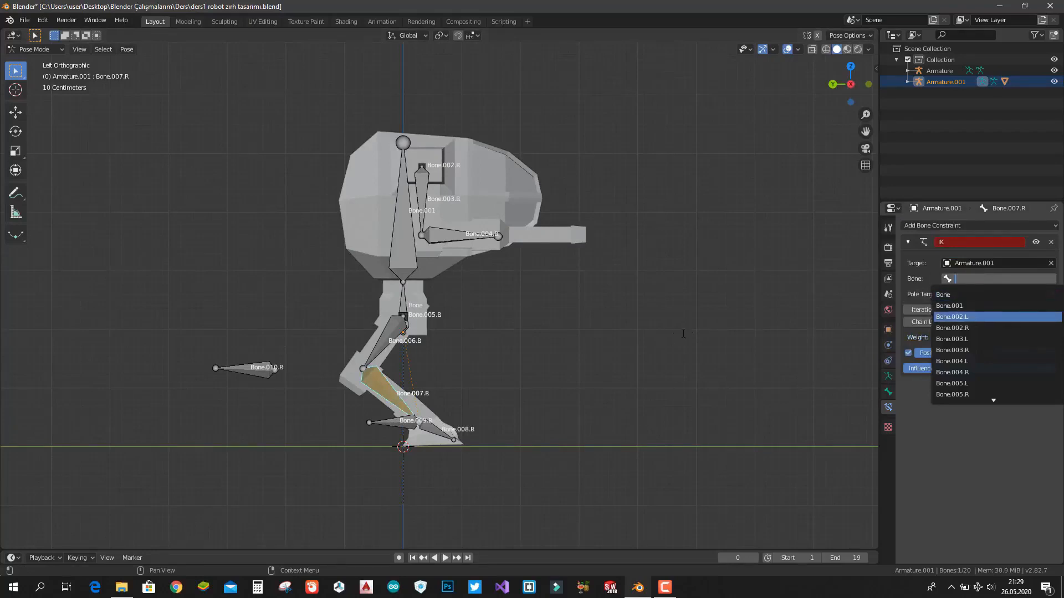
middle_click_drag(591, 337, 610, 341)
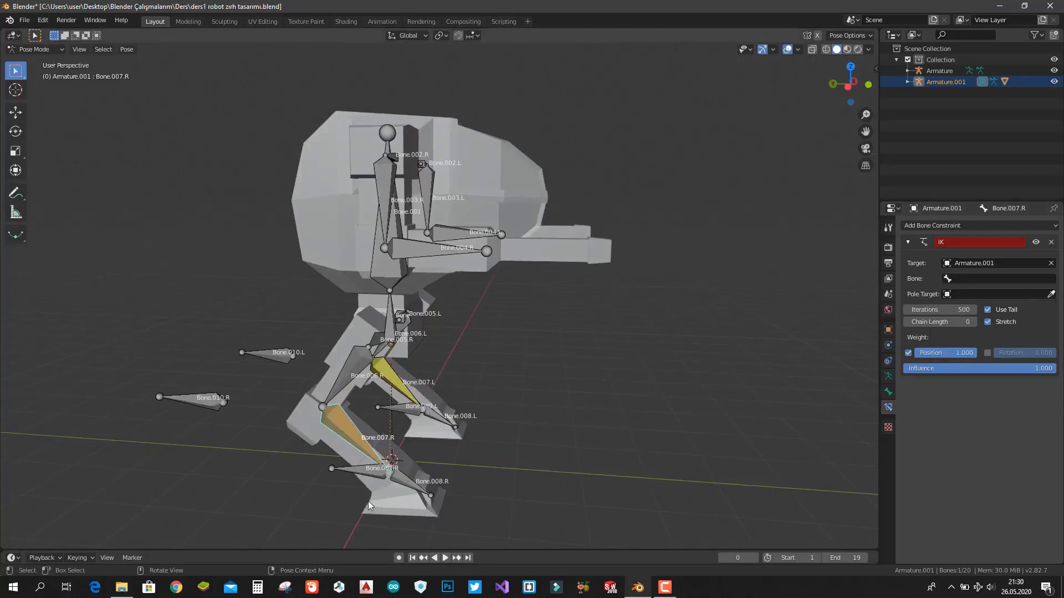
left_click(988, 279)
scroll(966, 388, "down", 5)
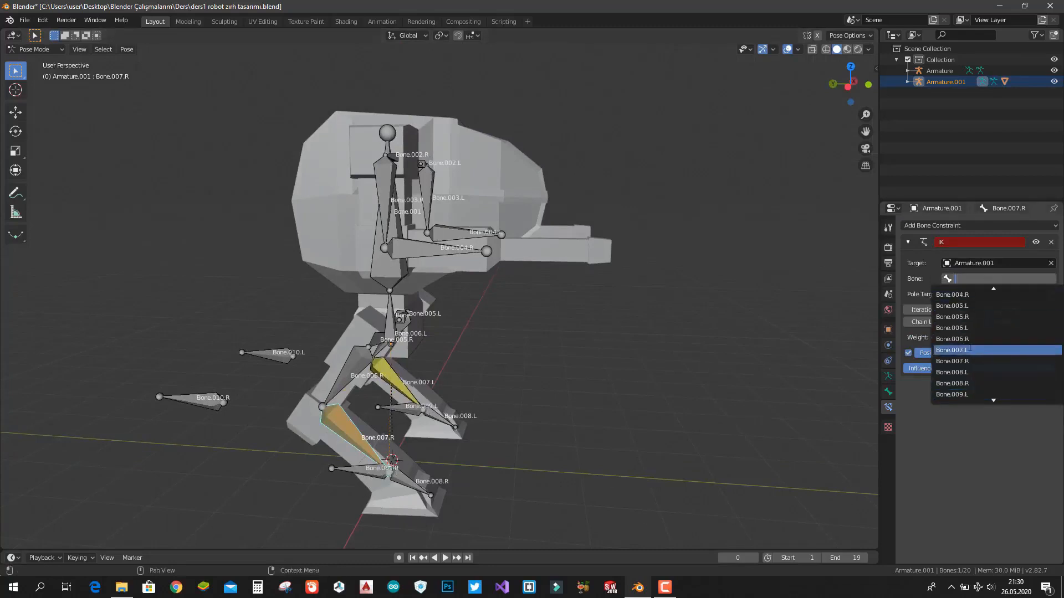
scroll(967, 390, "down", 1)
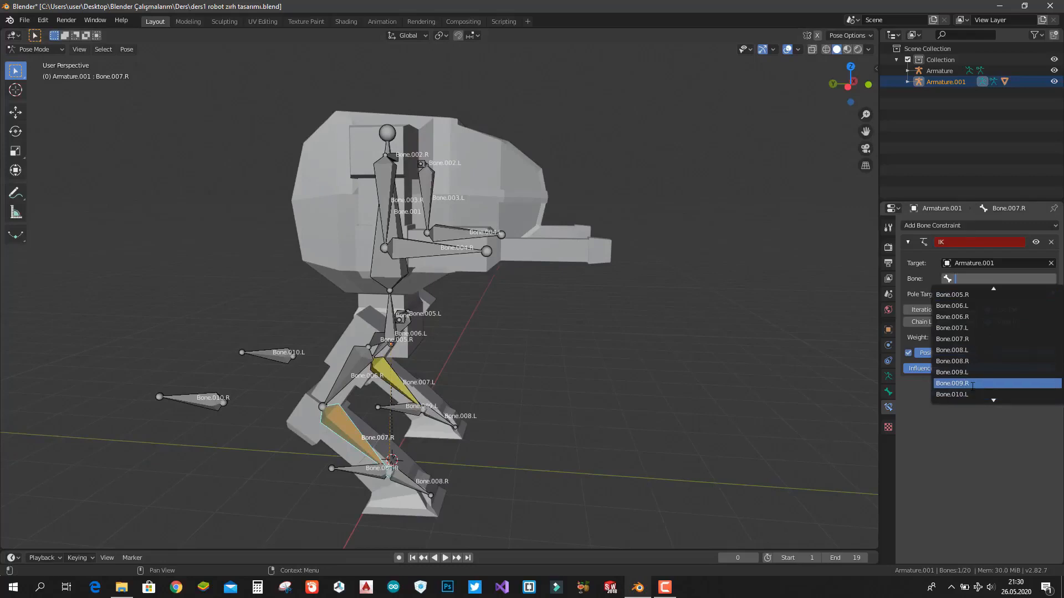
left_click(972, 385)
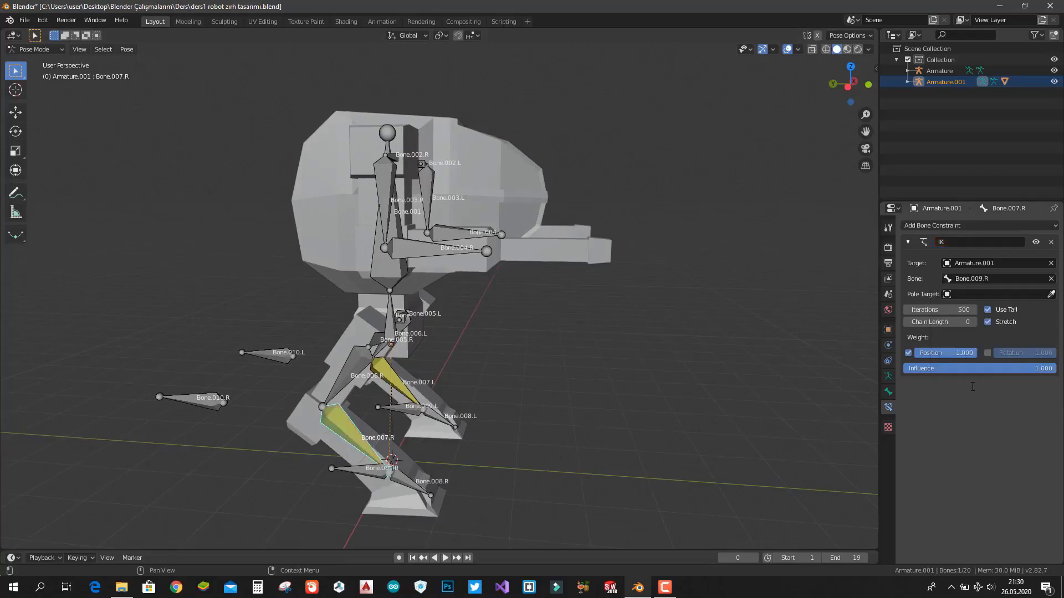
left_click(974, 323)
left_click(974, 323)
- Set the IK pole target to Bone.010.R of Armature.001 and the pole angle to -51.6° to straighten the right leg in front view
left_click(978, 294)
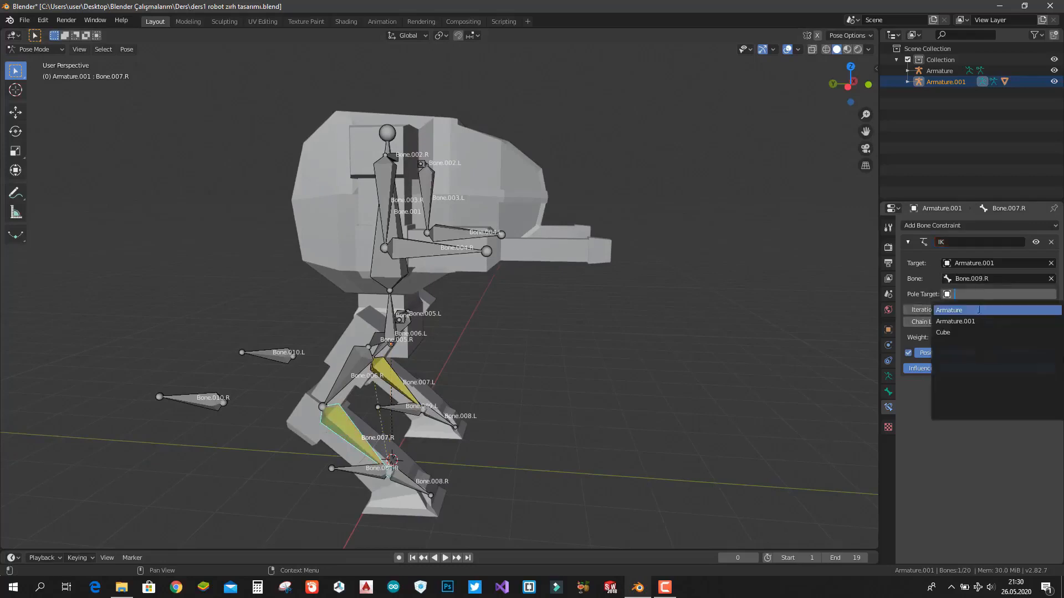
left_click(978, 317)
left_click(986, 309)
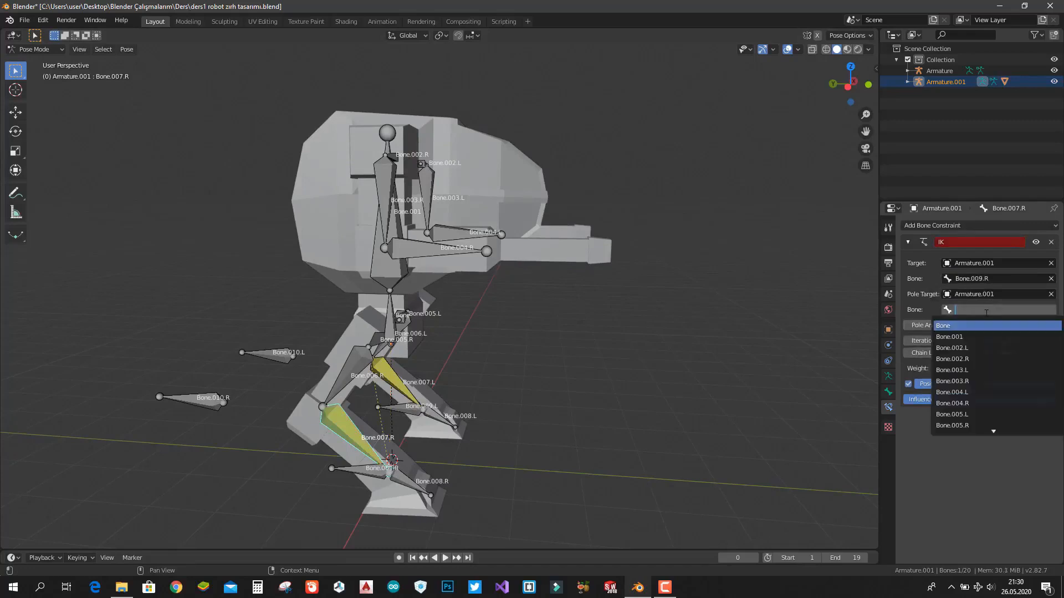
scroll(983, 330, "down", 12)
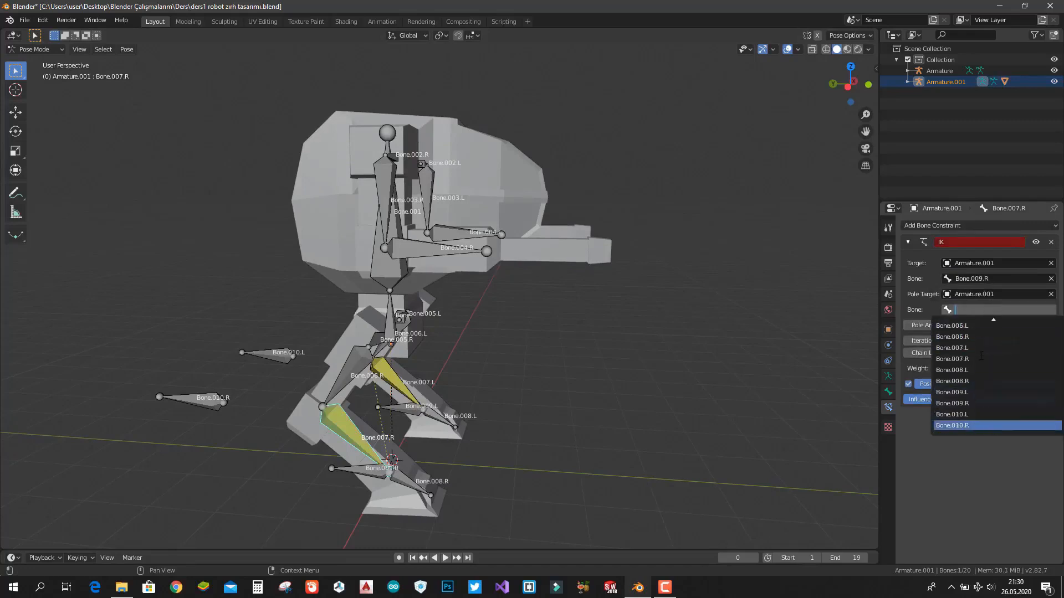
left_click(951, 425)
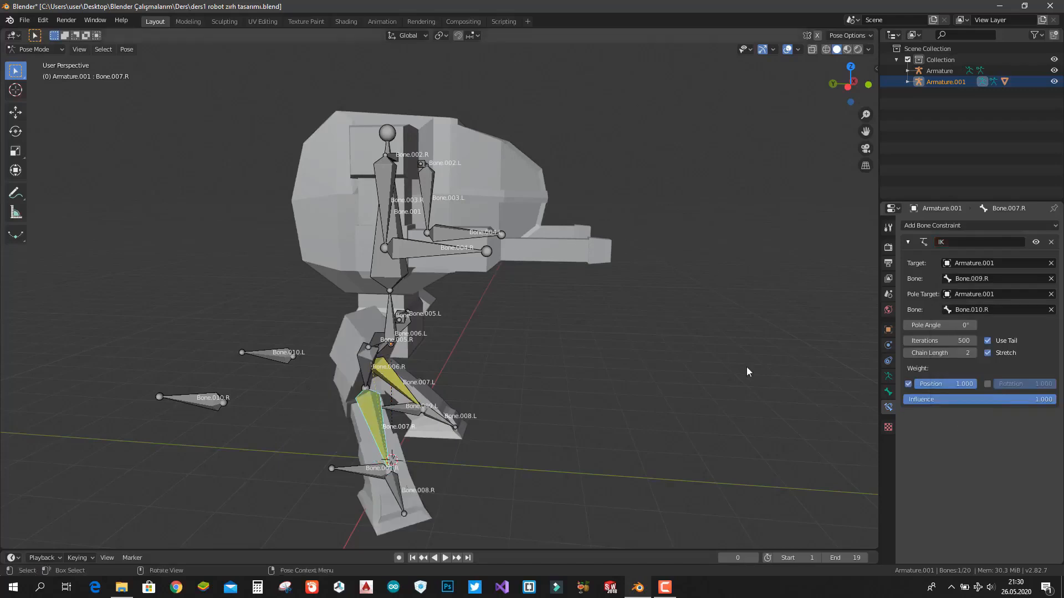
key("KP_1")
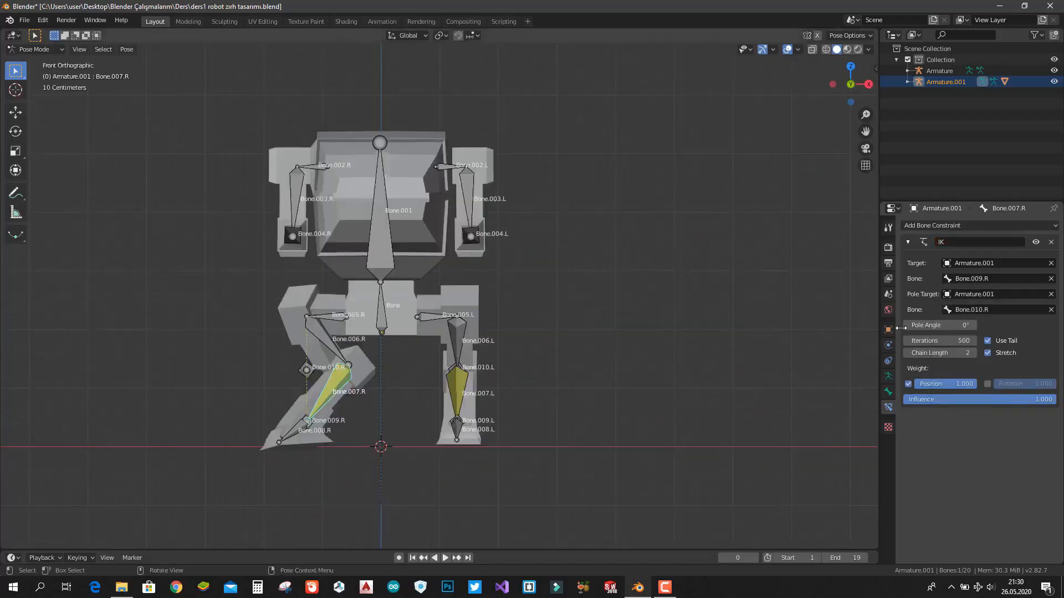
left_click_drag(971, 327, 914, 327)
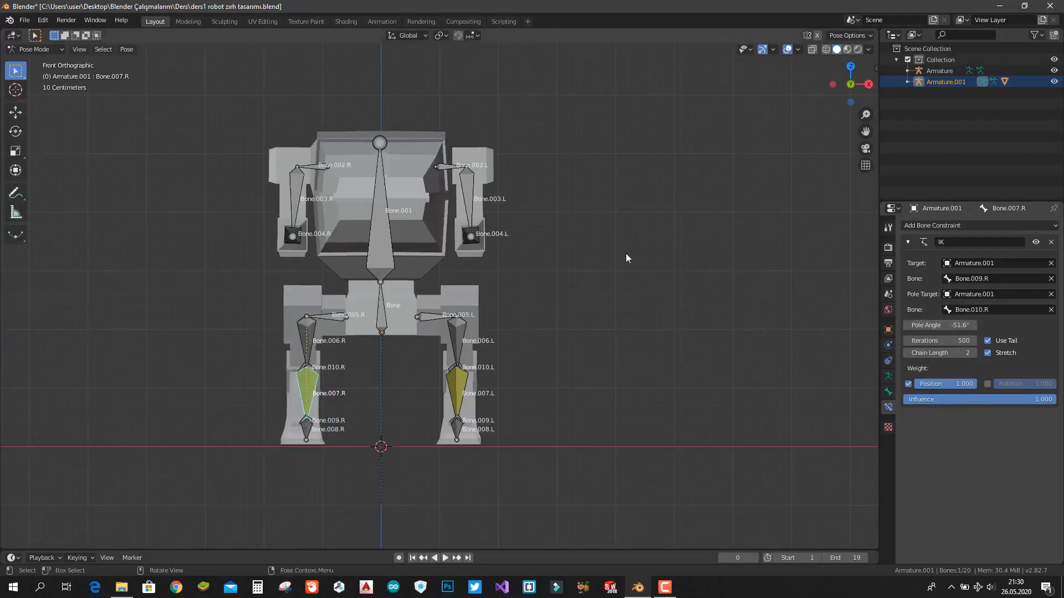
key("alt+a")
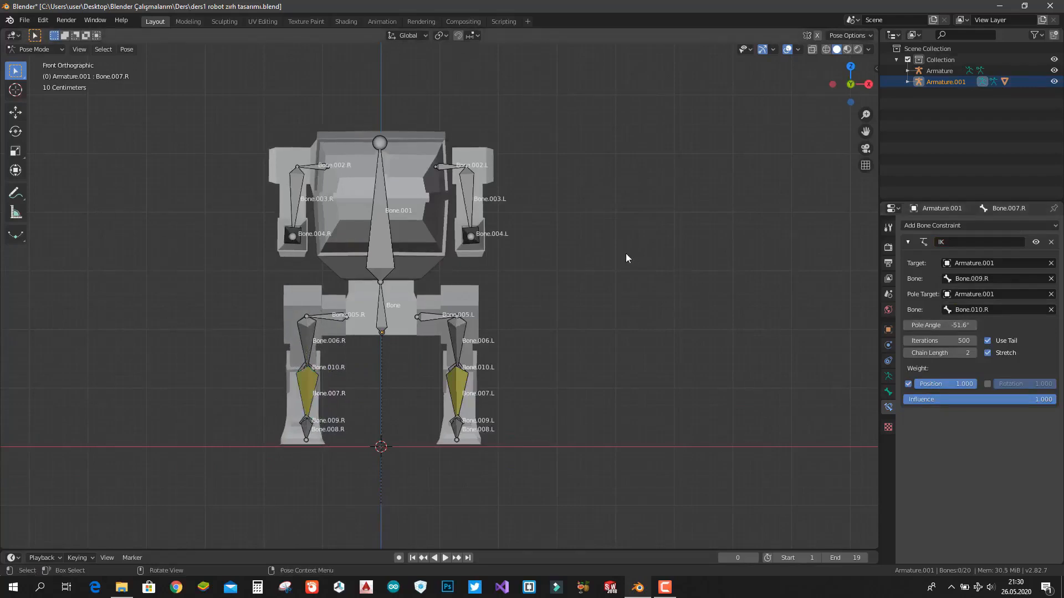
- Test both legs' IK by moving the root Bone in the left orthographic view, and undo the move
key("KP_3")
key("KP_1")
key("KP_3")
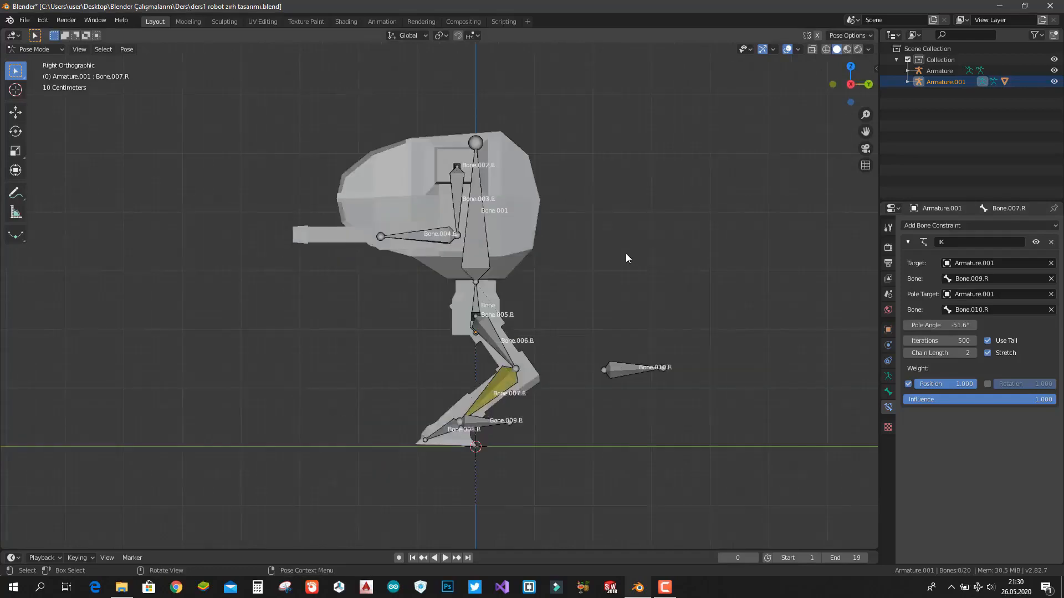
key("ctrl+KP_3")
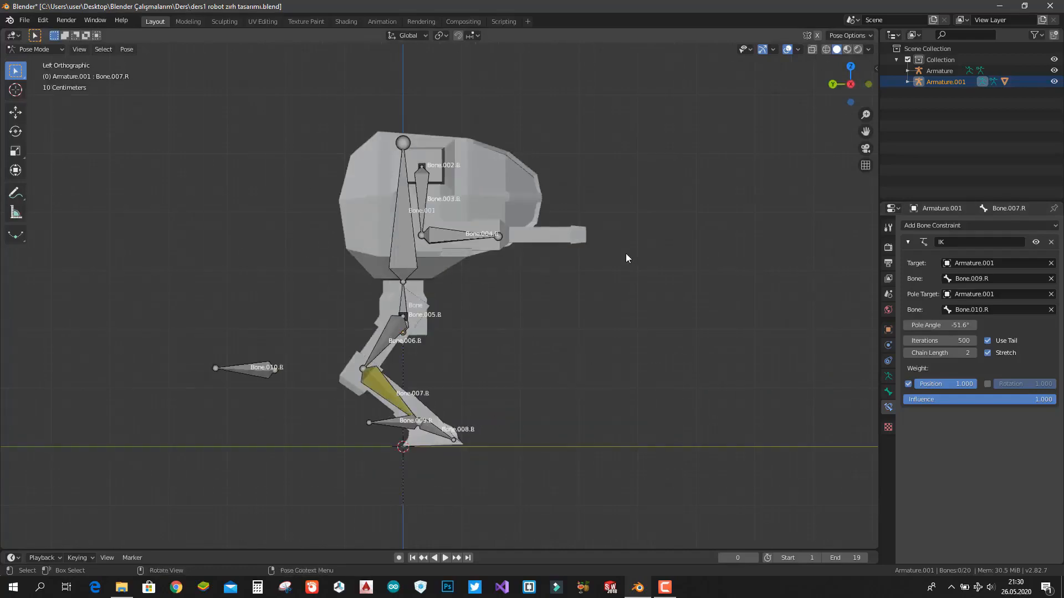
left_click(403, 311)
key("g")
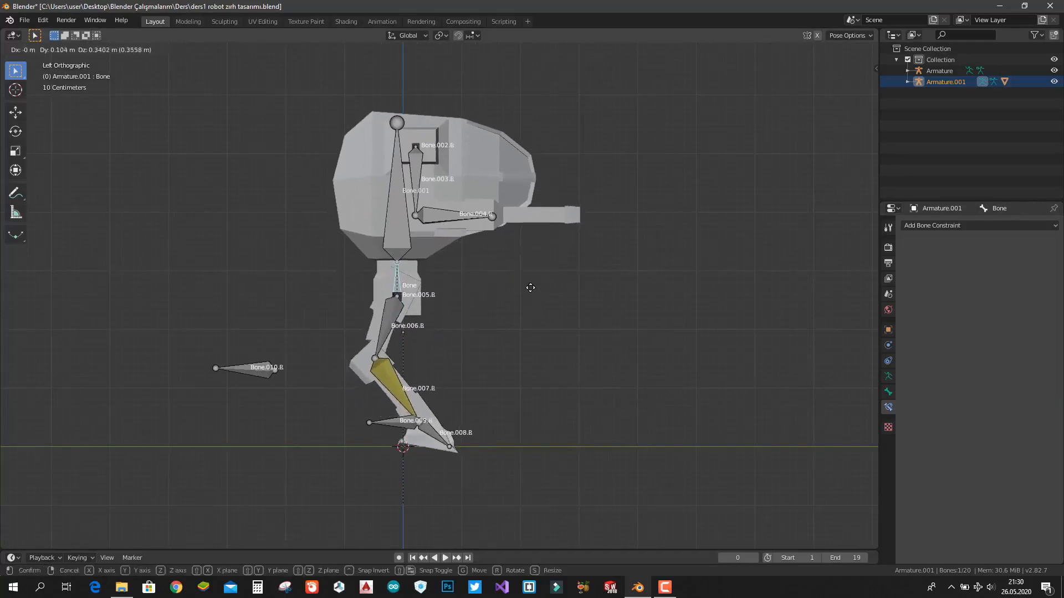
left_click(531, 318)
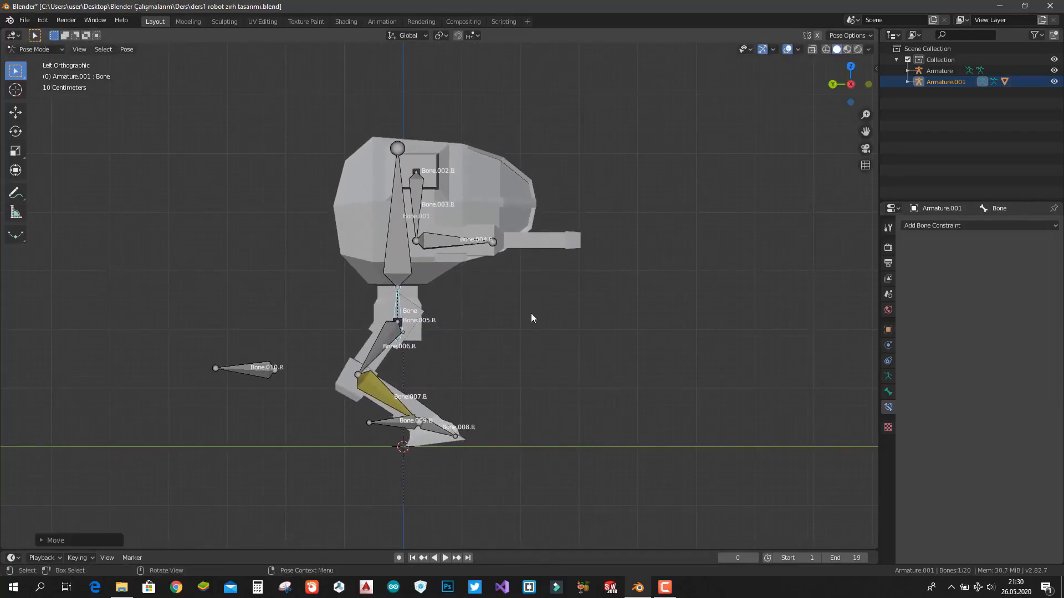
key("ctrl+z")
- Test the right leg's IK by moving the ankle target Bone.009.R in the left orthographic view
left_click(404, 428)
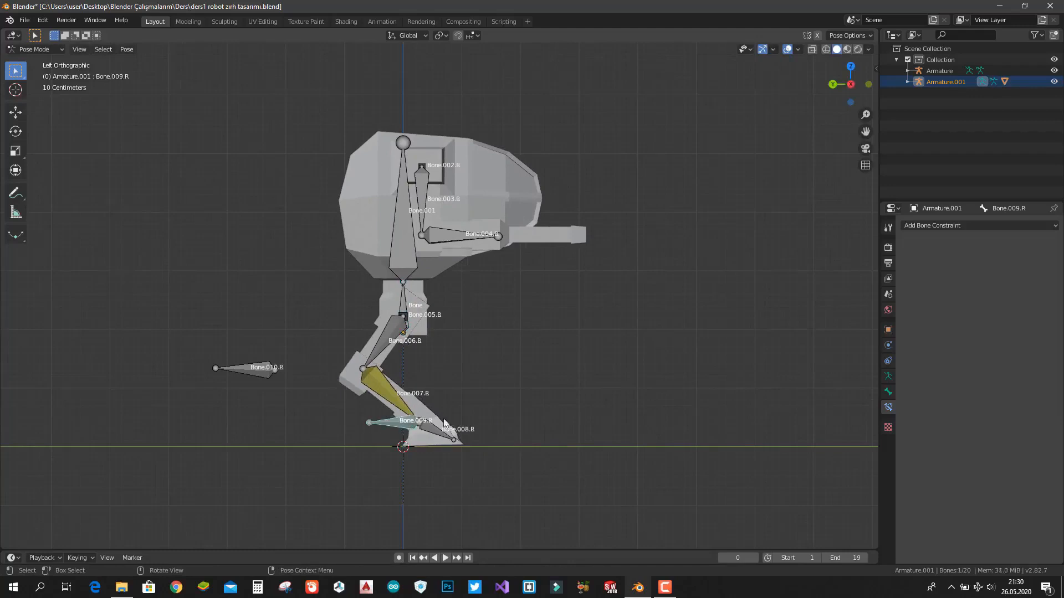
key("g")
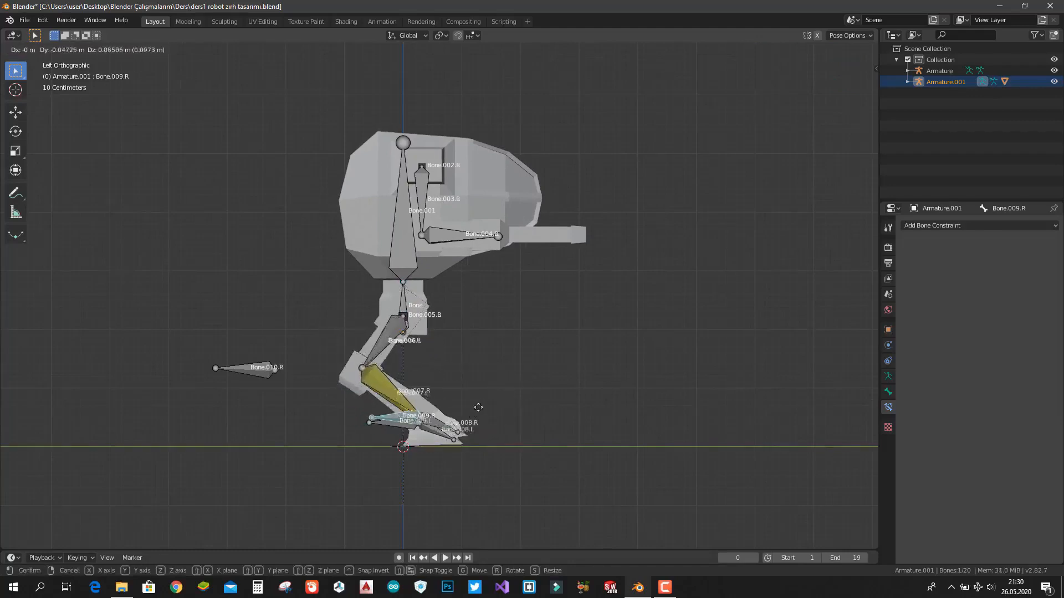
left_click(507, 433)
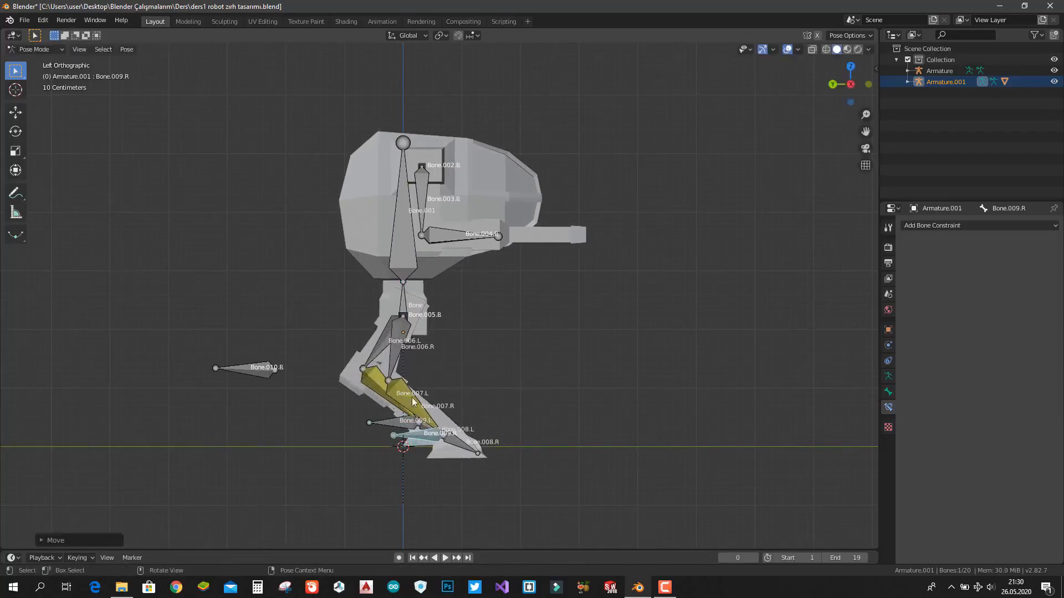
- Move the right knee pole target Bone.010.R in the back orthographic view, and undo both right-leg test moves
key("ctrl+1")
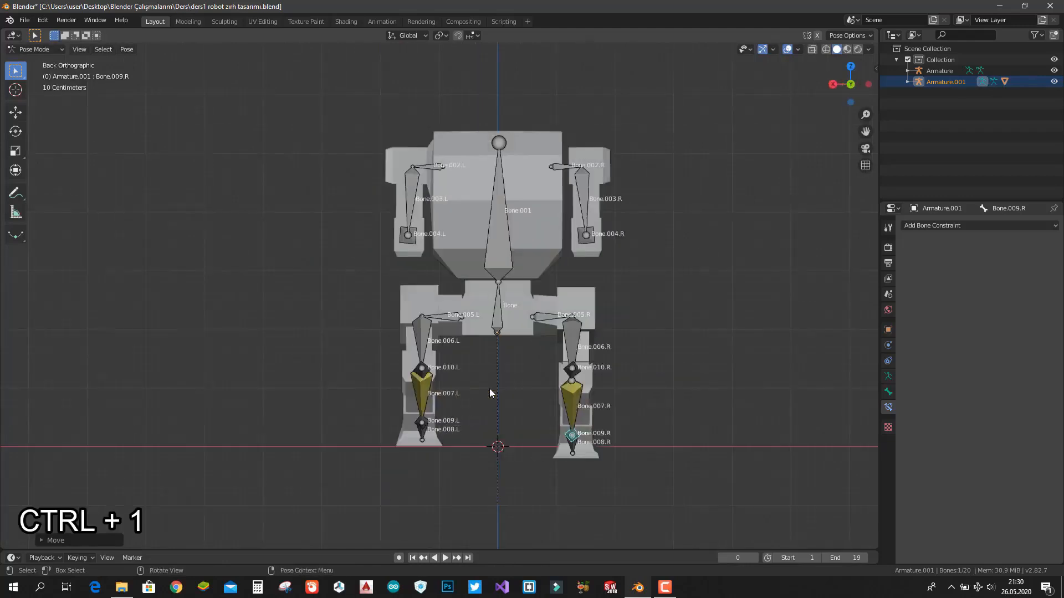
left_click(573, 370)
key("g")
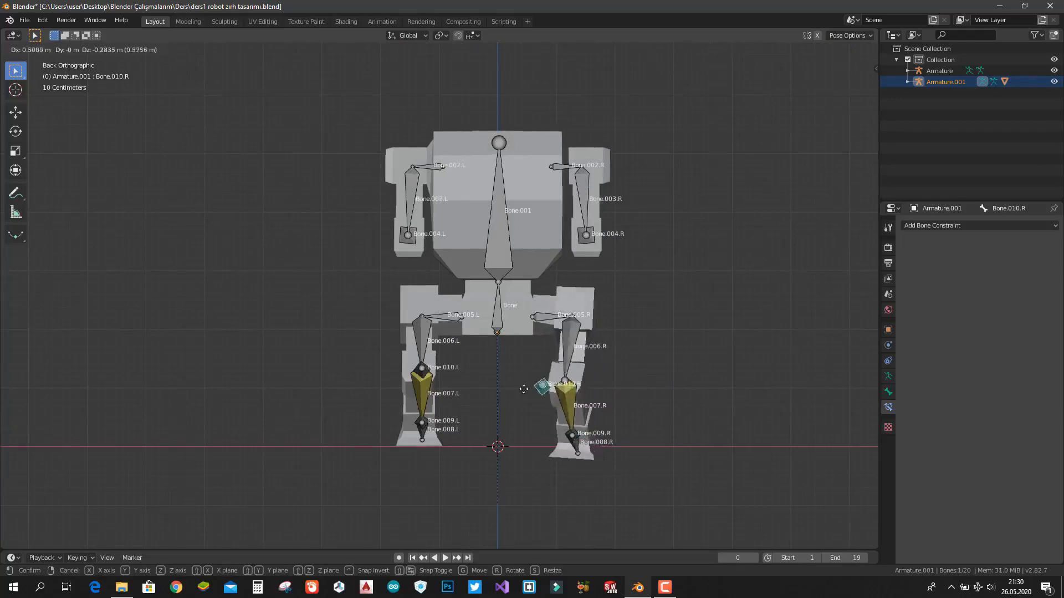
left_click(643, 395)
key("KP_3")
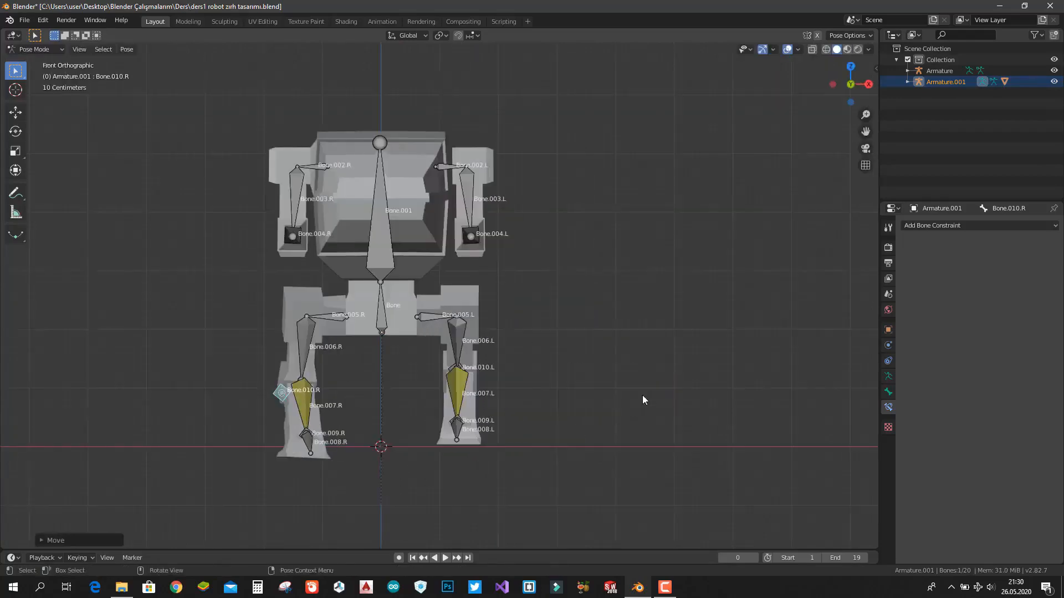
key("ctrl+z")
key("ctrl+z")
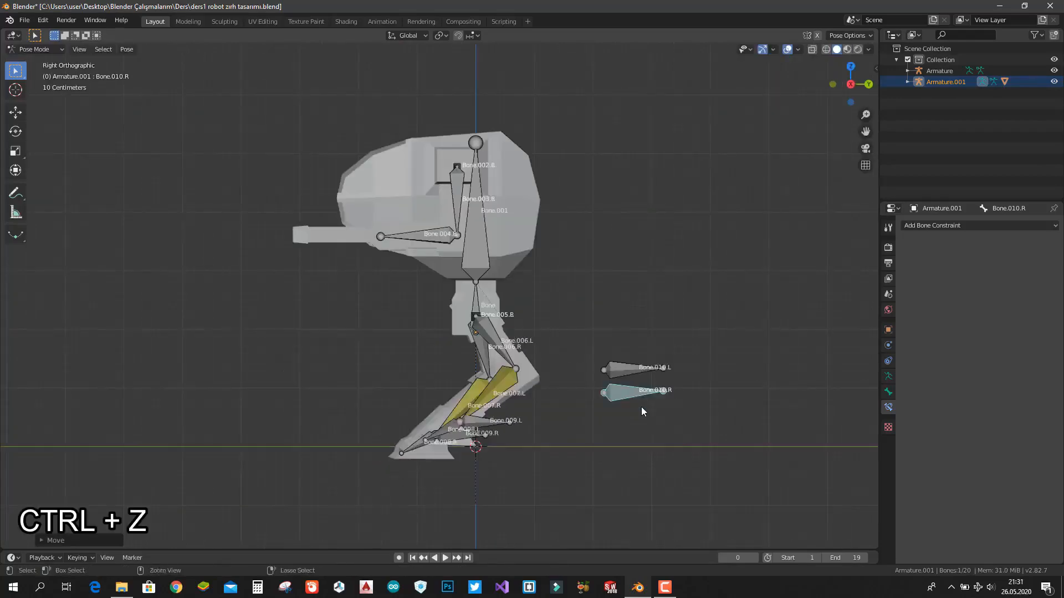
key("ctrl+z")
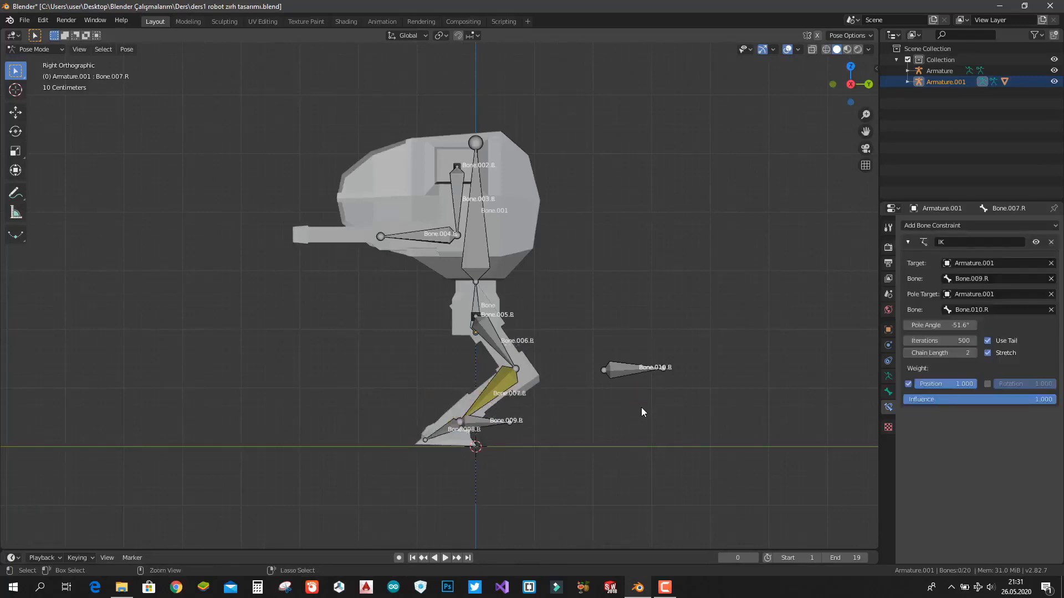
- Switch to Object Mode and hide Armature.001 from the viewport
key("Tab")
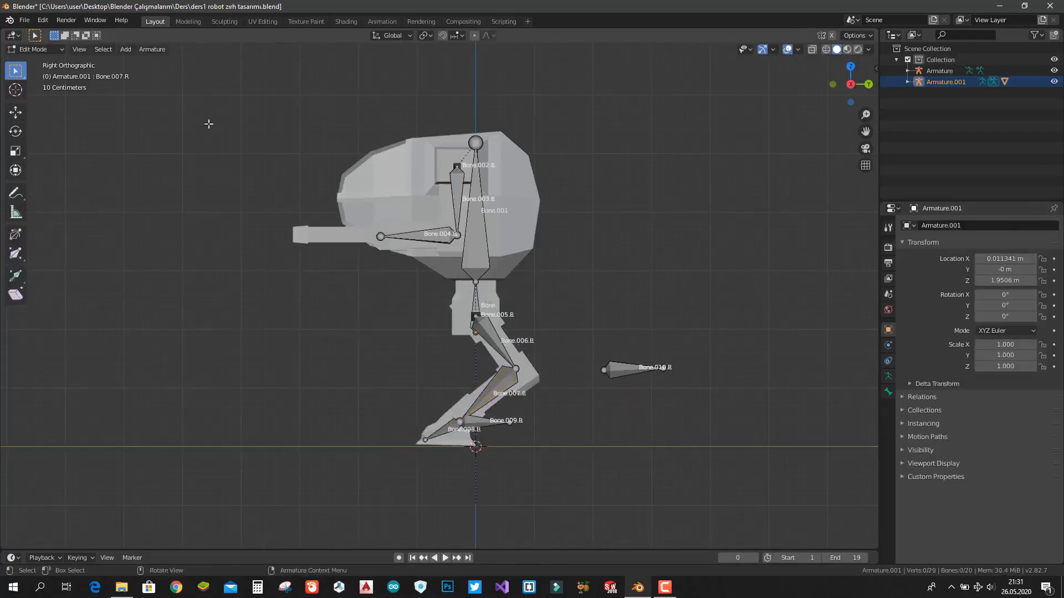
left_click(32, 49)
left_click(34, 58)
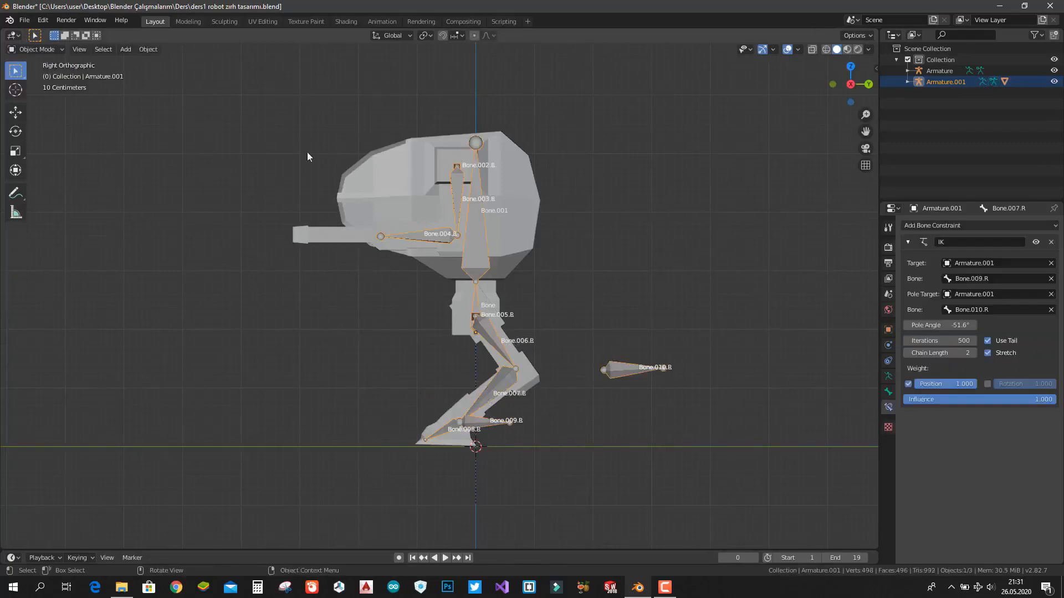
key("KP_1")
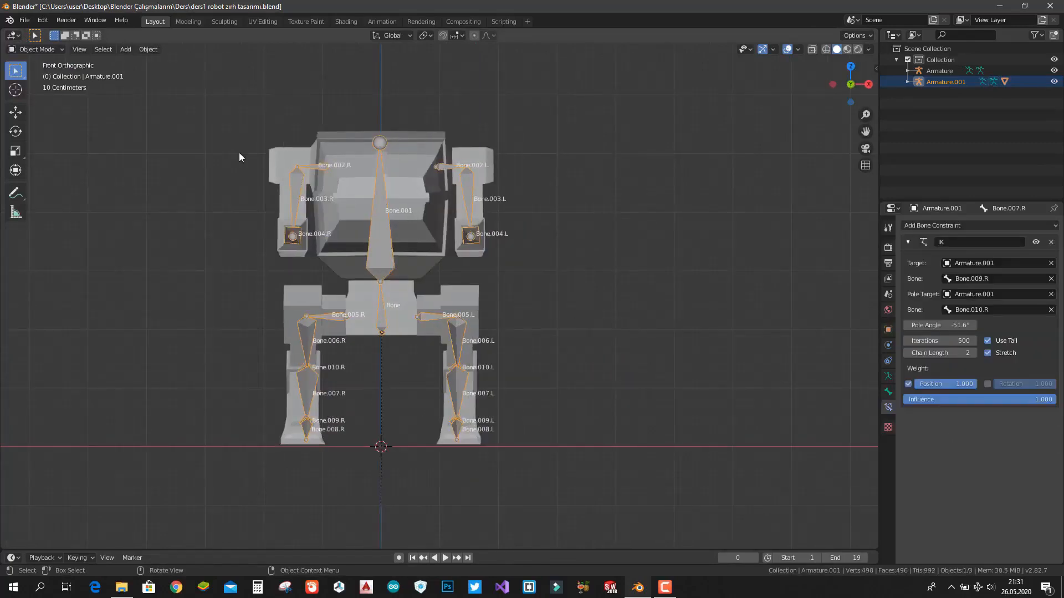
left_click(1054, 81)
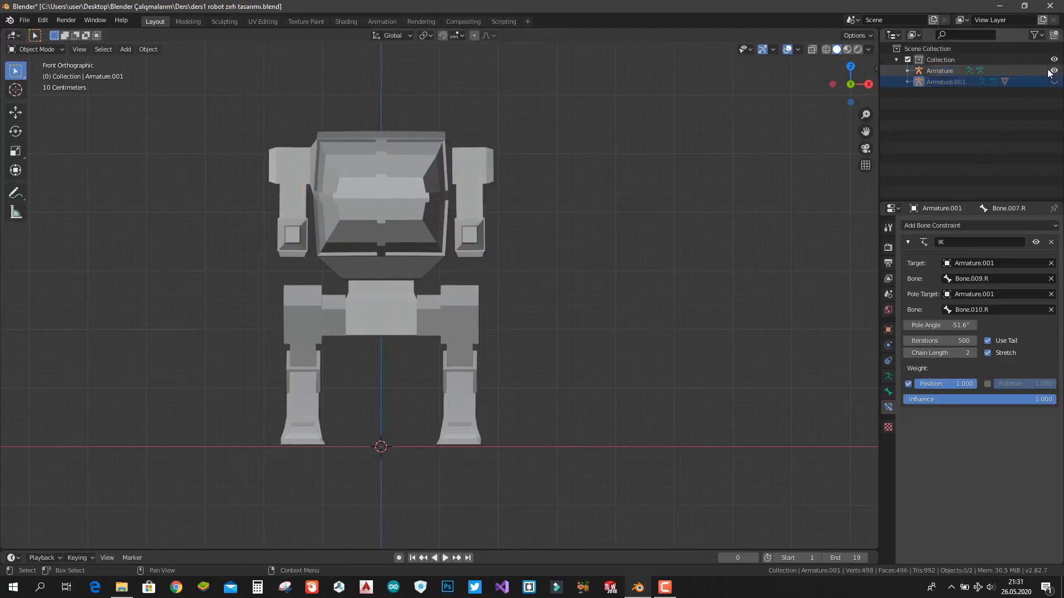
- Enter Edit Mode on the Cube robot mesh and select the front face of the pelvis block in front view
middle_click_drag(611, 136, 507, 182)
left_click(419, 189)
key("Tab")
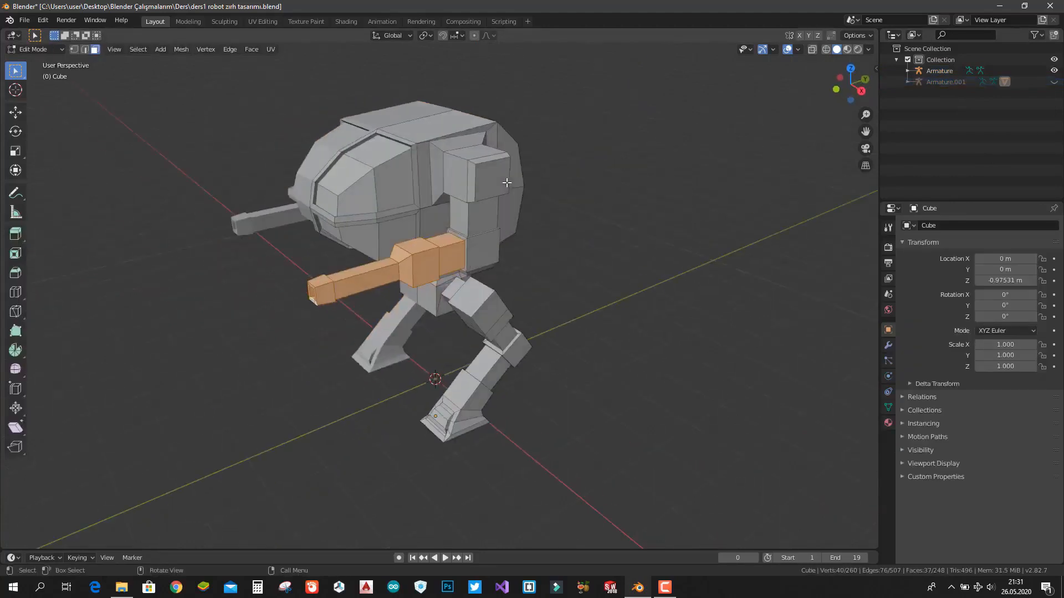
middle_click_drag(605, 160, 606, 159)
key("KP_1")
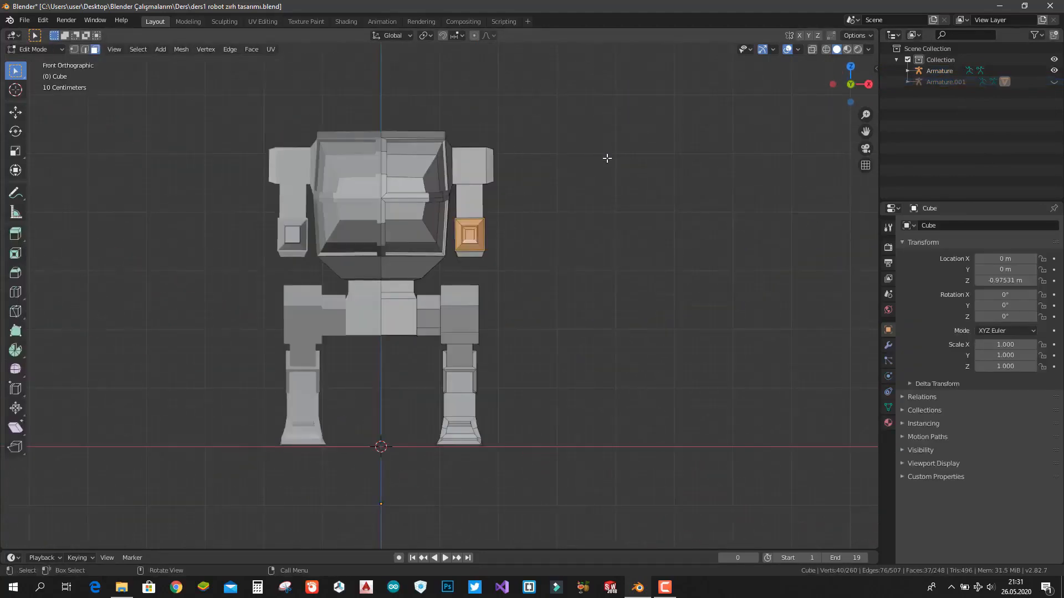
left_click(393, 322)
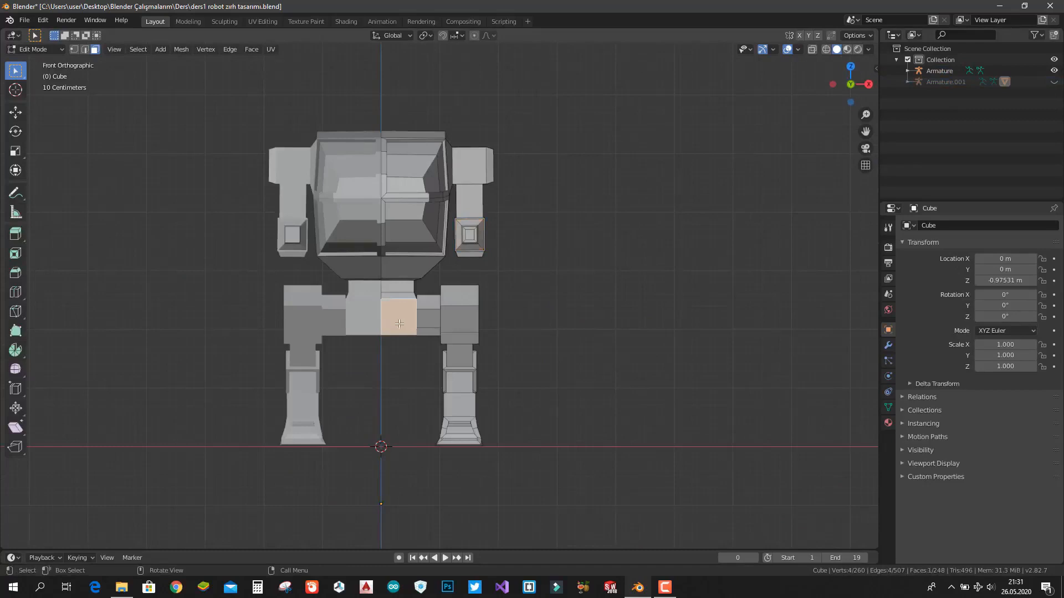
- Add the underside faces of the pelvis block to the selected front face and inset them together about 0.08 m
middle_click_drag(401, 324, 411, 343)
left_click(406, 353, "shift")
left_click(408, 363, "shift")
scroll(411, 343, "up", 2)
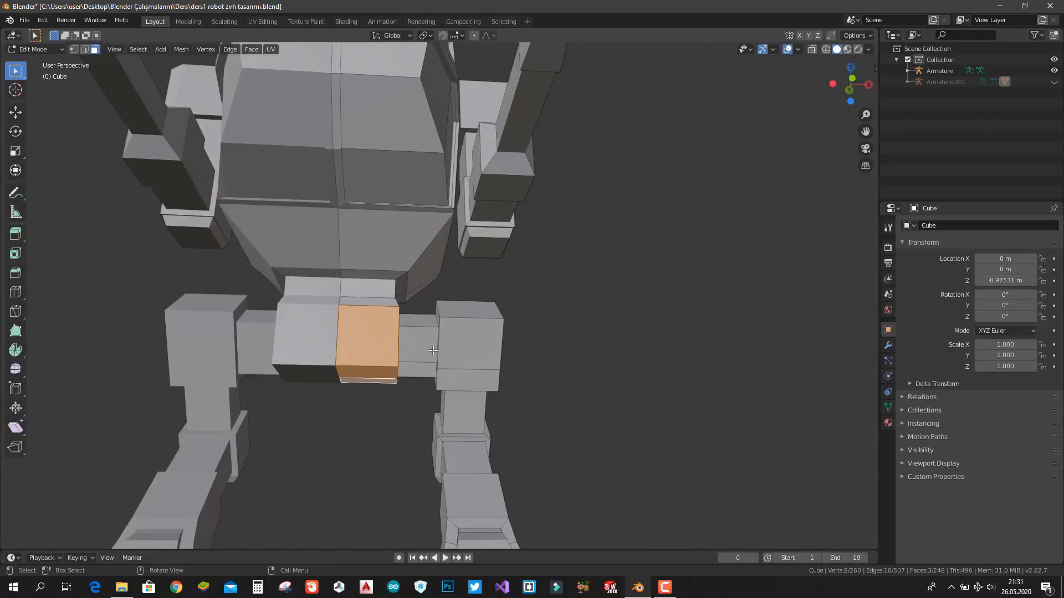
key("i")
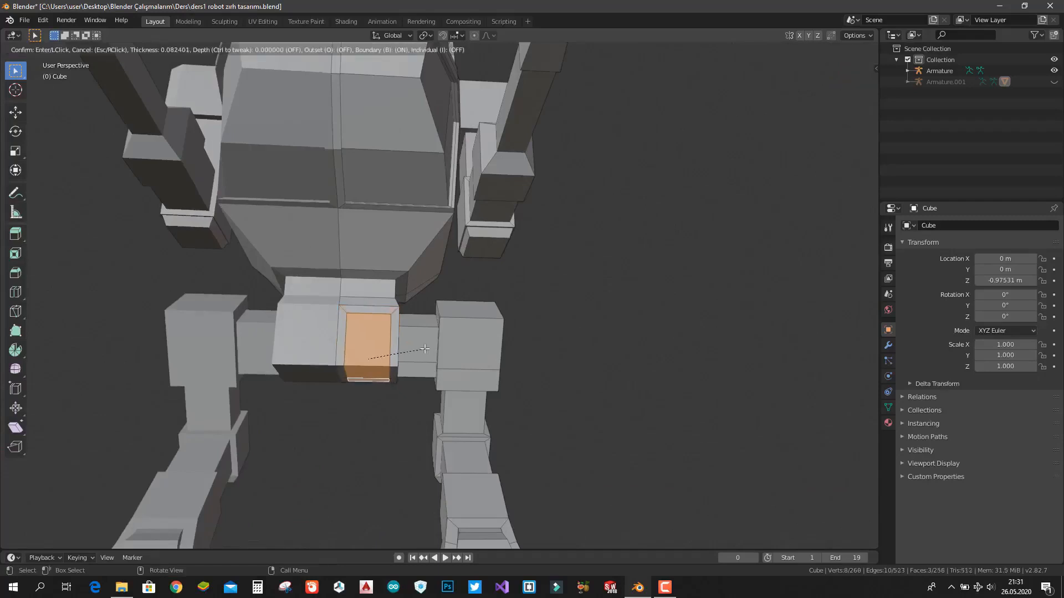
left_click(425, 348)
- Extrude the inset pelvis faces straight down about 0.12 m and shift them slightly forward from the block
key("KP_1")
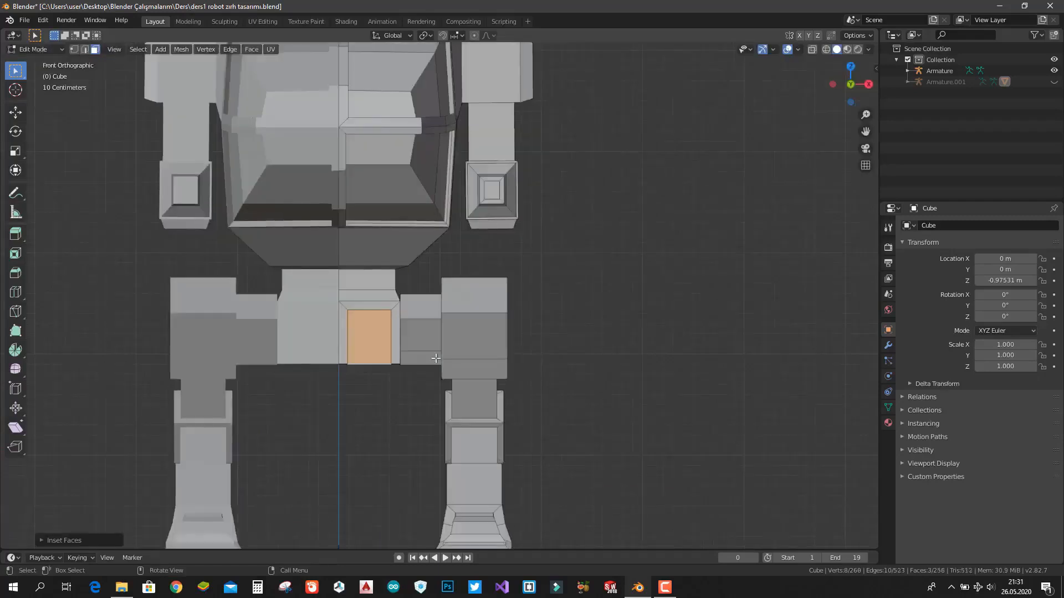
key("e")
key("z")
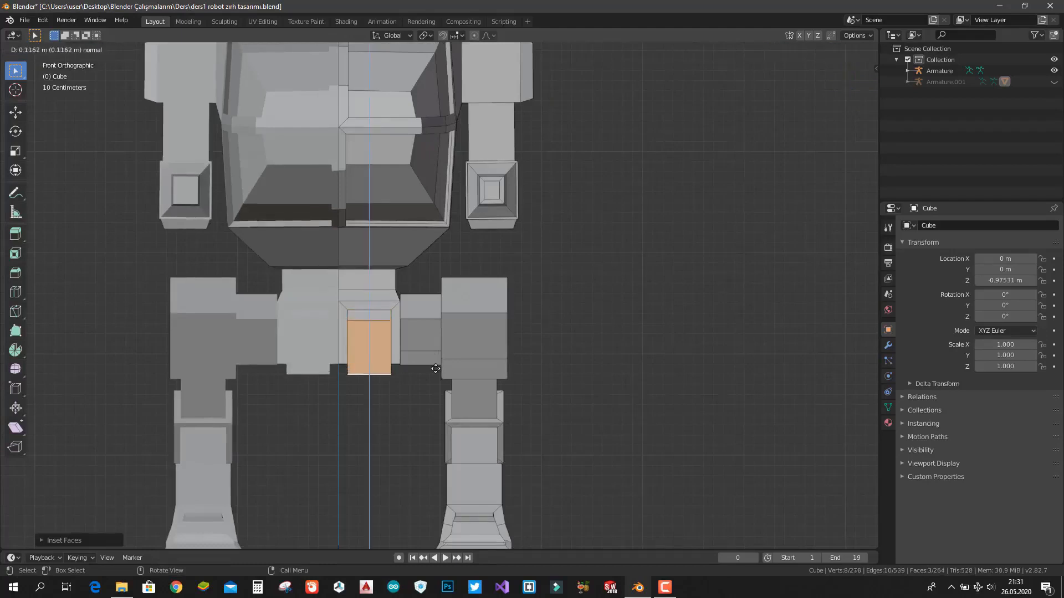
left_click(449, 370)
key("KP_3")
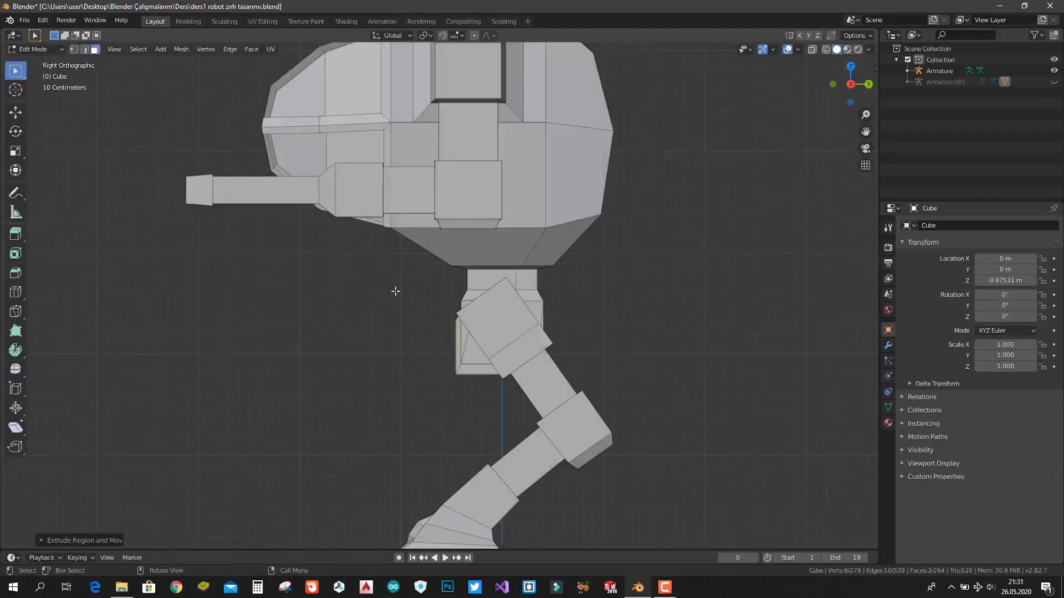
left_click(15, 112)
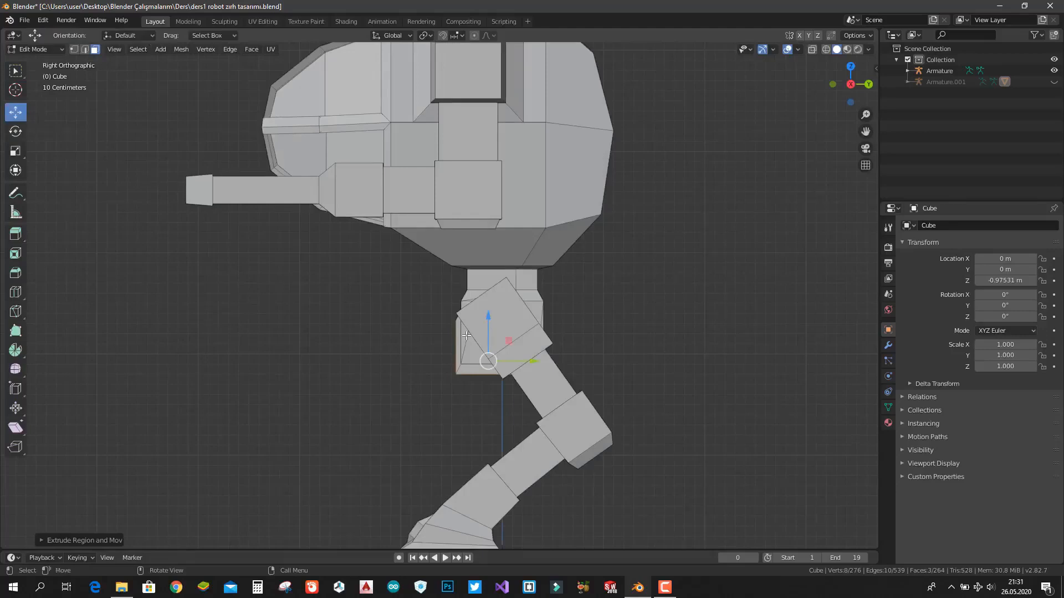
left_click_drag(530, 361, 526, 360)
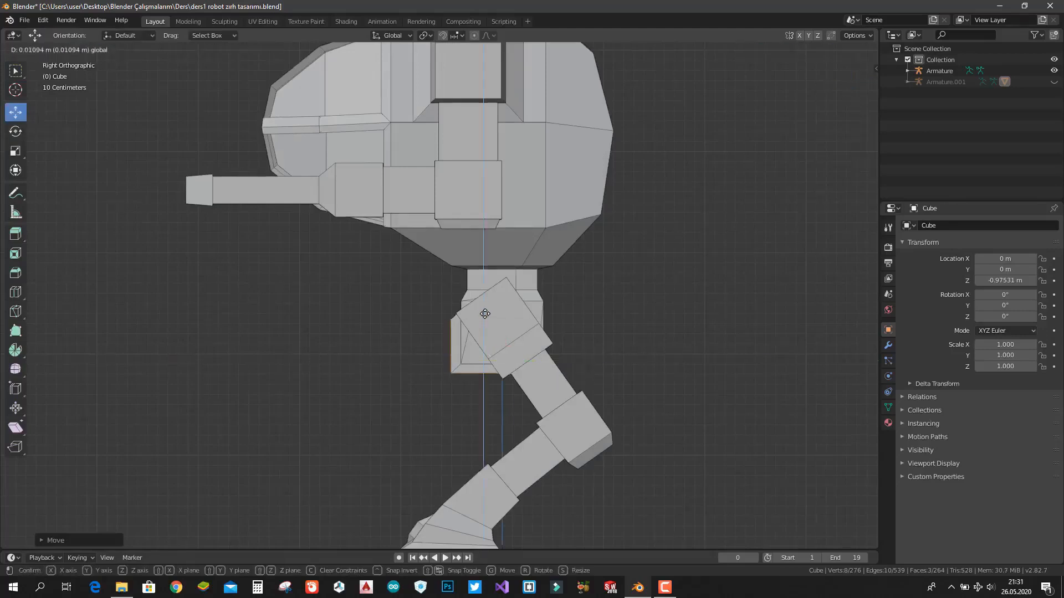
- Select the top face and the two adjoining outer side faces of the upper leg's hip block
middle_click_drag(606, 327, 484, 286)
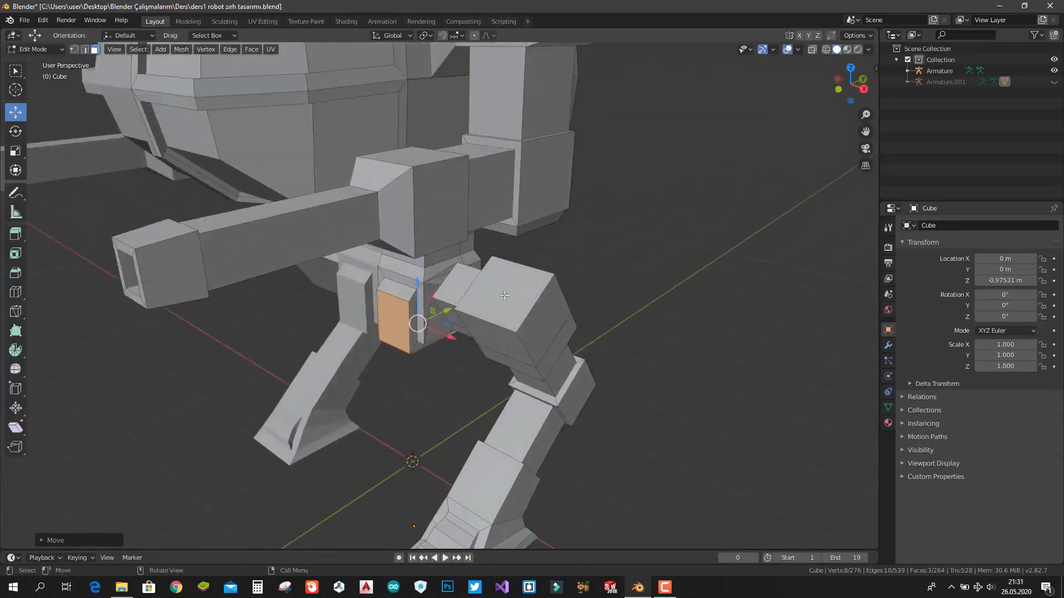
left_click(505, 295)
left_click(546, 319, "shift")
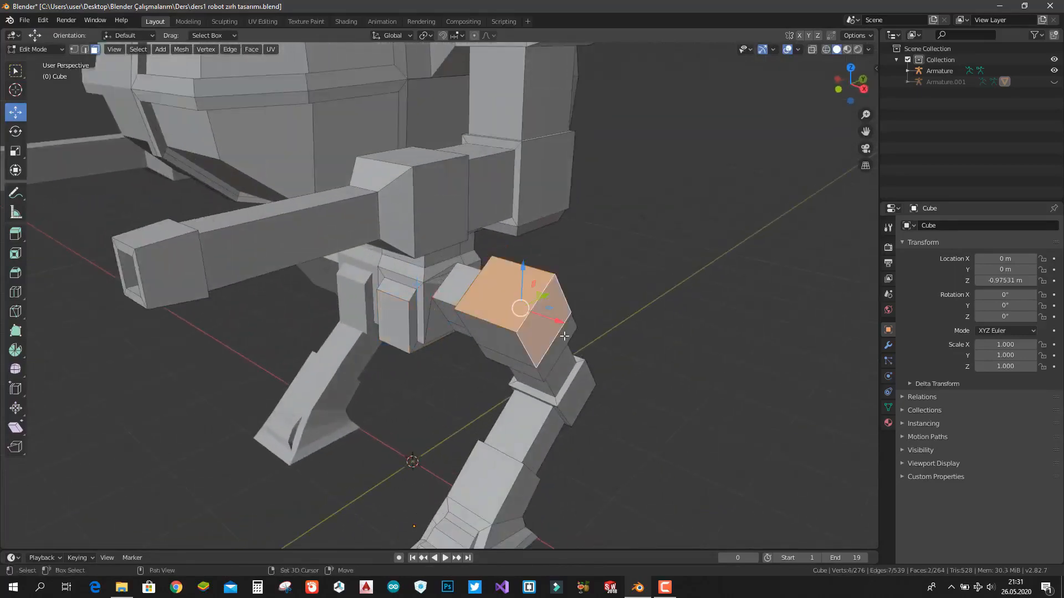
left_click(563, 340, "shift")
key("e")
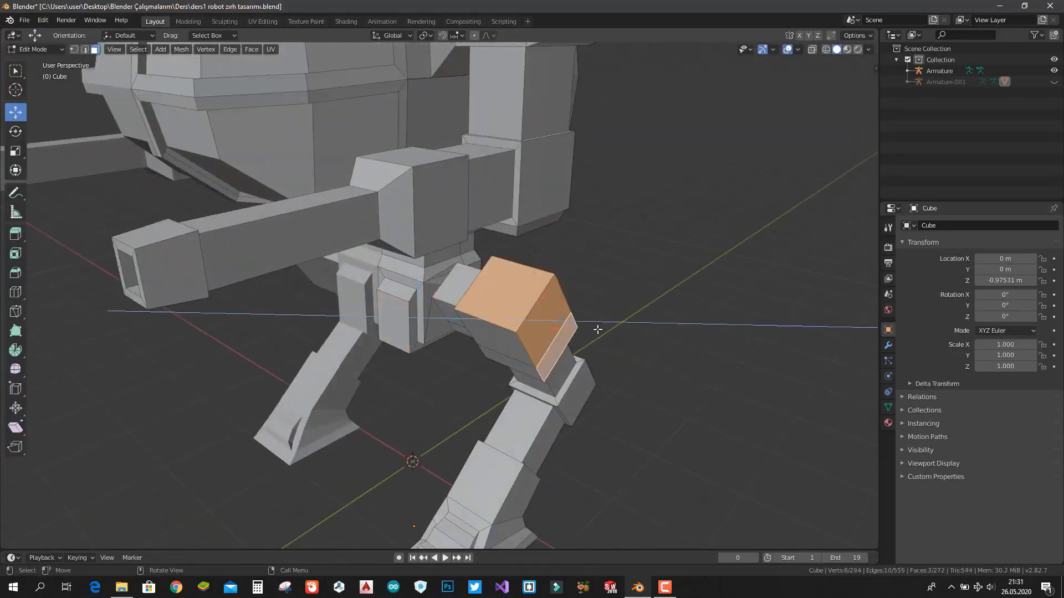
left_click(602, 323)
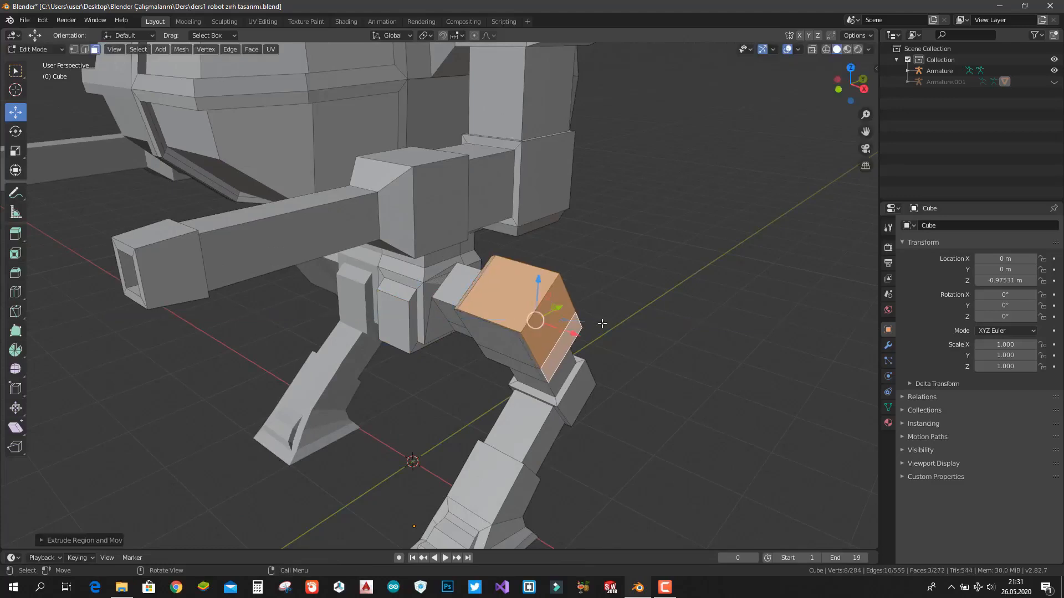
key("ctrl+z")
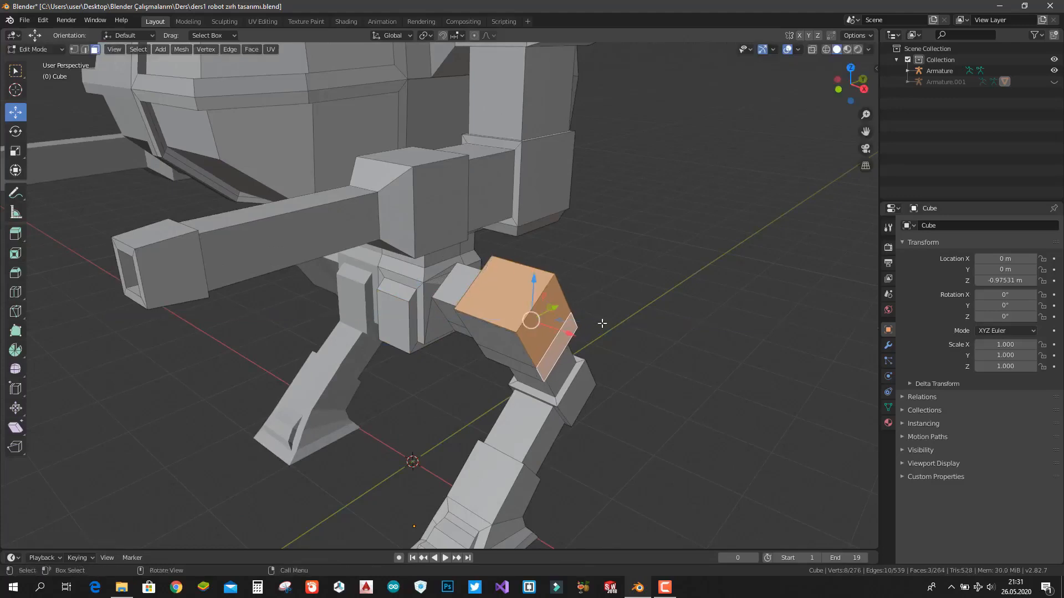
- Inset the selected hip block faces and extrude them outward slightly to form a raised armor plate
key("i")
left_click(594, 323)
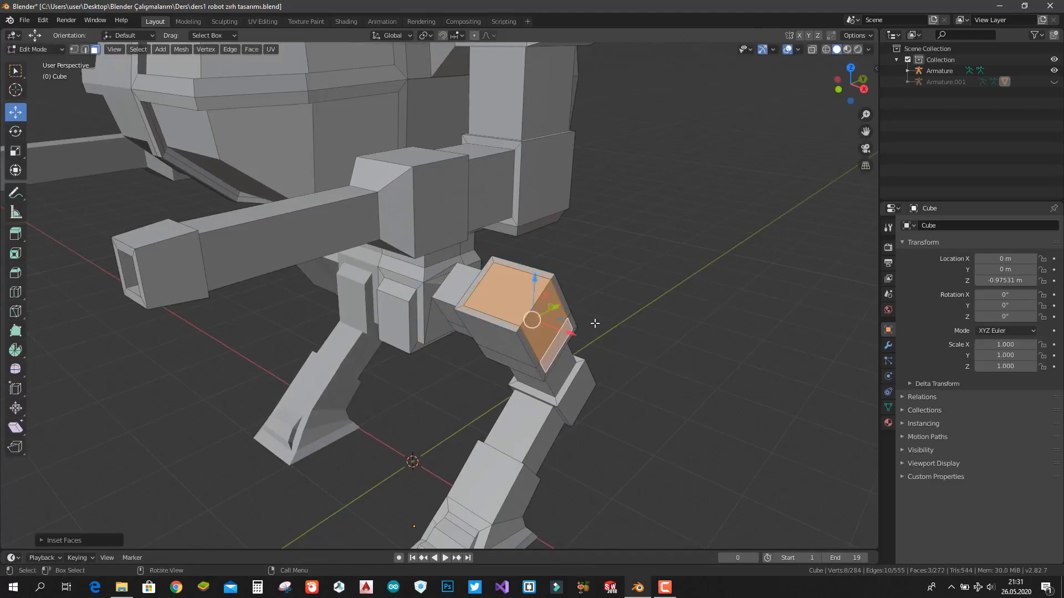
key("e")
left_click(605, 323)
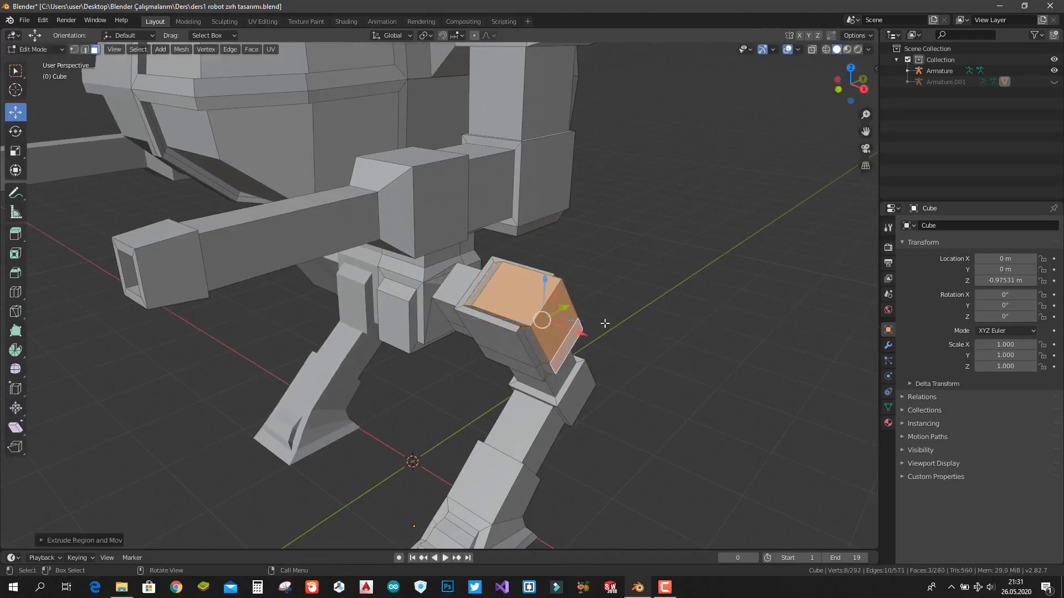
- Inset the top, slanted edge and outer side faces of the shoulder block, and extrude them outward about 0.025 m
key("KP_1")
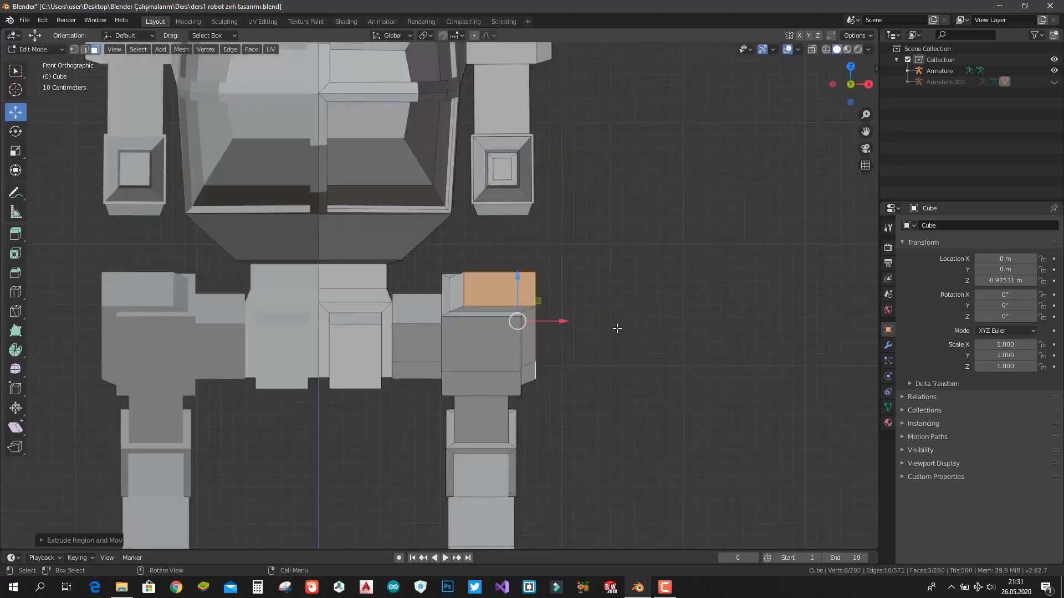
middle_click_drag(630, 313, 663, 274)
left_click(504, 115)
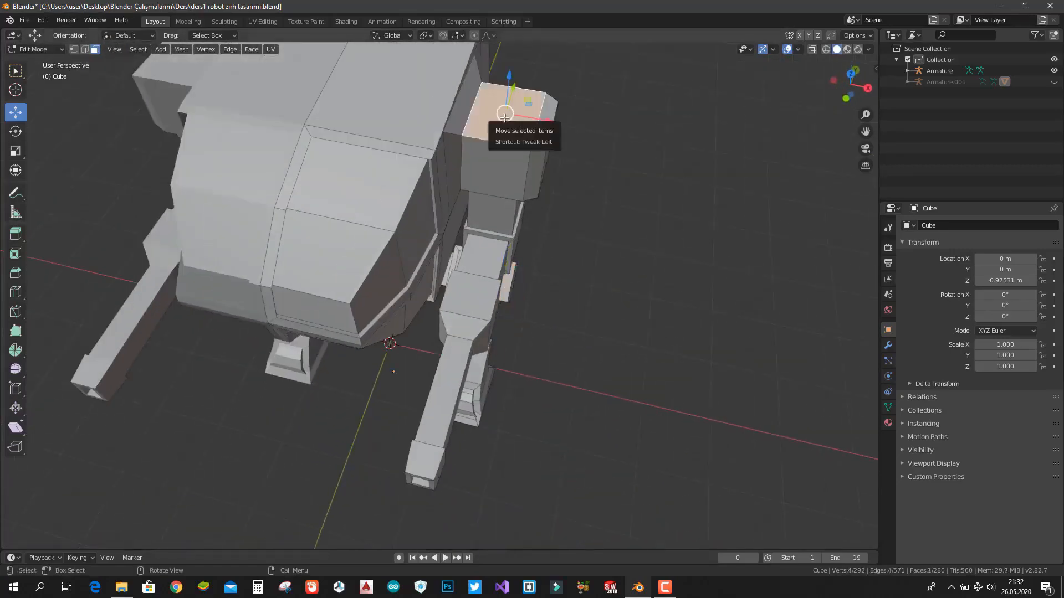
left_click(554, 122, "shift")
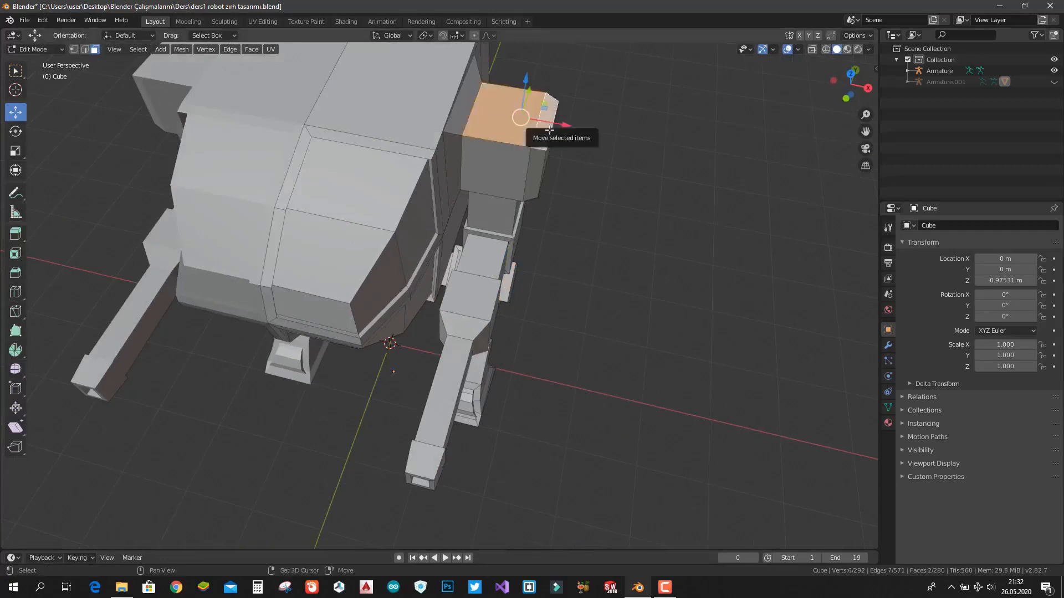
middle_click_drag(595, 157, 551, 142)
left_click(551, 142, "shift")
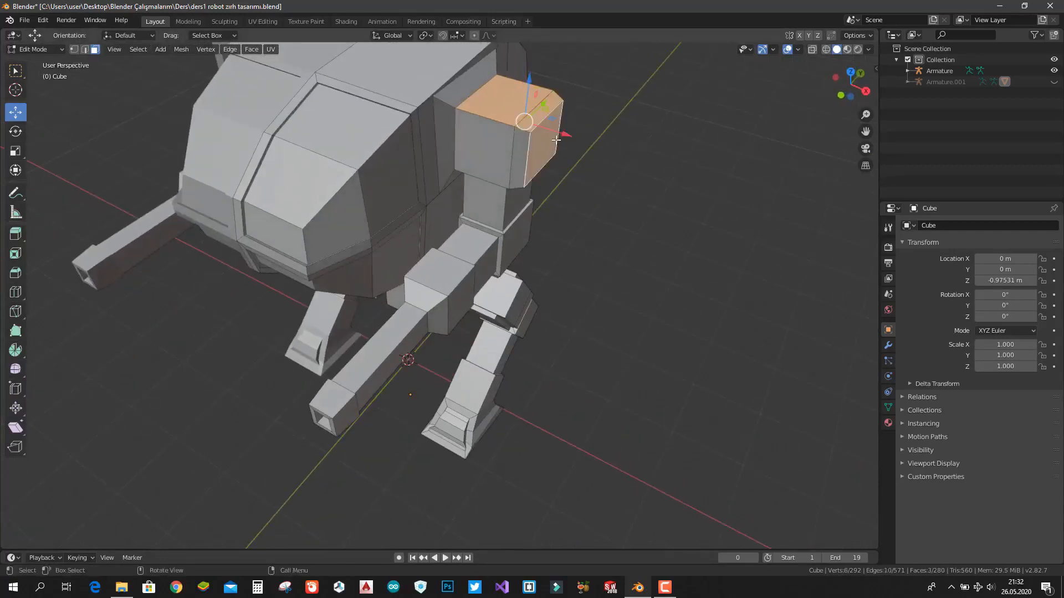
key("KP_1")
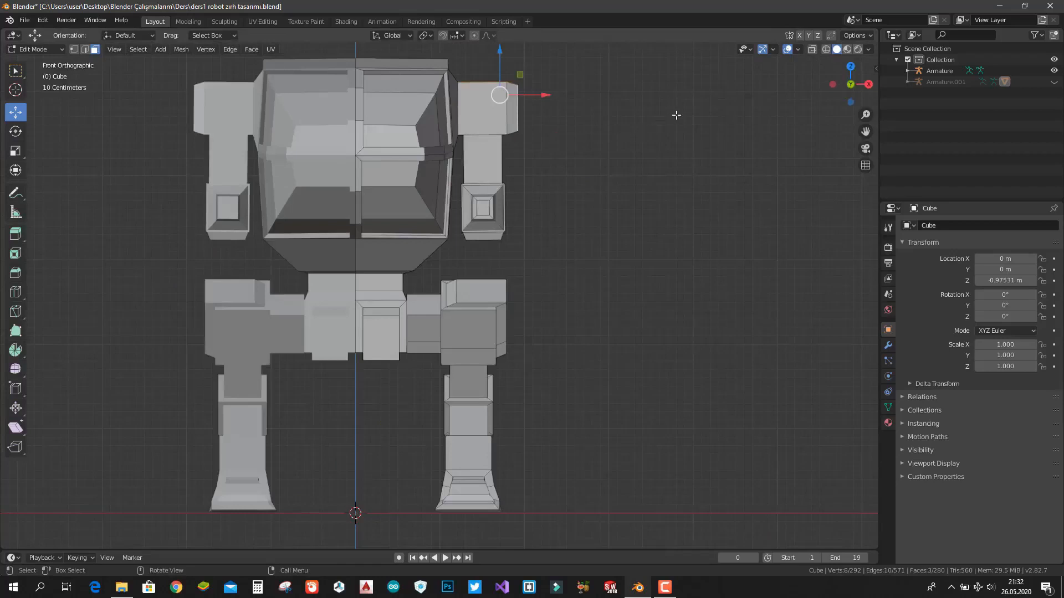
key("i")
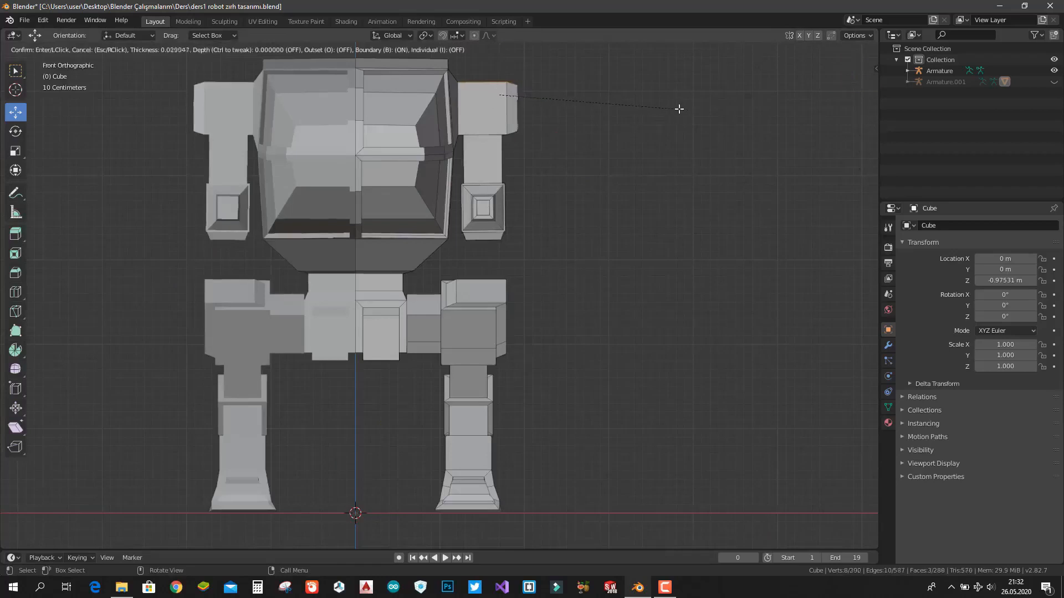
left_click(672, 108)
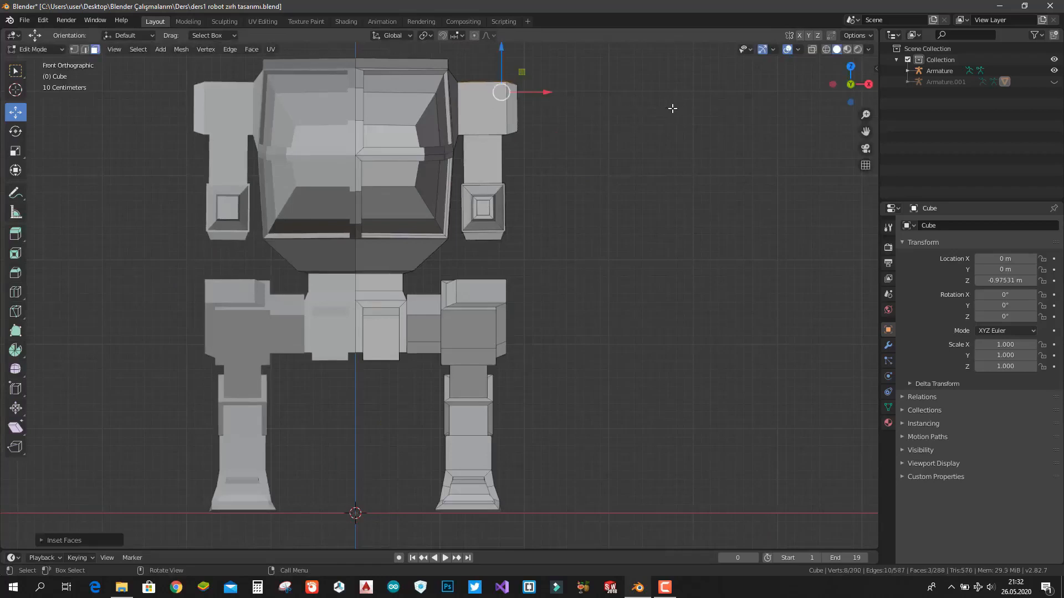
key("e")
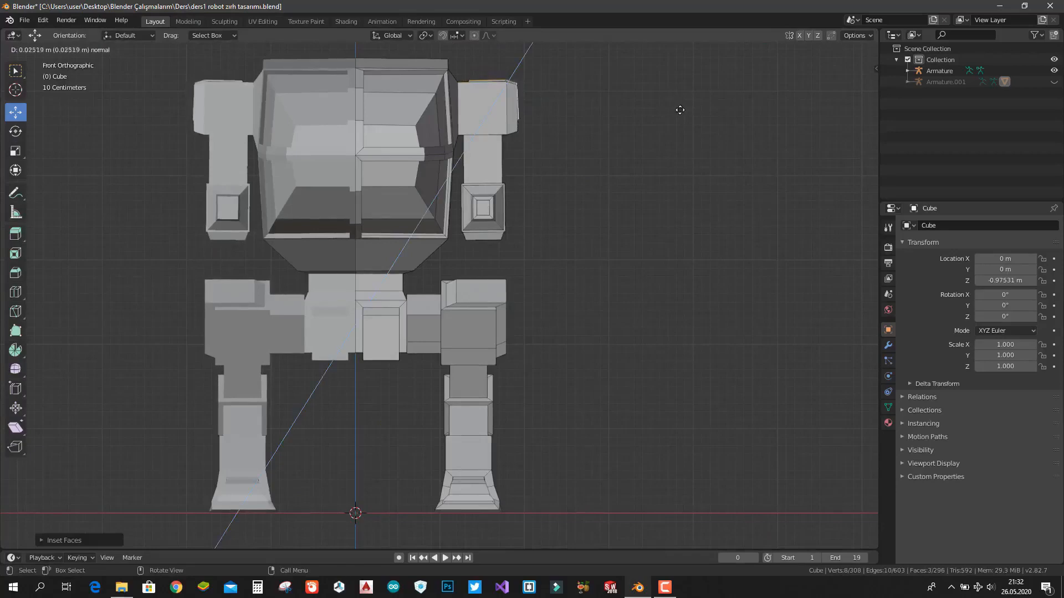
left_click(681, 108)
- Inset the two upper rear faces of the torso together and extrude them outward as a raised panel
middle_click_drag(683, 107, 551, 159)
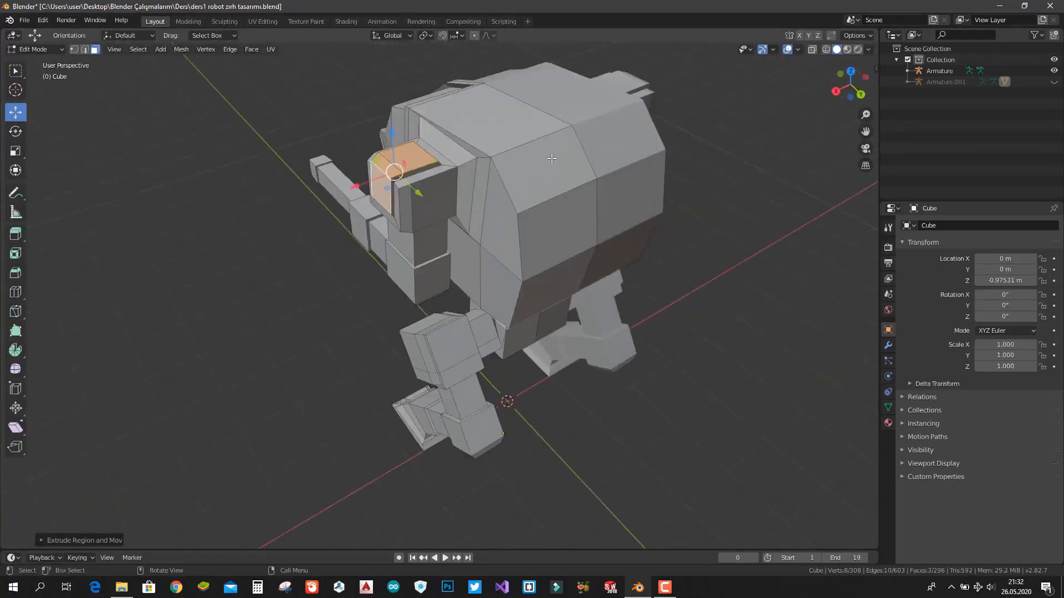
left_click(551, 158)
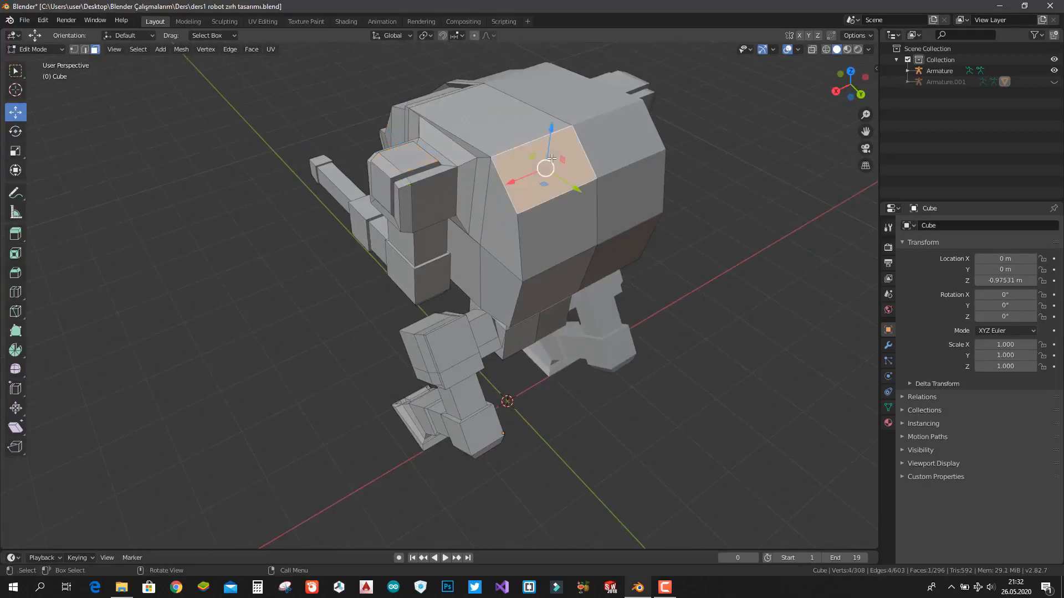
left_click(556, 222, "shift")
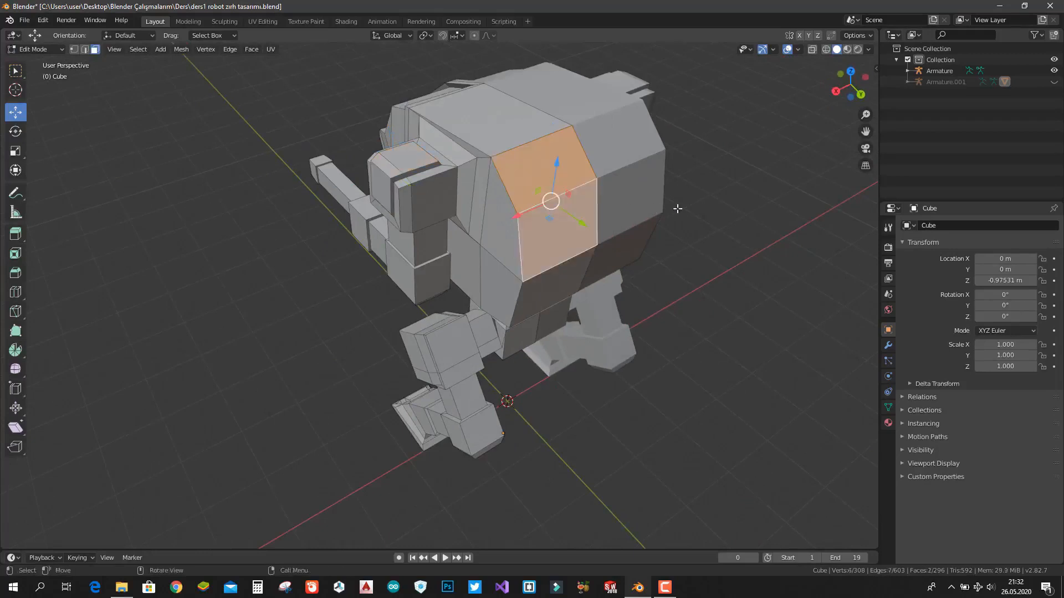
key("i")
left_click(745, 201)
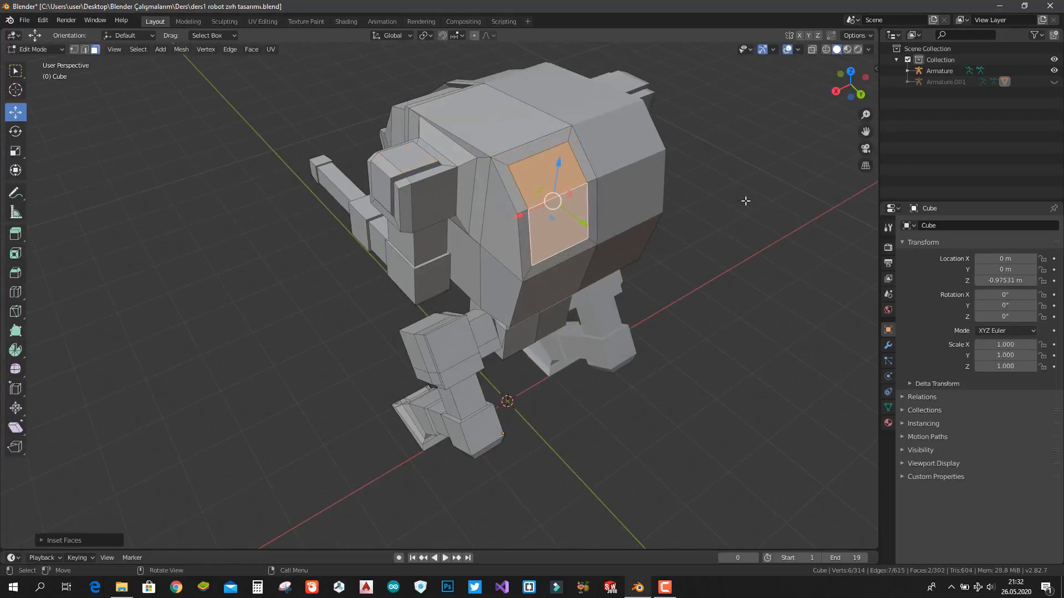
key("e")
left_click(756, 208)
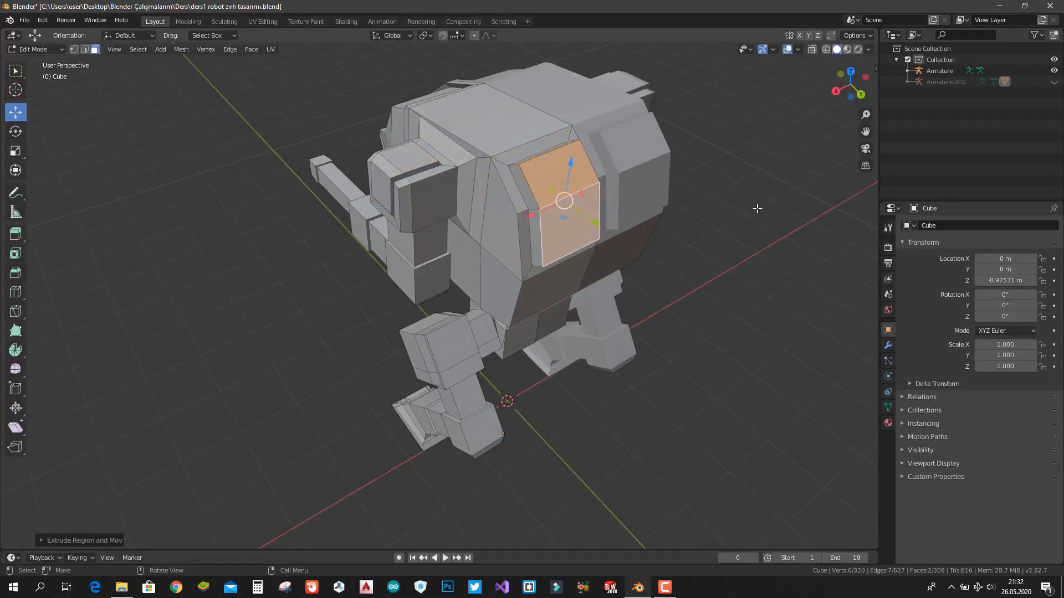
- Inset the raised rear torso panel again and extrude it outward to add a second tier
key("i")
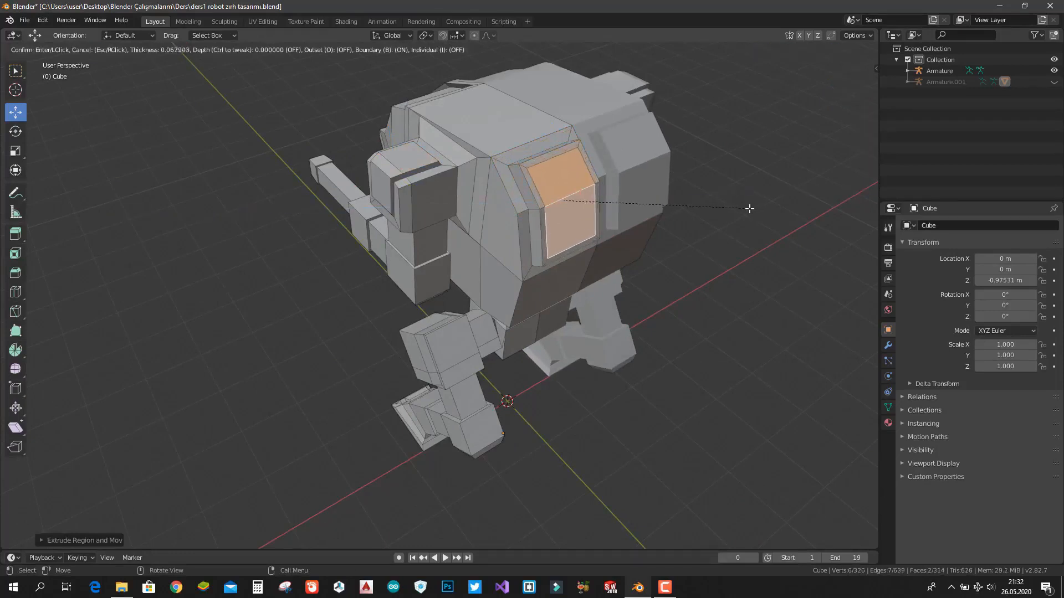
left_click(744, 208)
key("e")
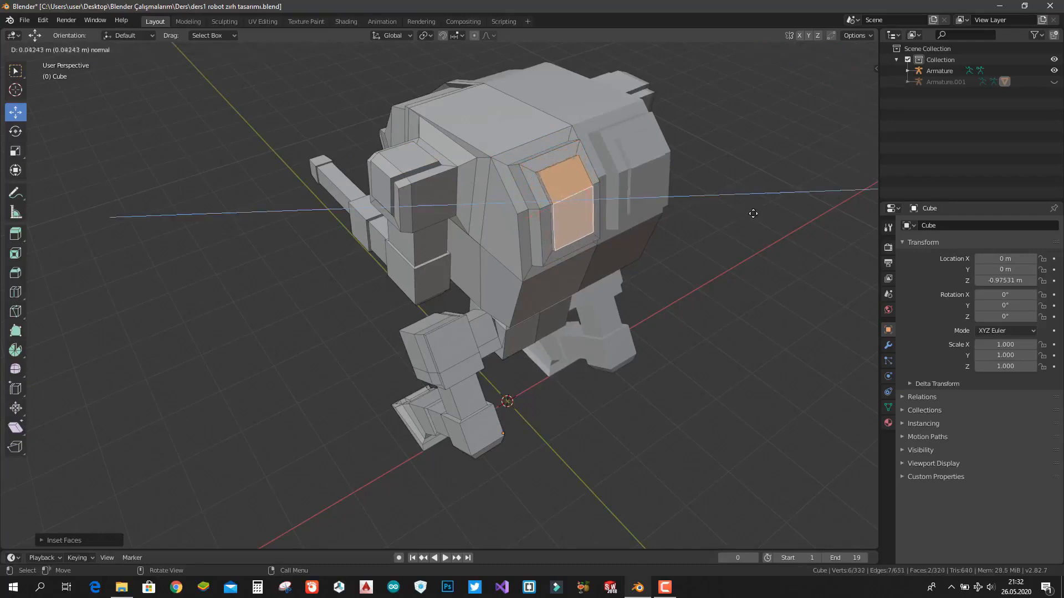
left_click(757, 216)
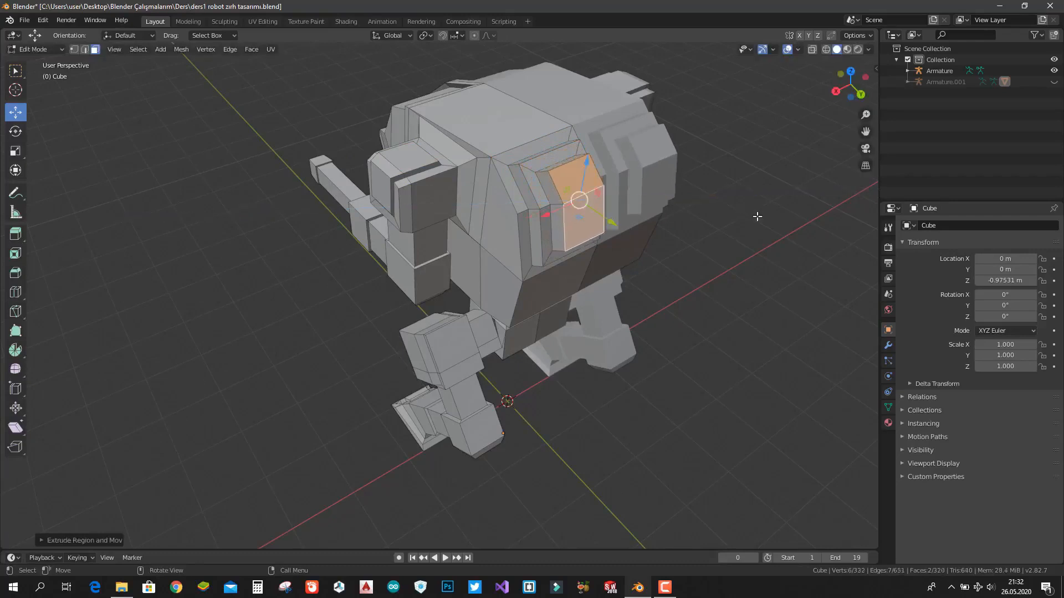
- Inset the outermost faces of the rear torso panel and extrude them inward to form a recess
key("i")
left_click(744, 216)
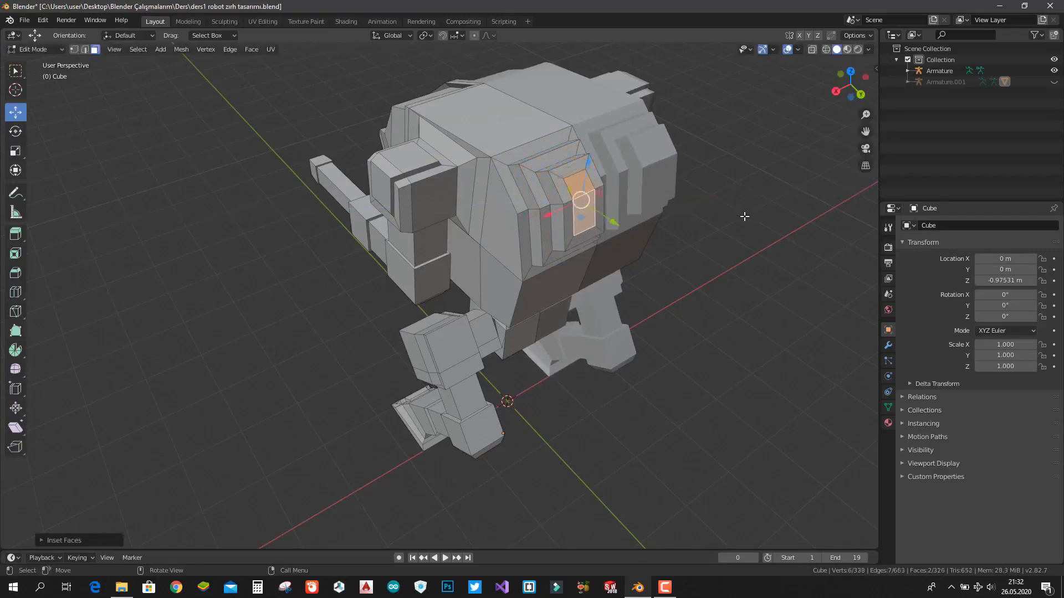
key("e")
left_click(719, 217)
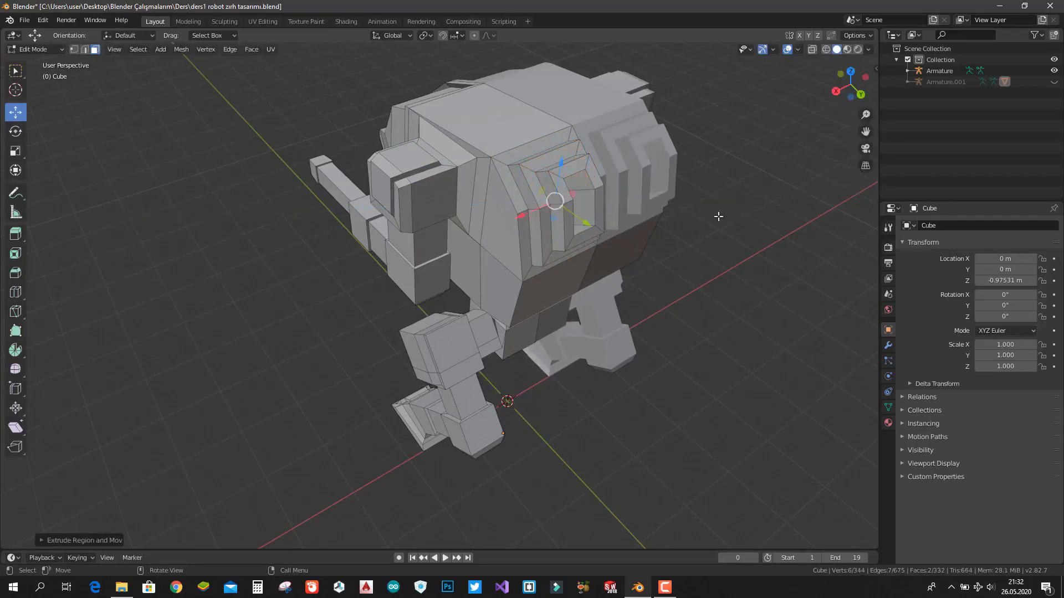
- Inset the middle rear face of the torso, below the tiered panel, and extrude it slightly outward as a raised panel
middle_click_drag(717, 218, 692, 166)
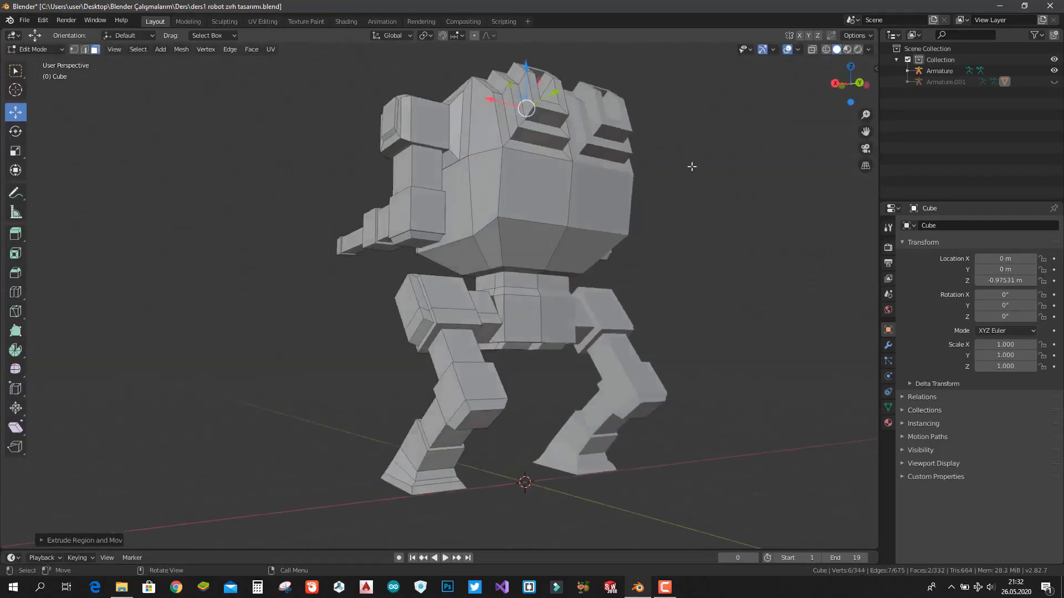
left_click(551, 189)
key("i")
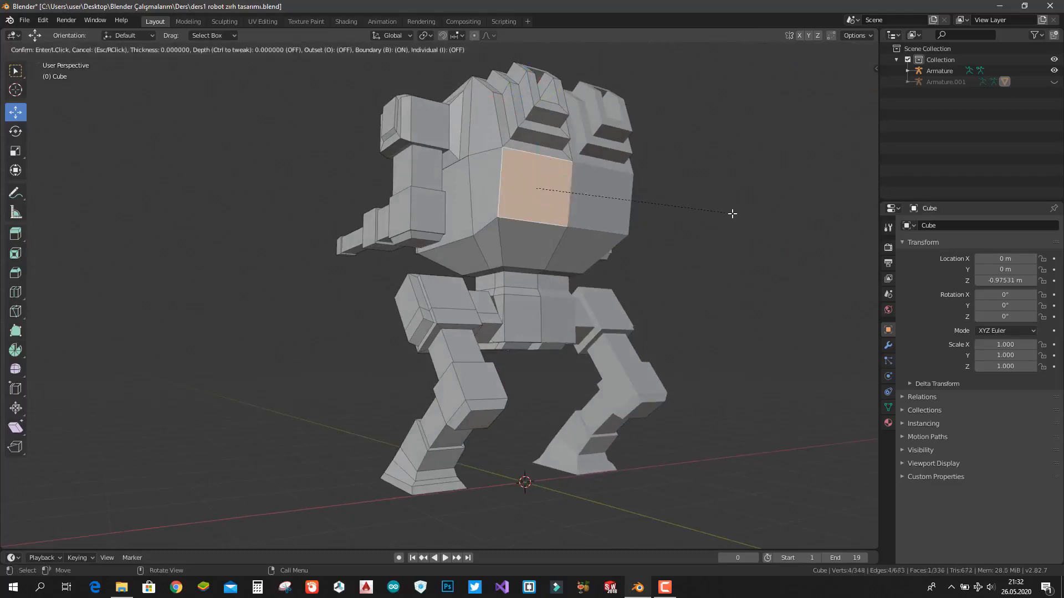
left_click(719, 219)
key("e")
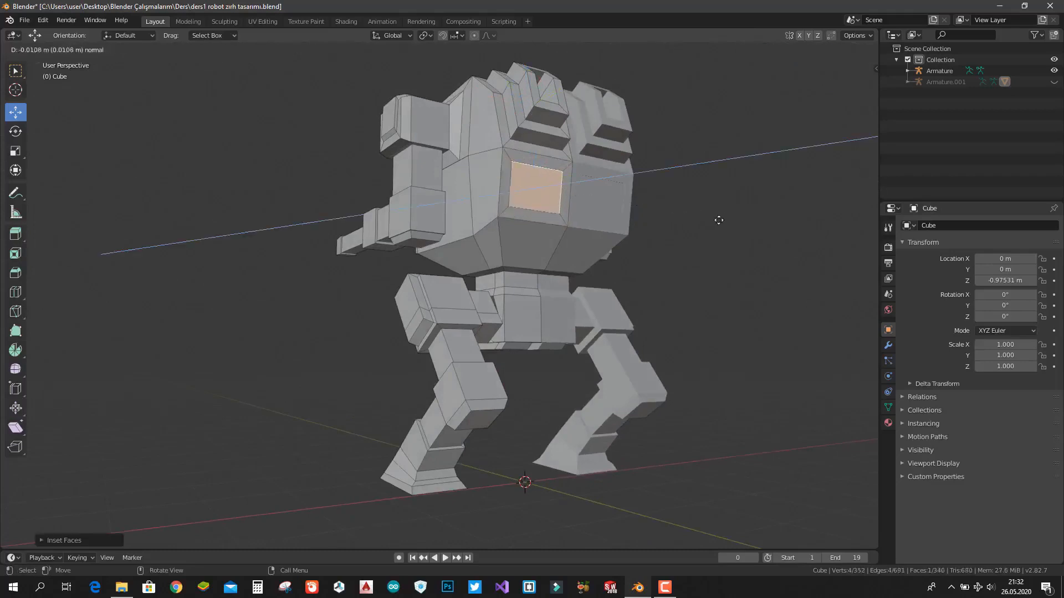
left_click(727, 230)
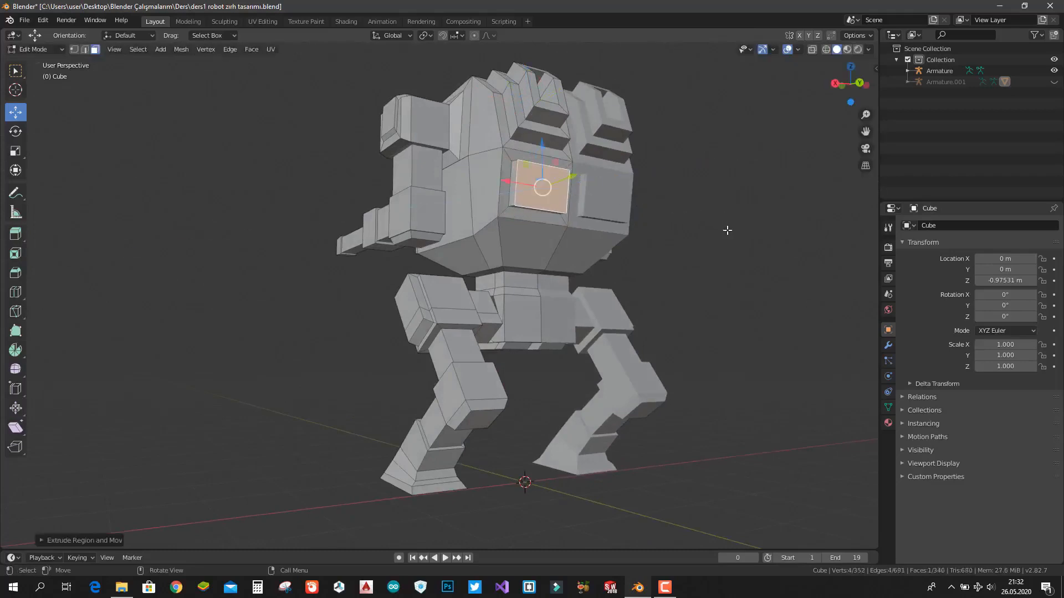
- Inset the middle rear panel's outer face again, extrude it outward as a second tier, and scale its end face down
key("i")
left_click(720, 230)
key("e")
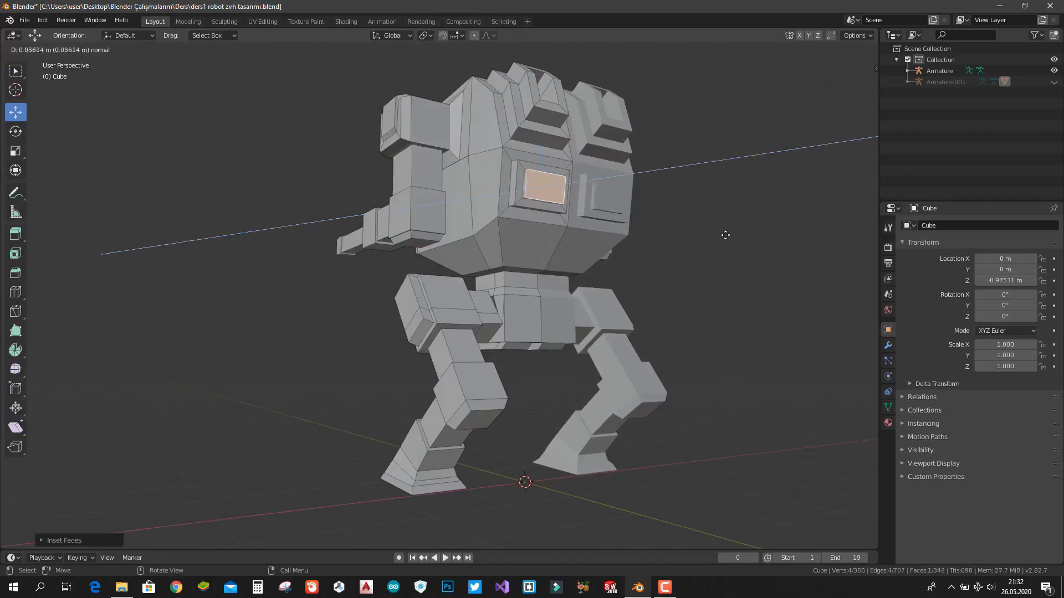
left_click(726, 235)
key("s")
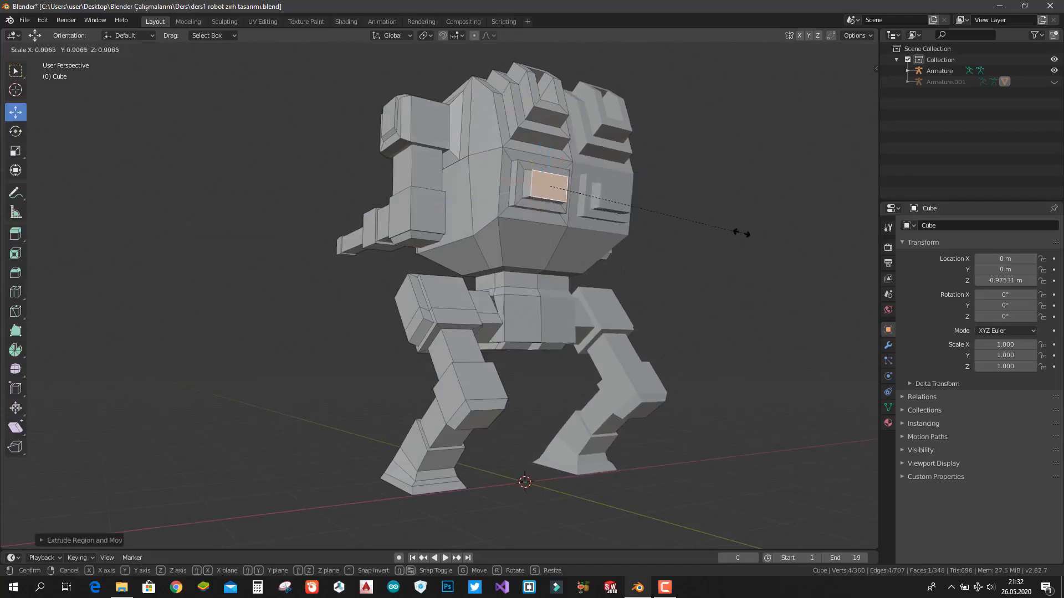
left_click(690, 225)
left_click(722, 181)
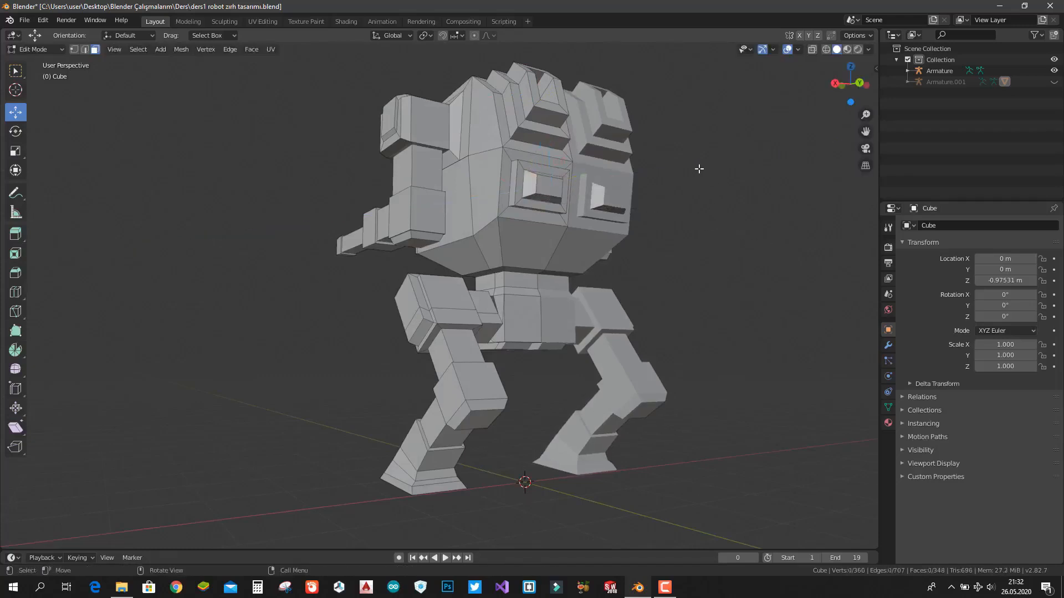
- Inset the torso's flat top face and extrude it slightly upward as a raised panel
middle_click_drag(698, 169, 542, 141)
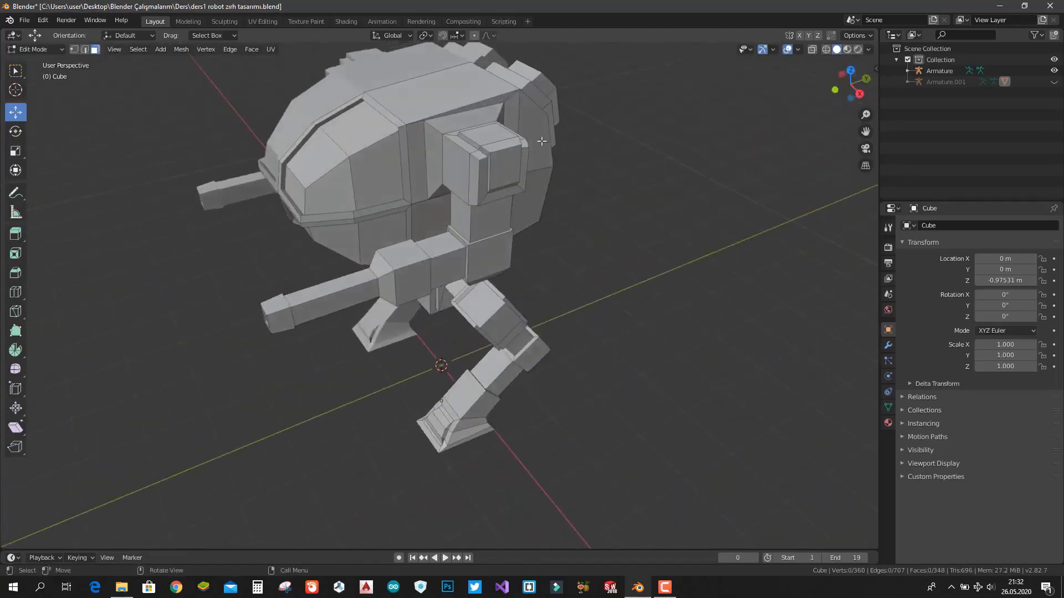
left_click(453, 96)
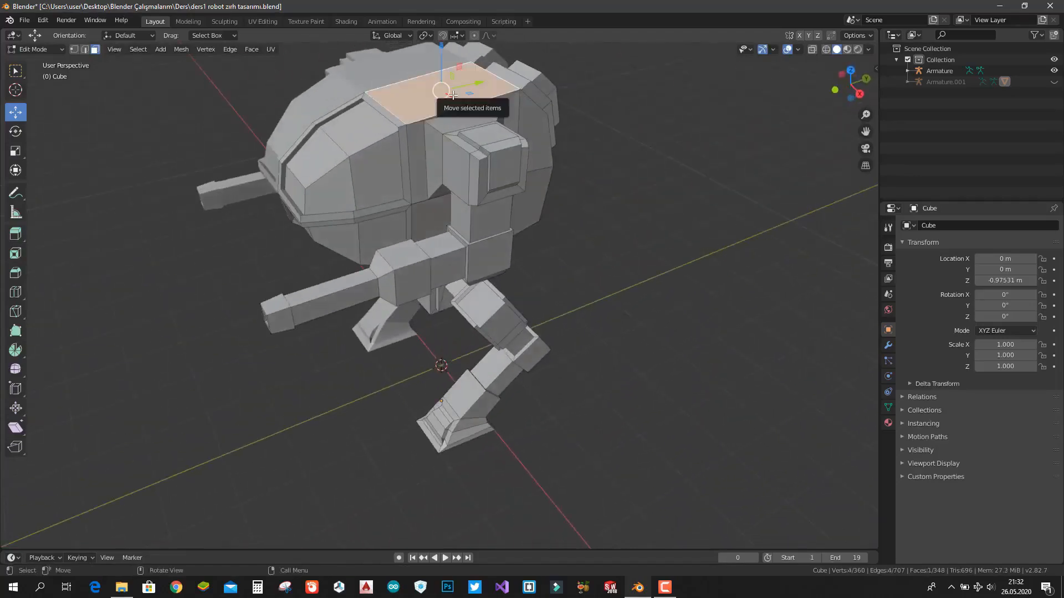
key("KP_1")
key("KP_3")
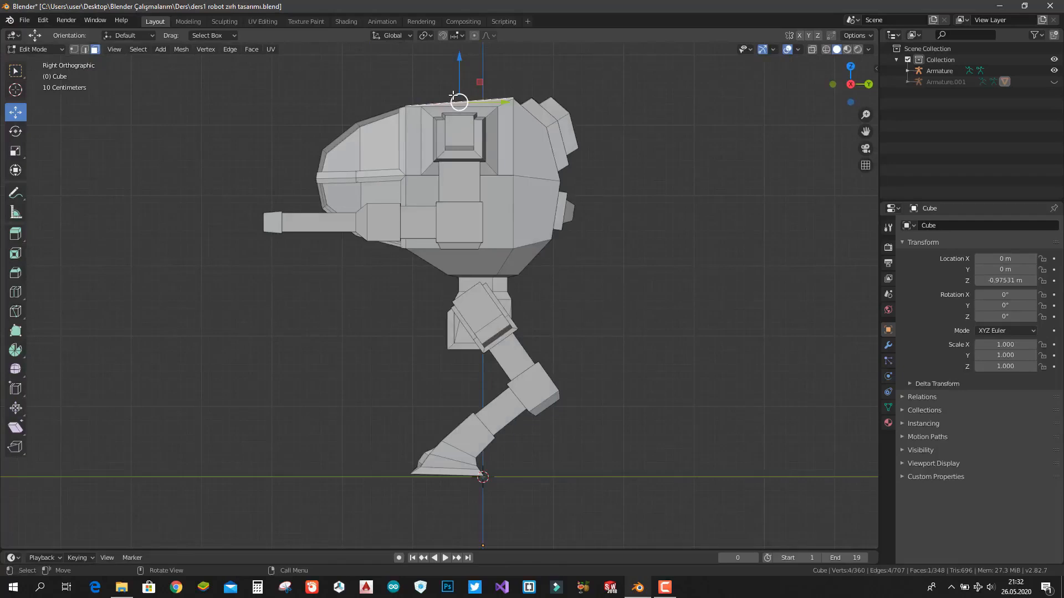
scroll(525, 83, "down", 1)
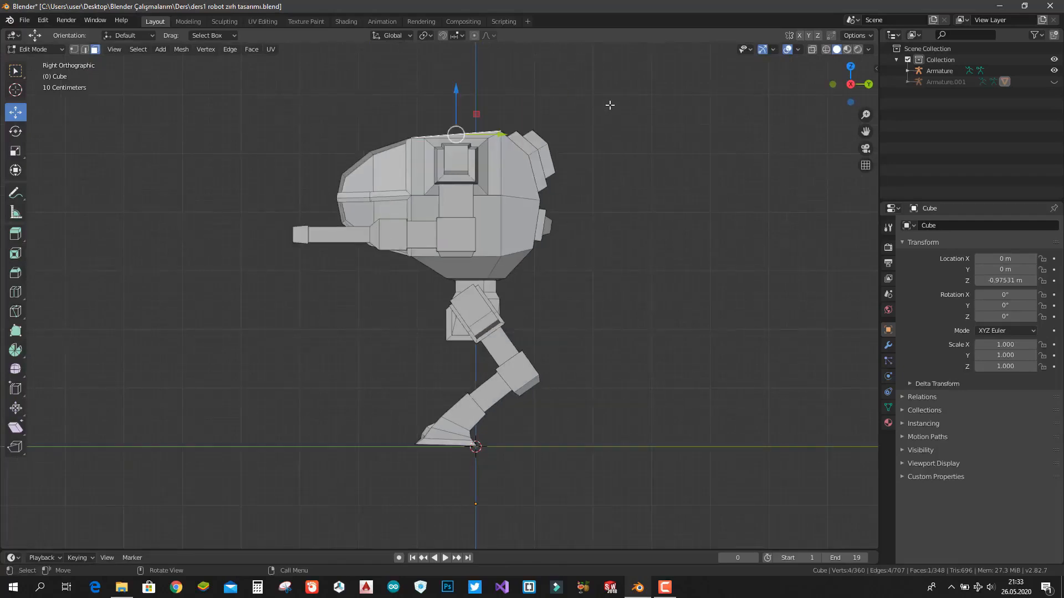
key("i")
left_click(592, 104)
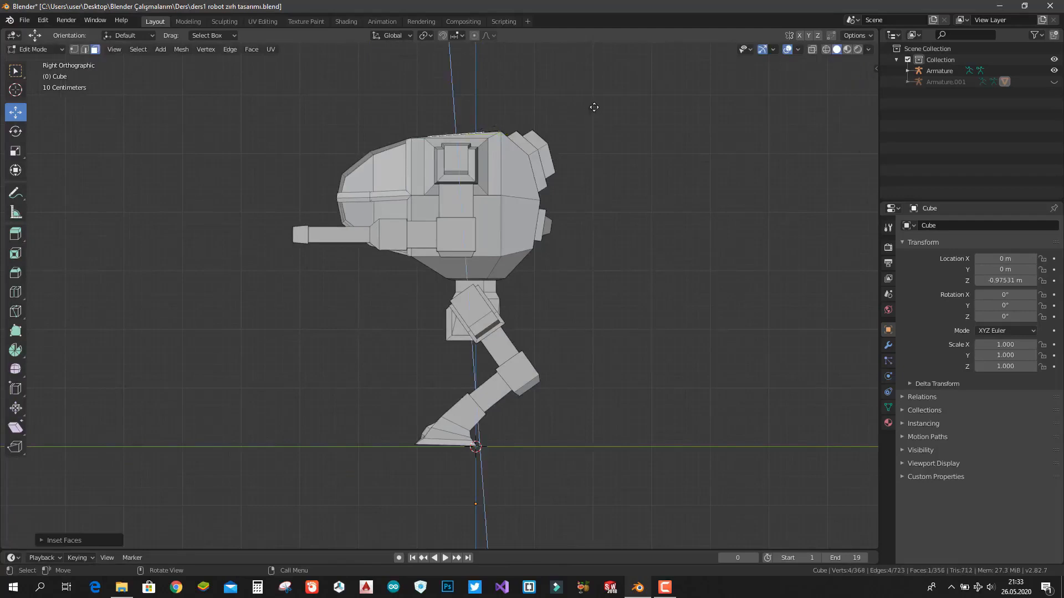
key("e")
left_click(593, 102)
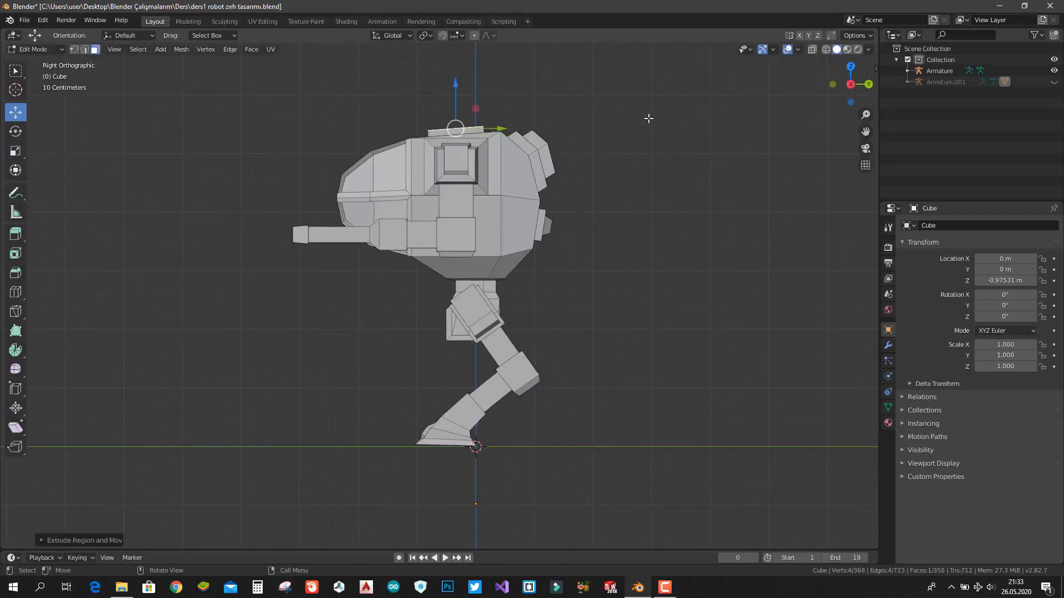
- Scale down the extruded face on top of the torso to taper the panel, and clear the selection
key("s")
left_click(615, 116)
key("KP_1")
key("alt+a")
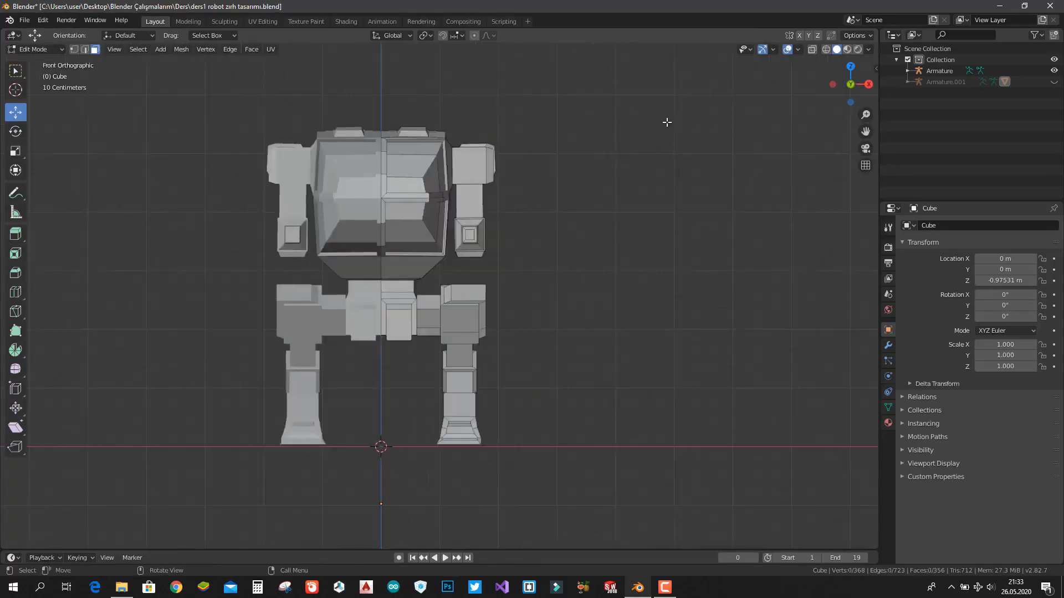
middle_click_drag(633, 109, 650, 168)
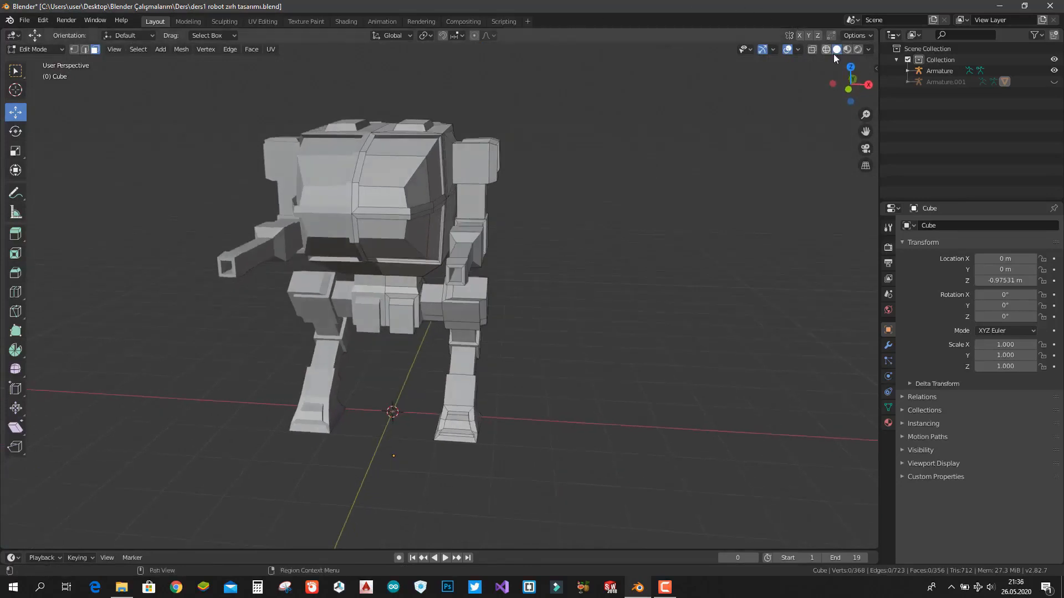
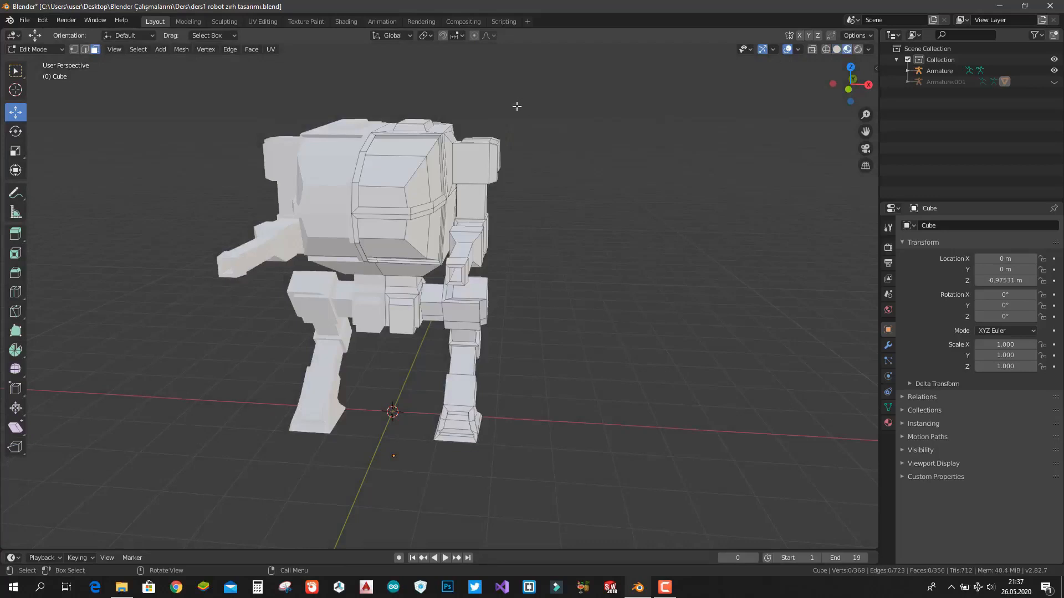
- Put the robot in Object Mode, switch to the Shading workspace, and enlarge the 3D viewport for viewing the robot
key("Tab")
middle_click_drag(597, 188, 599, 237)
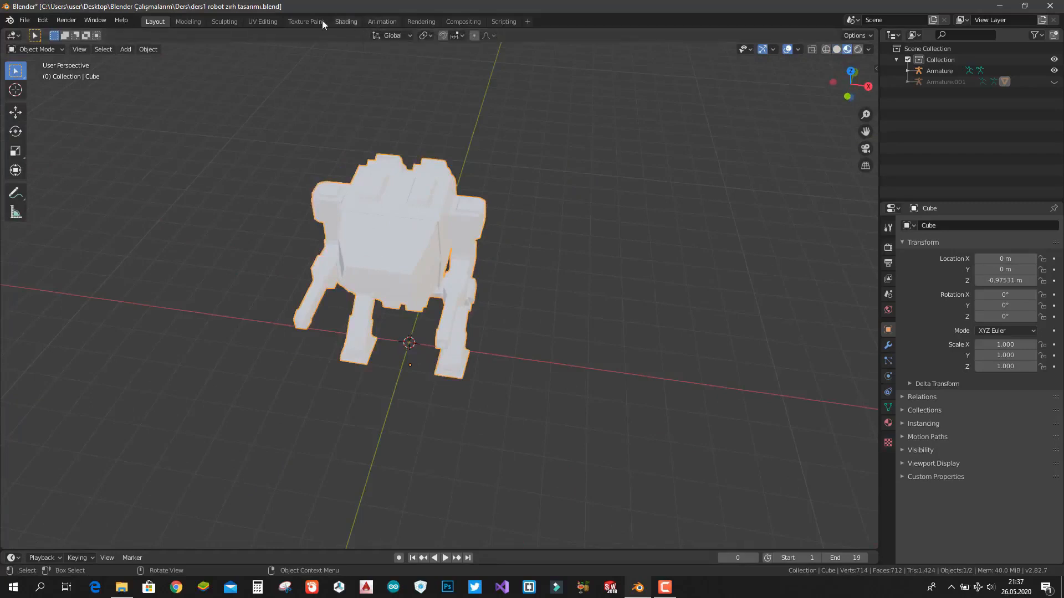
left_click(352, 21)
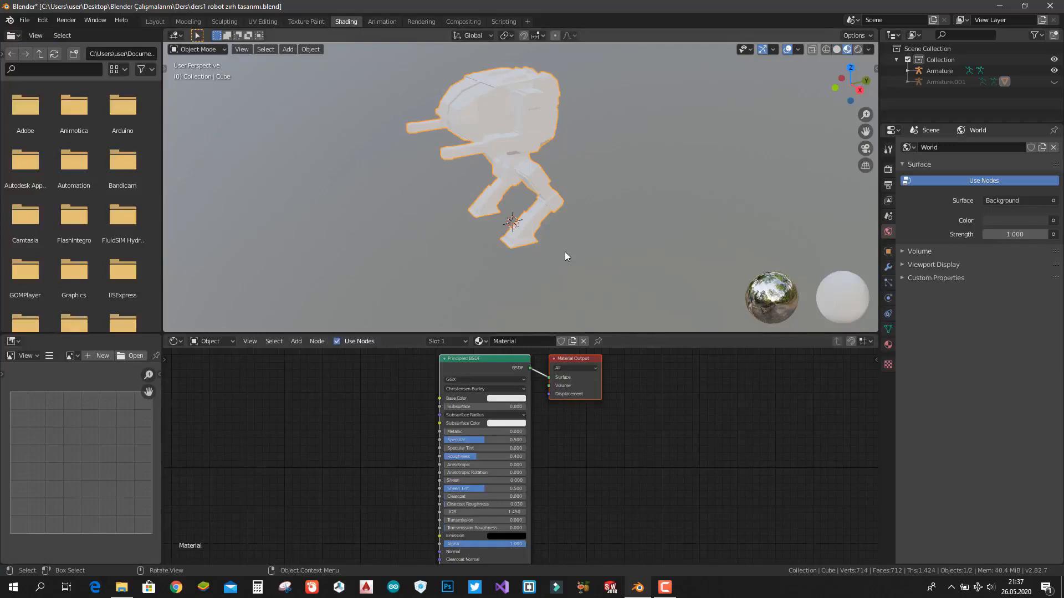
scroll(565, 256, "up", 2)
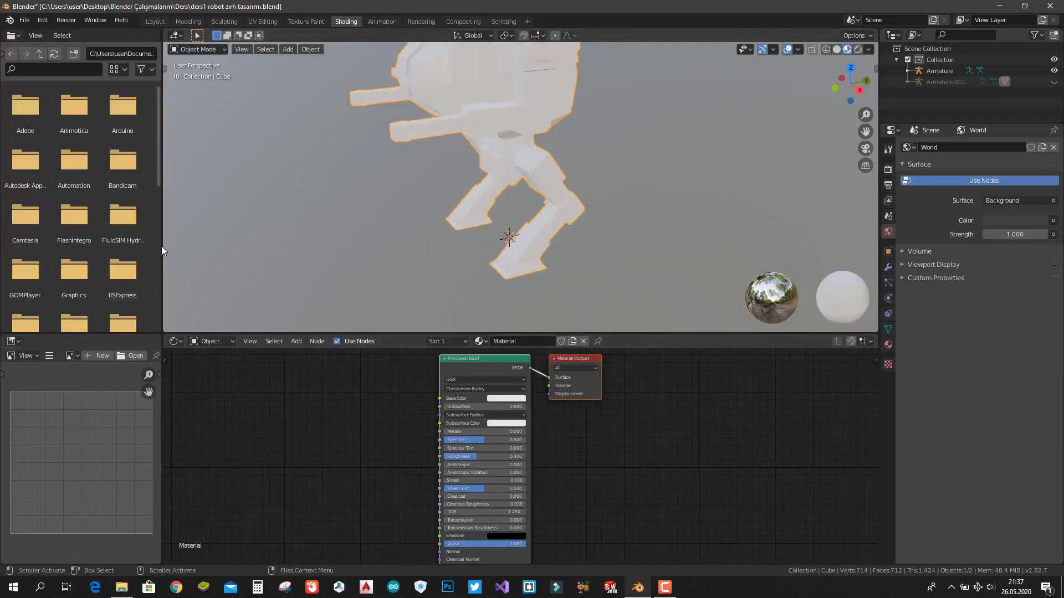
left_click_drag(163, 251, 124, 251)
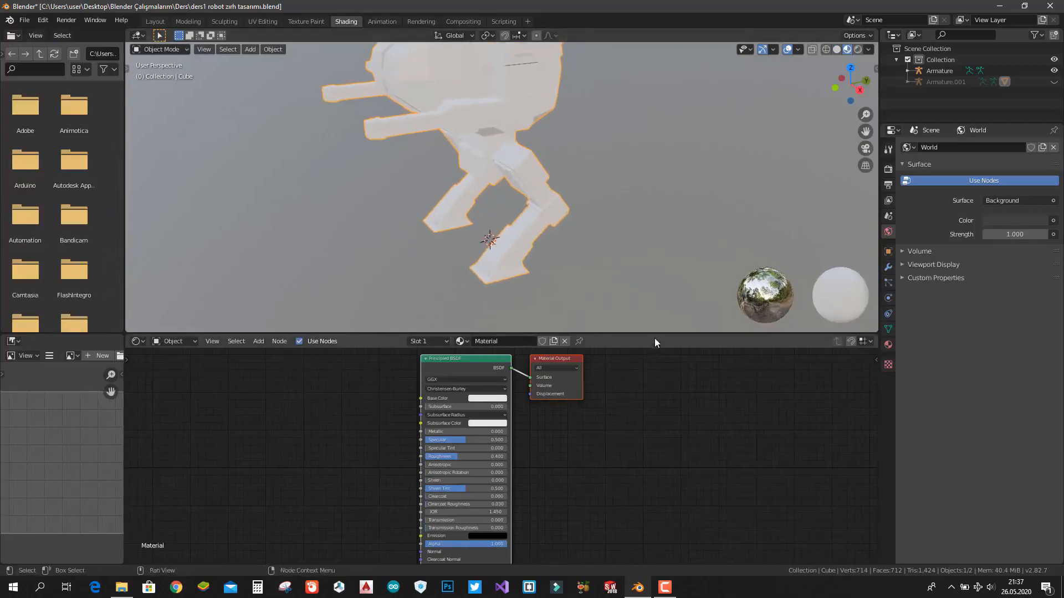
left_click_drag(655, 331, 655, 370)
middle_click_drag(587, 260, 567, 258)
scroll(624, 203, "down", 2)
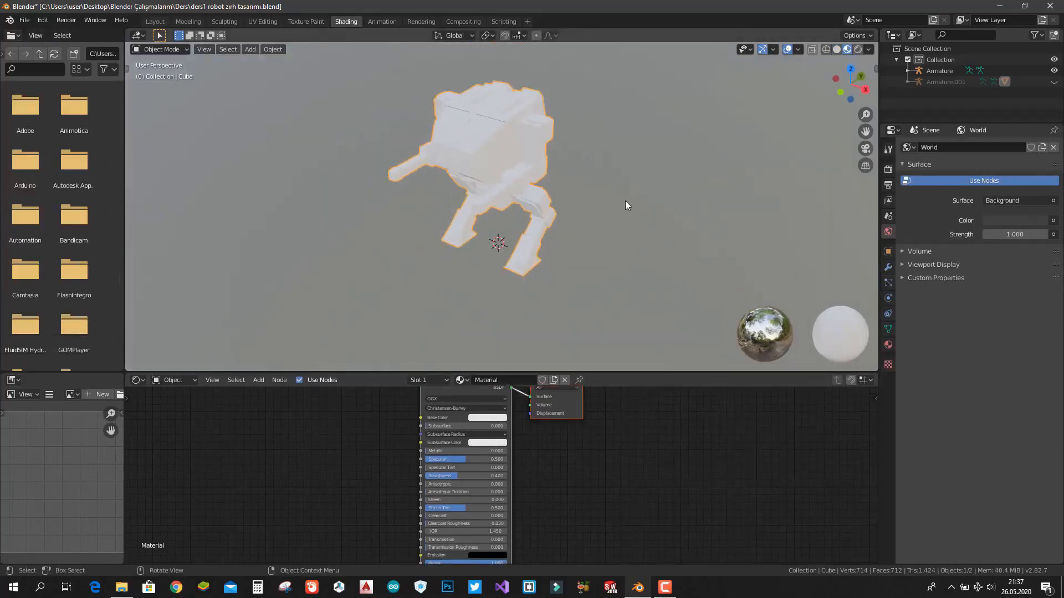
scroll(633, 152, "up", 1)
middle_click_drag(634, 152, 610, 202)
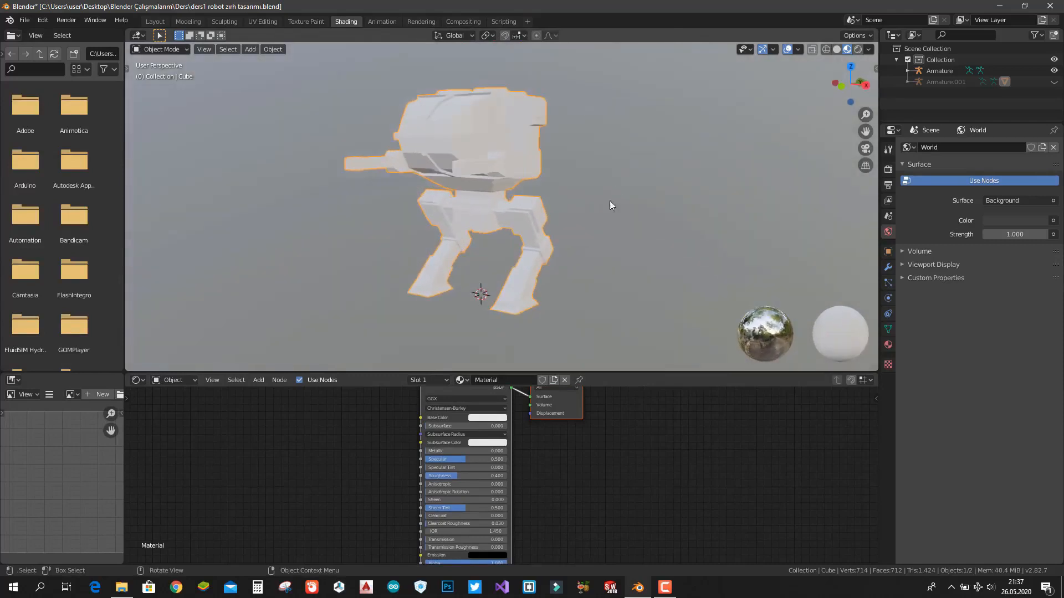
- Select the robot's frame, arm and lower-leg faces in Edit Mode and create a new material in the first slot
key("Tab")
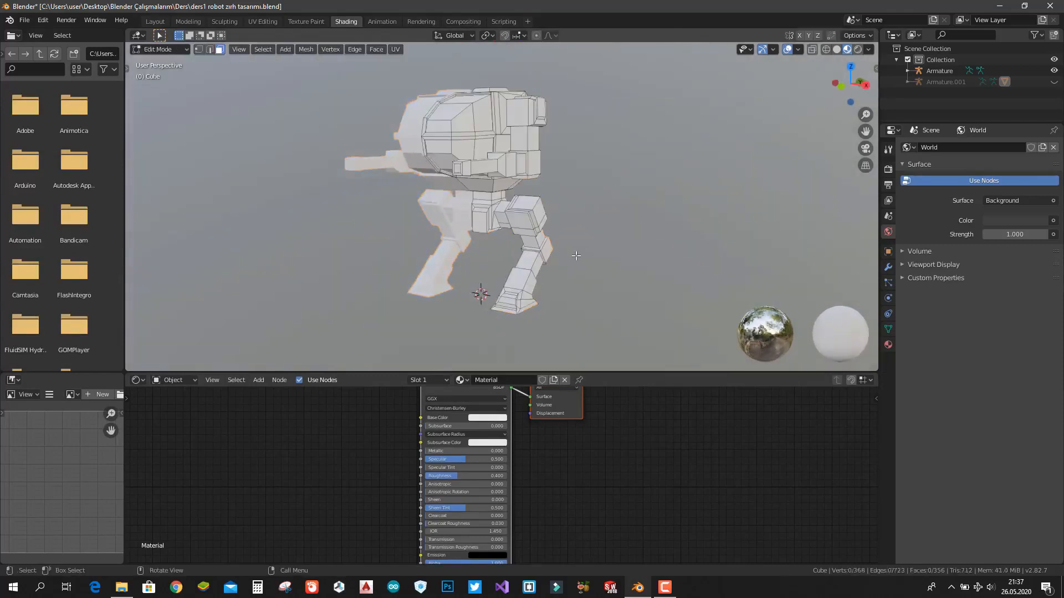
middle_click_drag(568, 252, 512, 249)
left_click(513, 249)
middle_click_drag(656, 217, 655, 268)
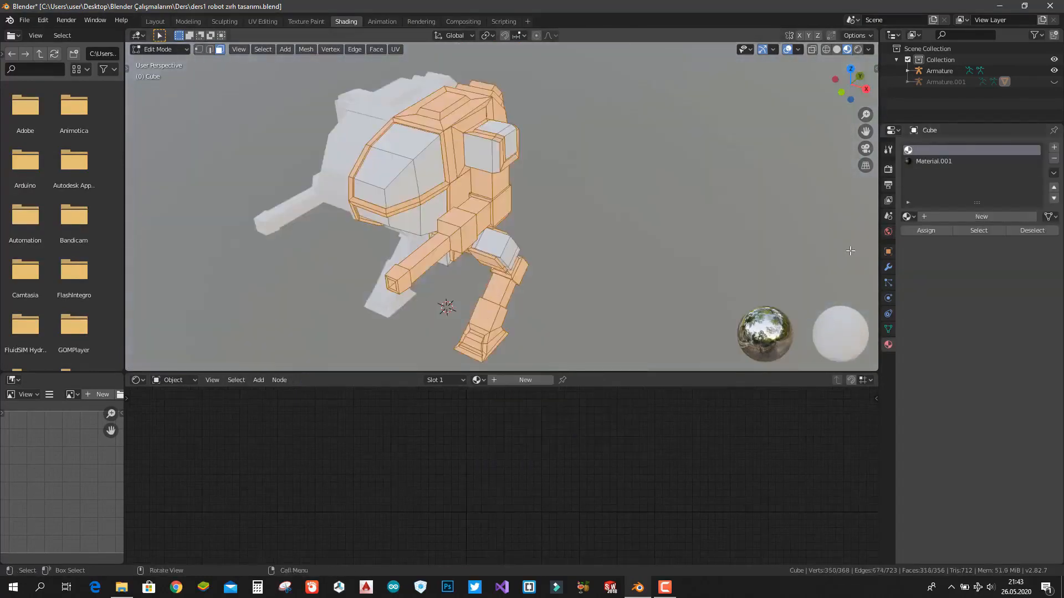
left_click(521, 381)
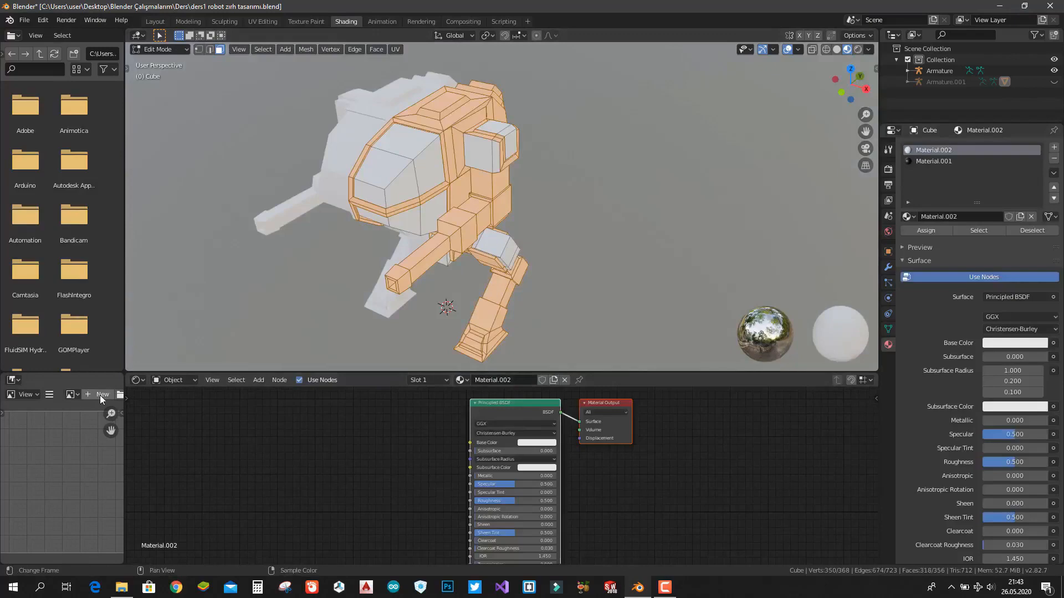
- Add the MetalStainlessSteel flat image from the Texture folder as a texture node and connect its Color output to Base Color
left_click(120, 395)
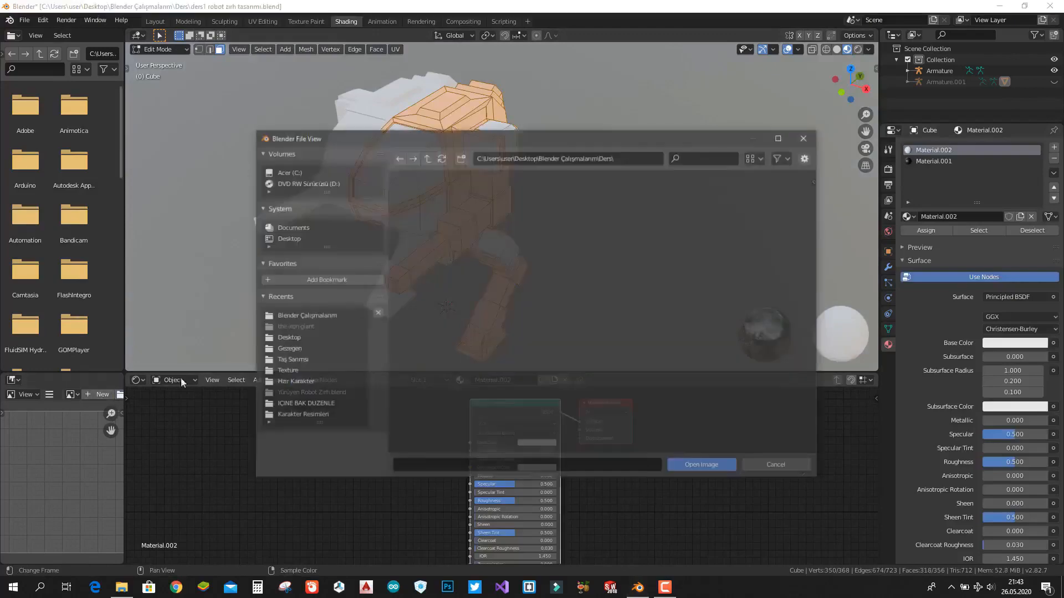
left_click(286, 371)
scroll(746, 377, "down", 5)
left_click_drag(746, 377, 233, 496)
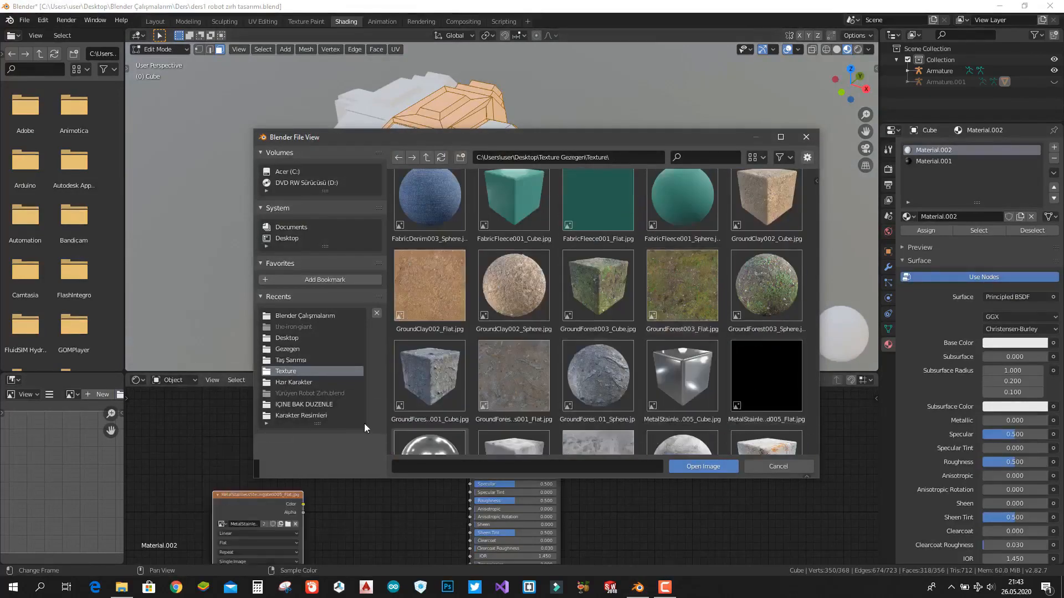
left_click(807, 137)
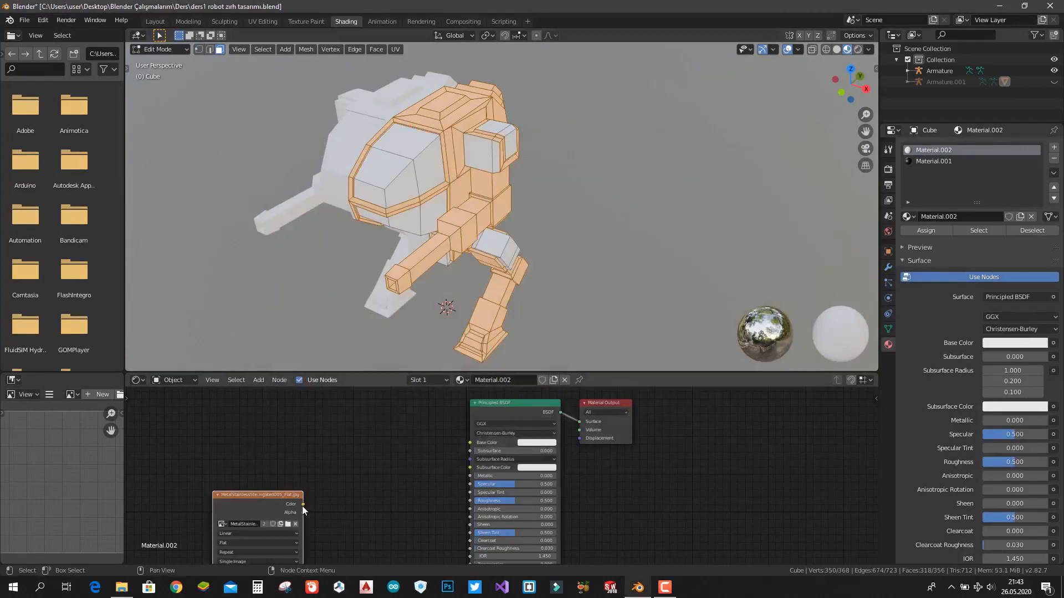
left_click_drag(303, 506, 471, 443)
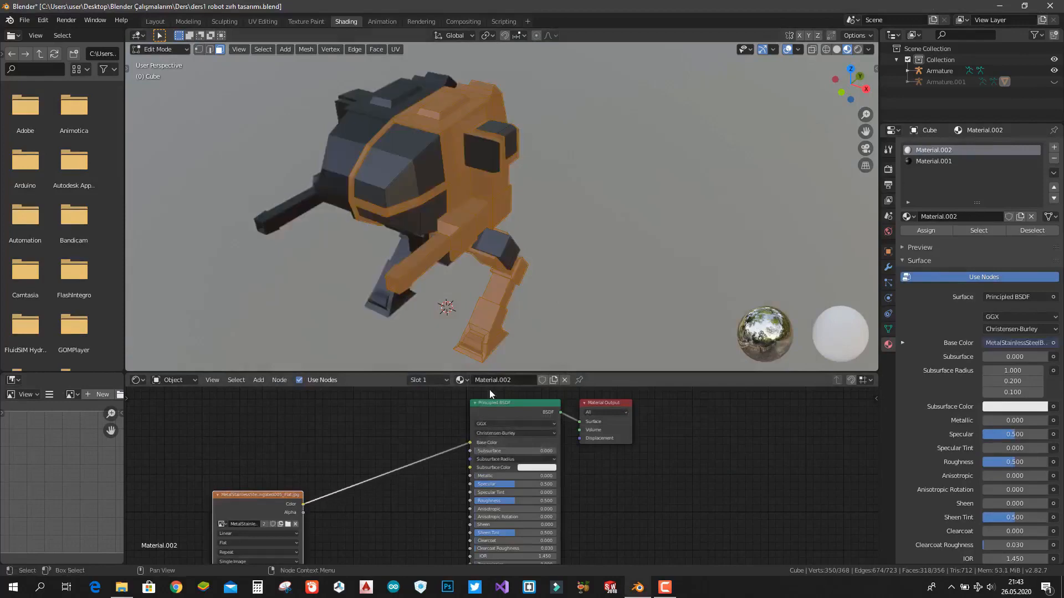
left_click(612, 185)
middle_click_drag(632, 171, 260, 169)
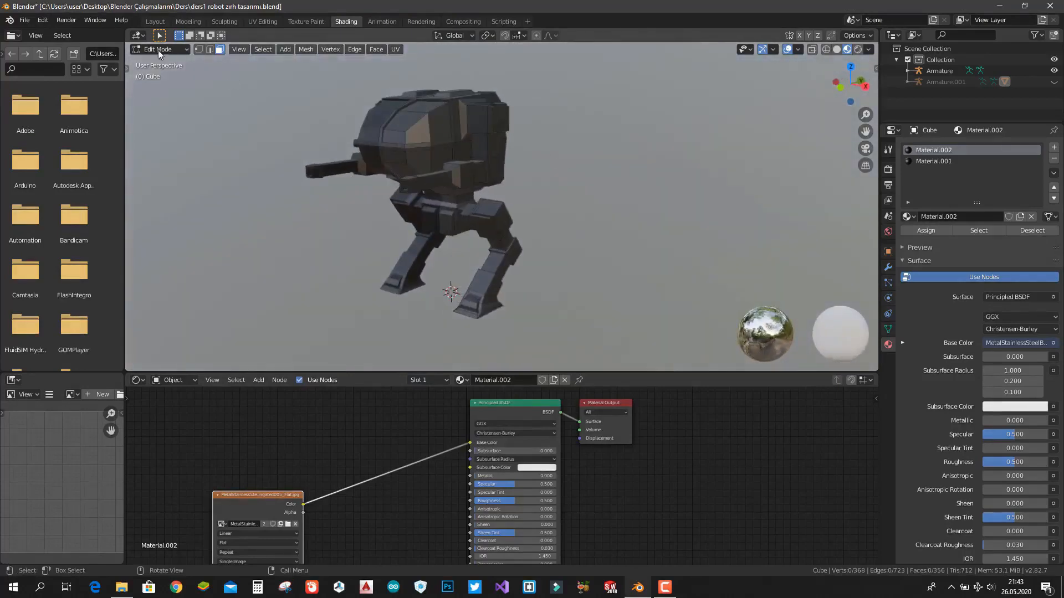
- Return to the Layout workspace and unhide Armature.001
left_click(156, 21)
mouse_move(451, 141)
middle_mouse_down()
mouse_move(366, 104)
mouse_move(403, 118)
middle_mouse_up()
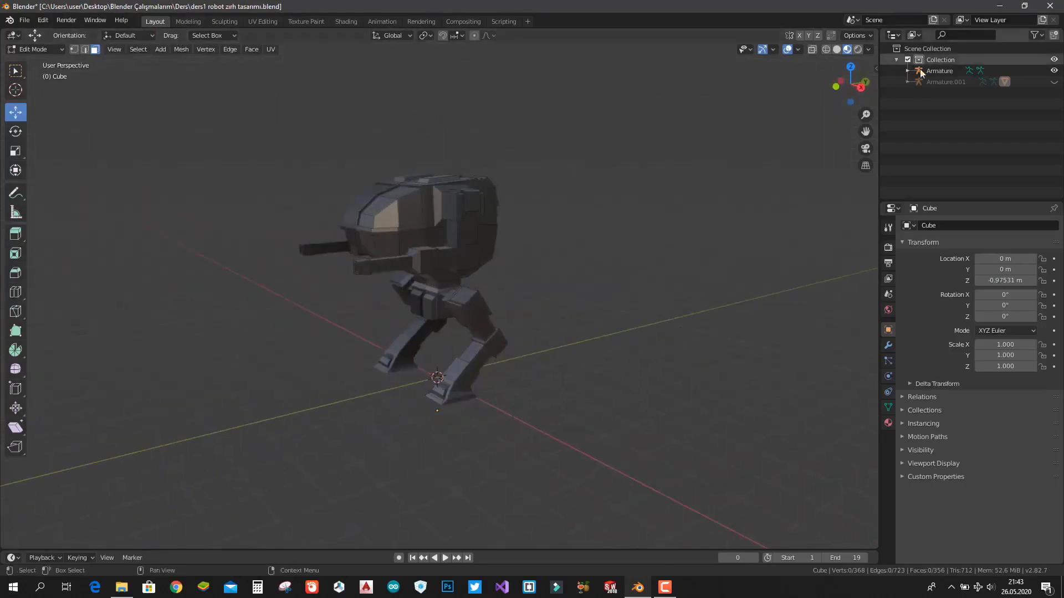
left_click(1053, 81)
middle_click_drag(816, 162, 835, 211)
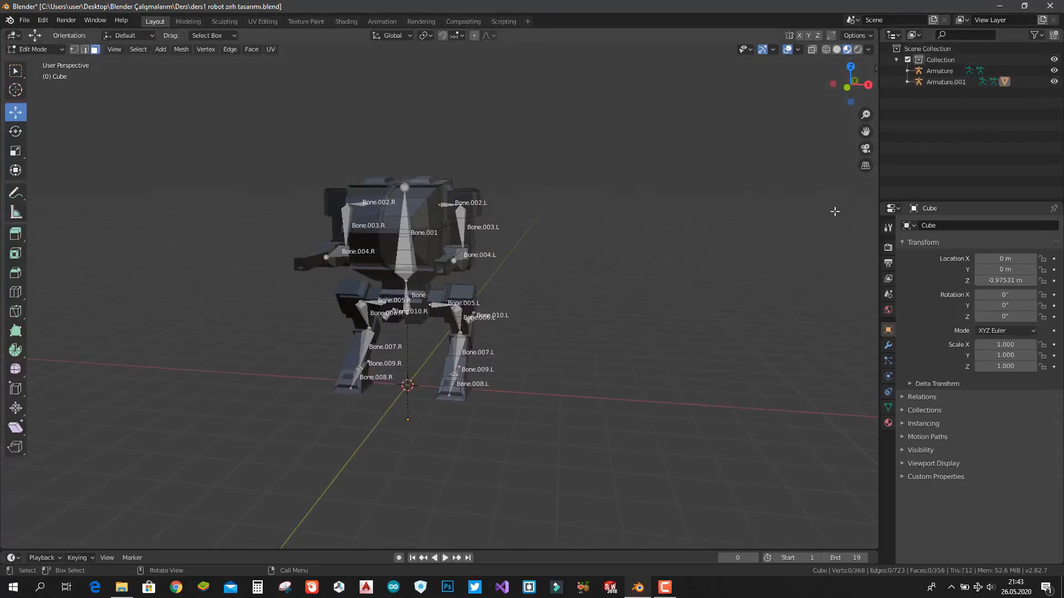
- Leave Edit Mode on the robot mesh, select Armature.001, and display the viewport in Solid shading
left_click(410, 266)
key("Tab")
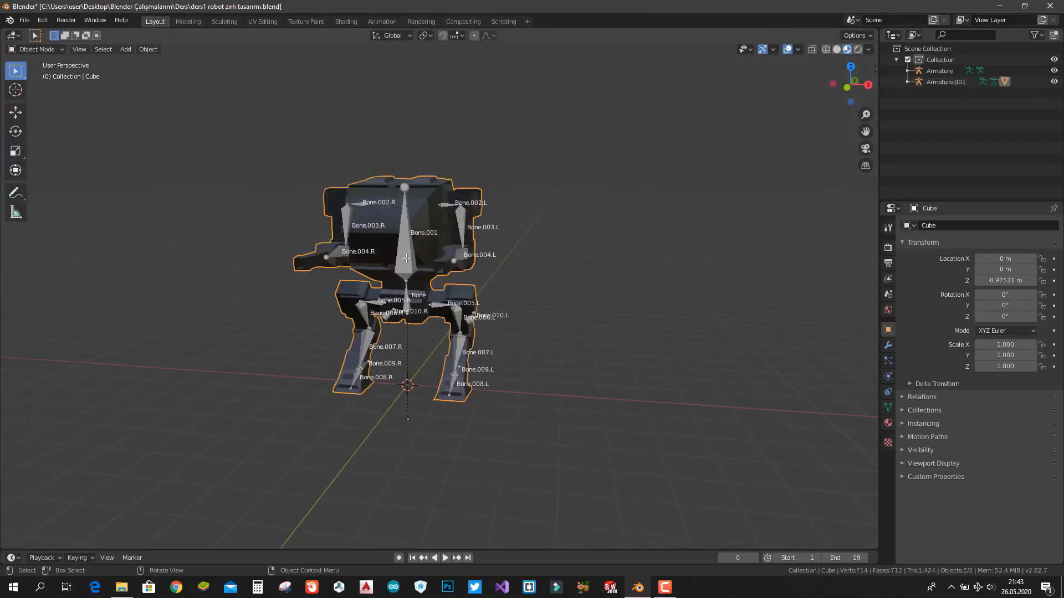
left_click(405, 259)
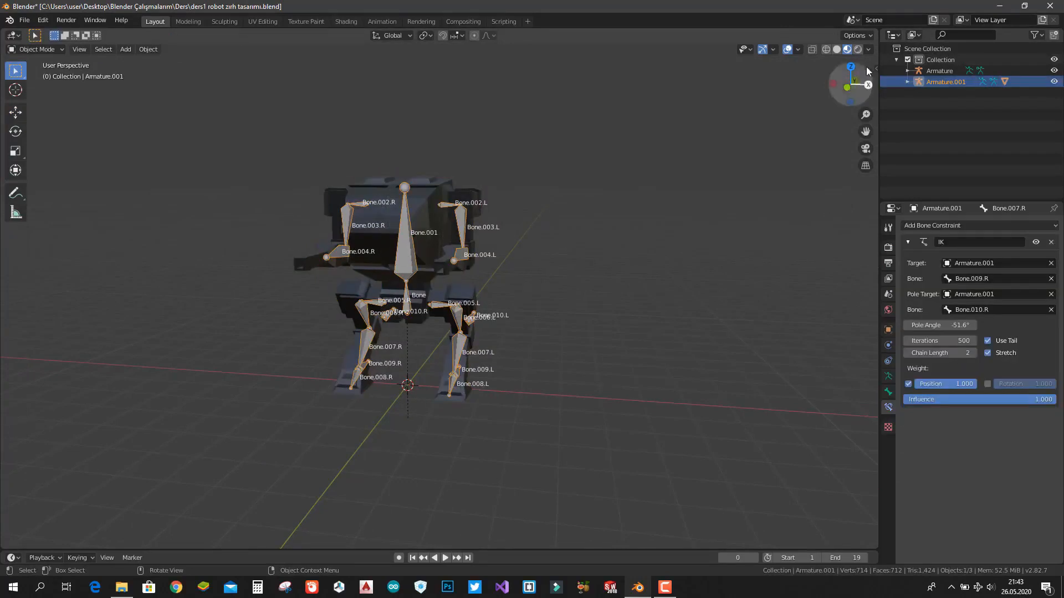
left_click(838, 50)
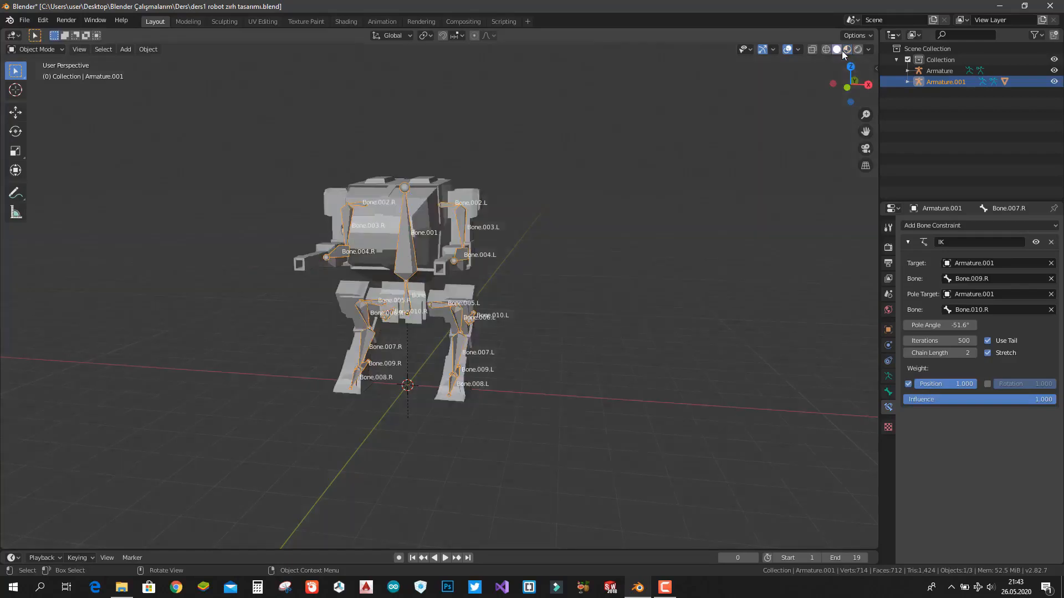
- Display the viewport in Material Preview shading and turn off the bone names of Armature.001
left_click(846, 50)
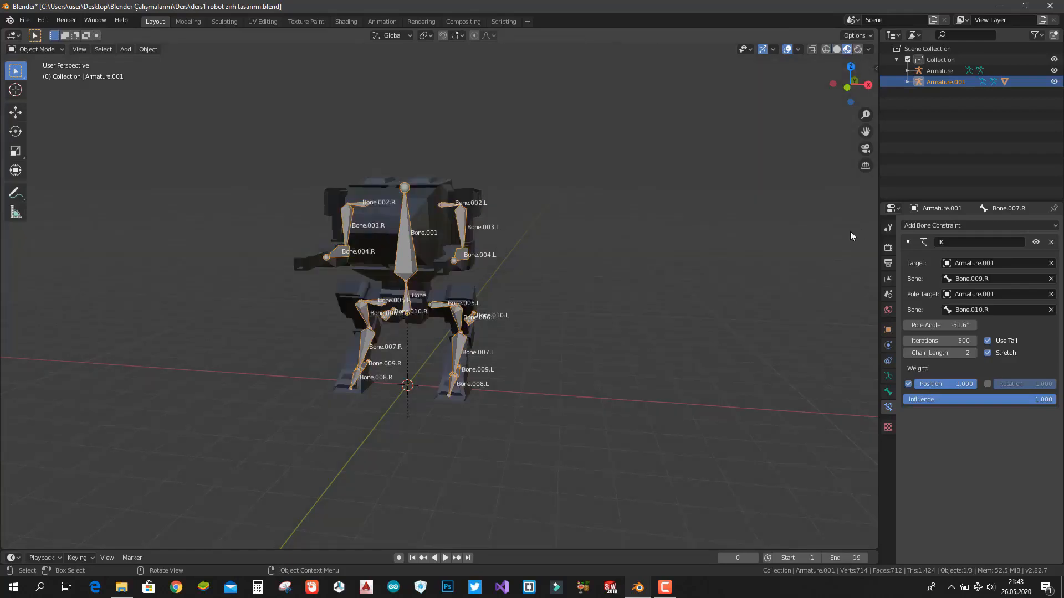
left_click(887, 378)
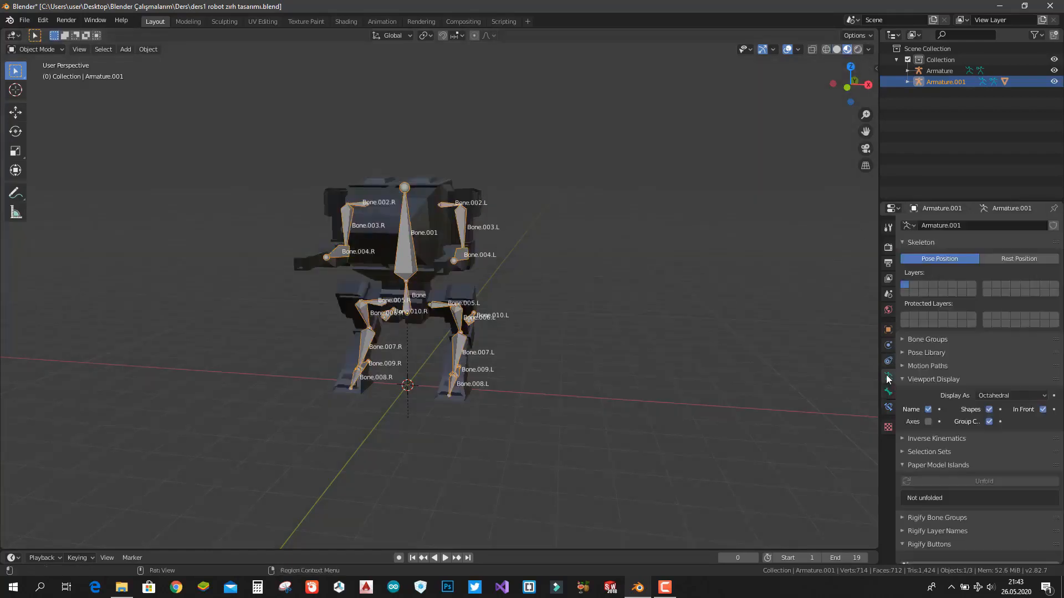
left_click(928, 410)
mouse_move(650, 352)
middle_mouse_down()
mouse_move(689, 356)
mouse_move(655, 350)
middle_mouse_up()
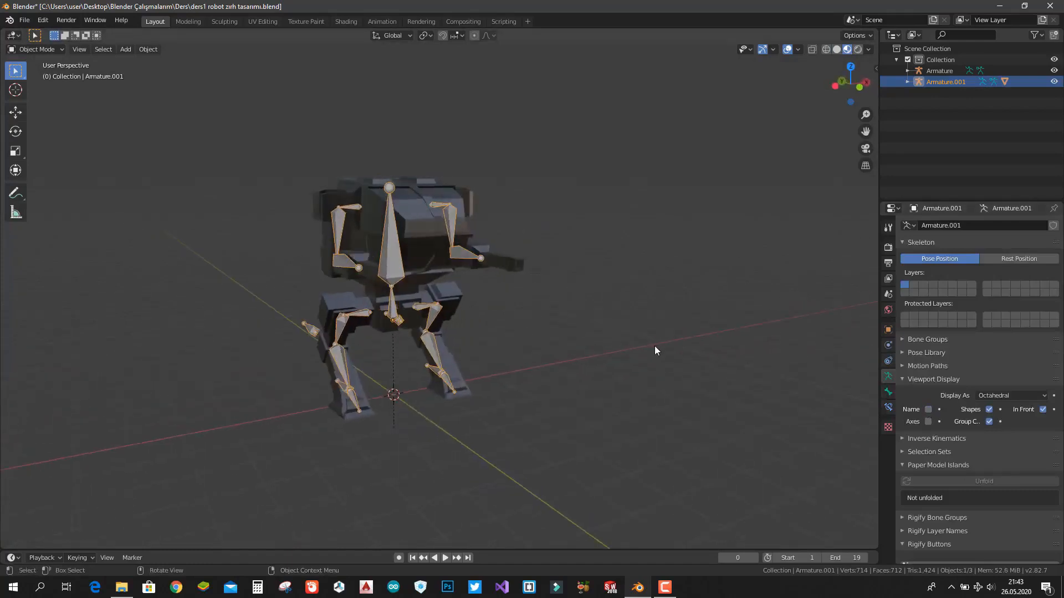
- View the robot from the front and put Armature.001 in Pose Mode
key("KP_1")
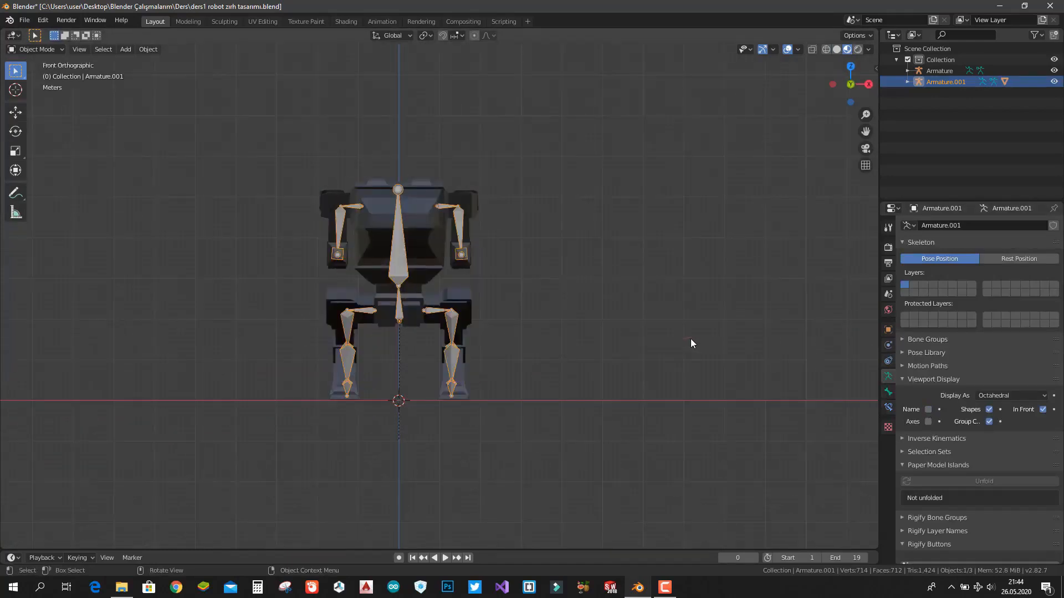
left_click(35, 49)
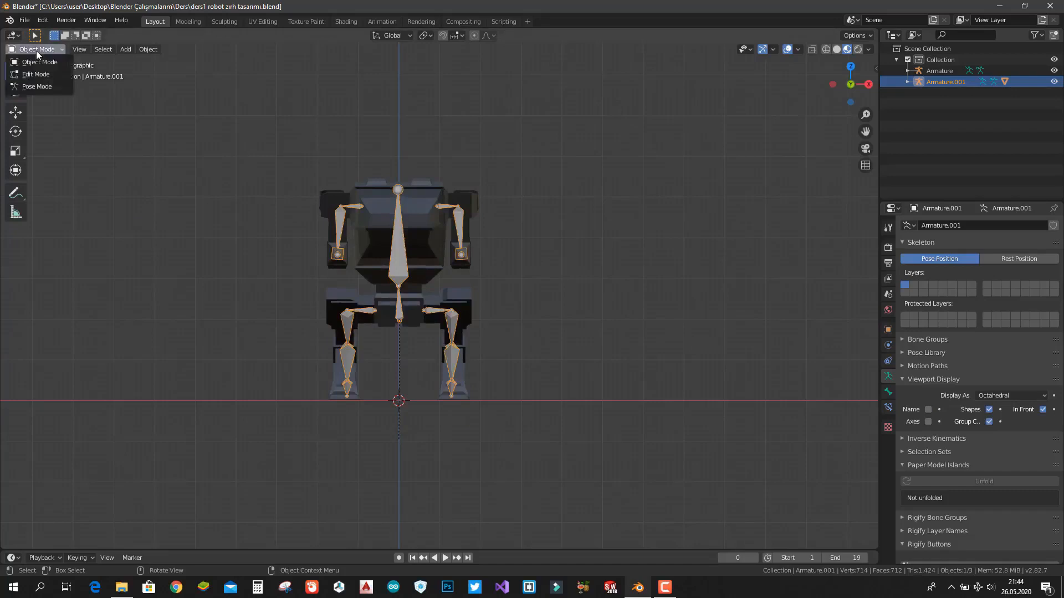
left_click(44, 87)
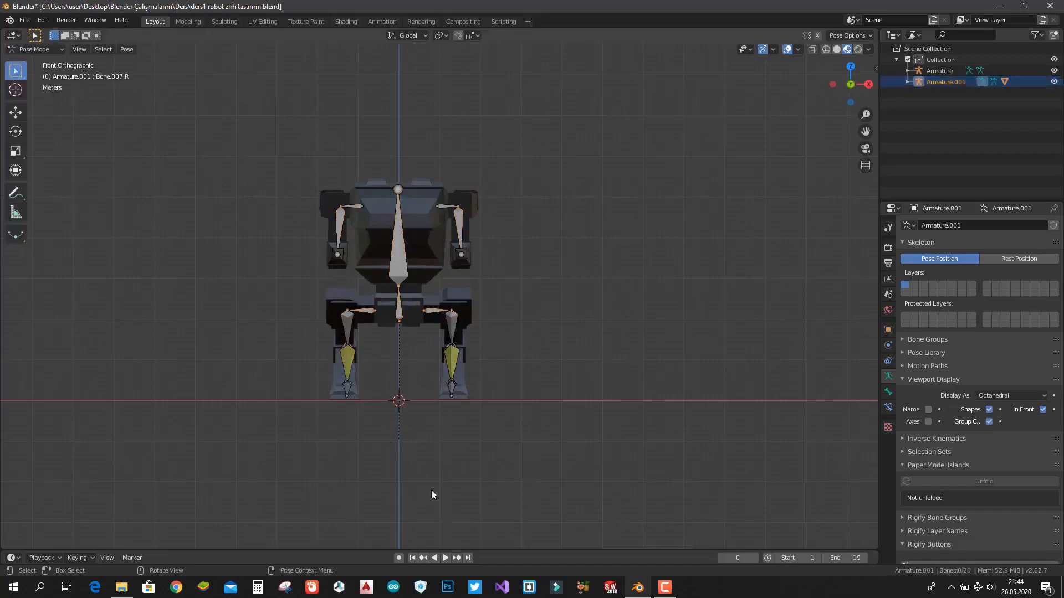
- Enlarge the timeline area, enable Auto Keying and set the current frame to 1
left_click_drag(489, 549, 491, 483)
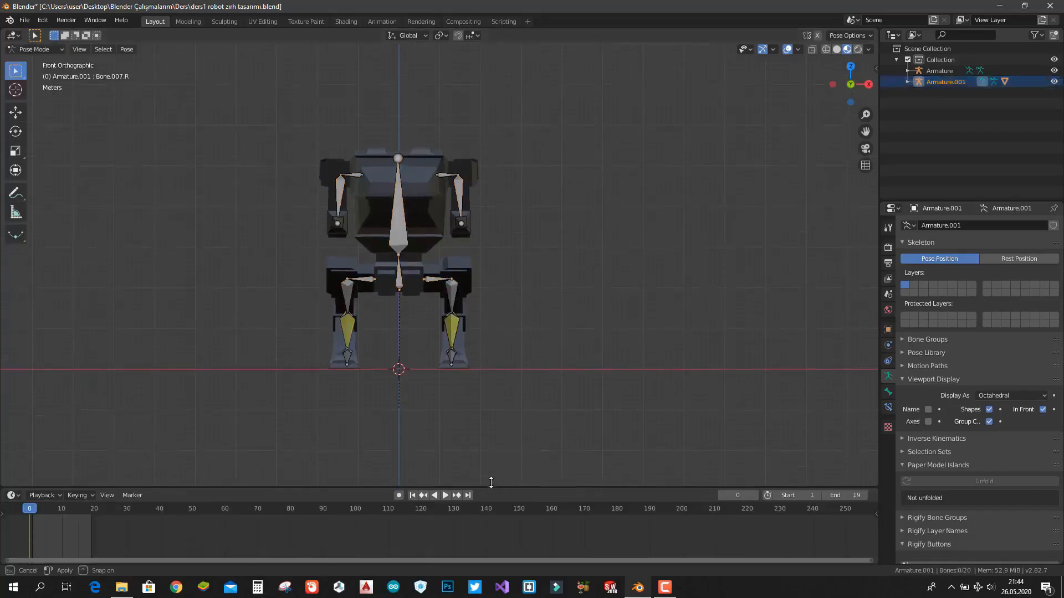
left_click(399, 491)
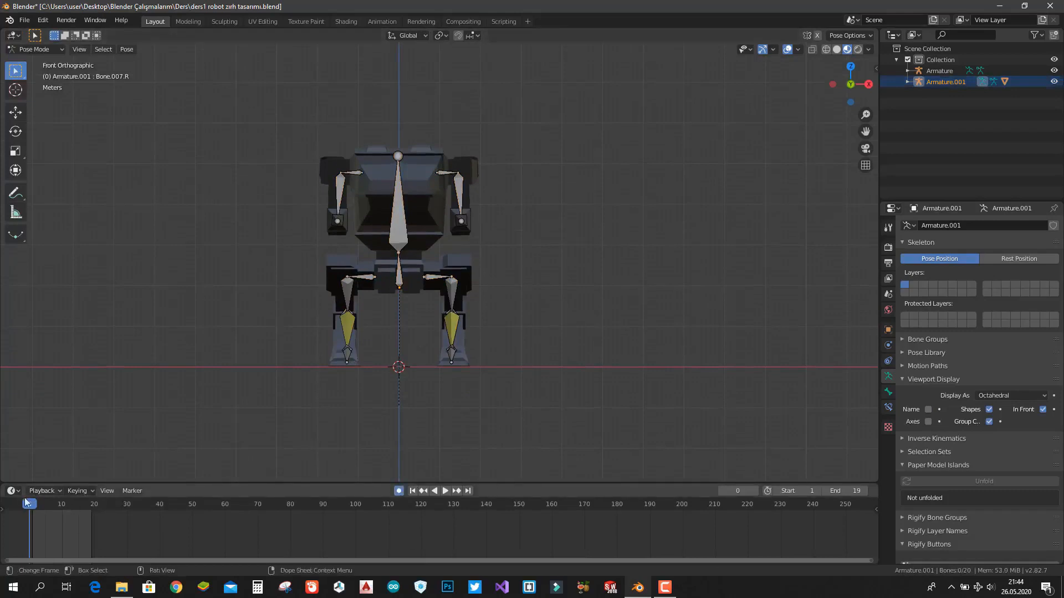
key("space")
key("space")
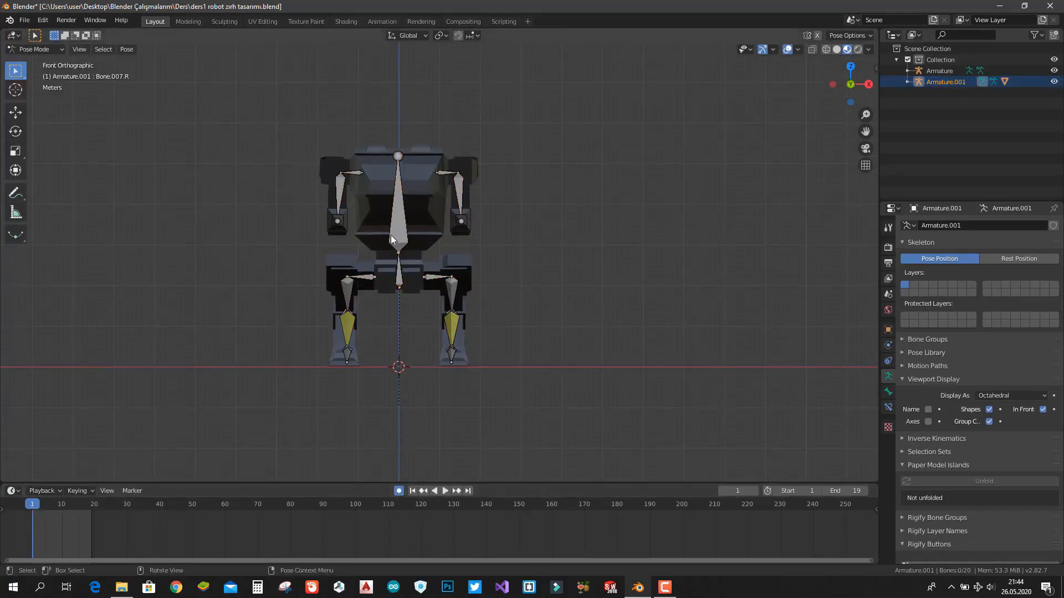
- Key the body bone Bone.001 tilted toward the robot's right side at frame 1 and rotated back upright at frame 4
left_click(391, 236)
key("r")
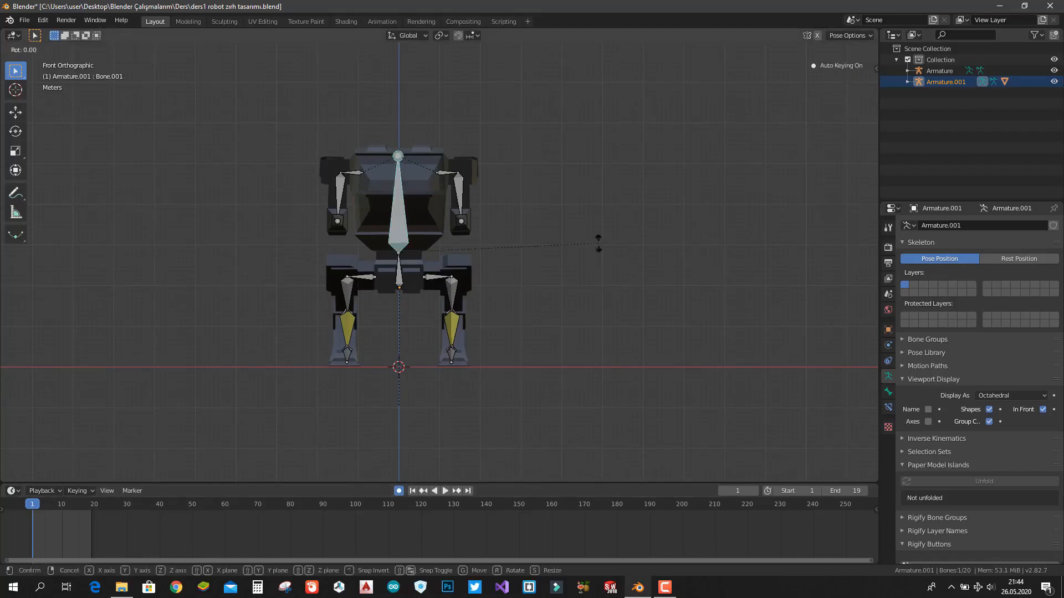
left_click(558, 212)
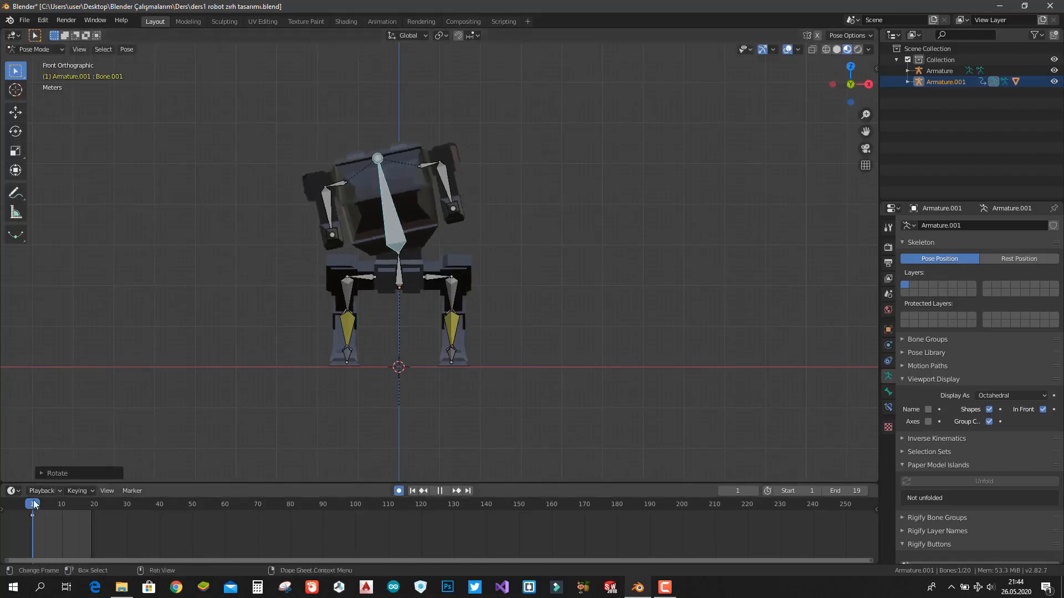
left_click_drag(34, 503, 43, 509)
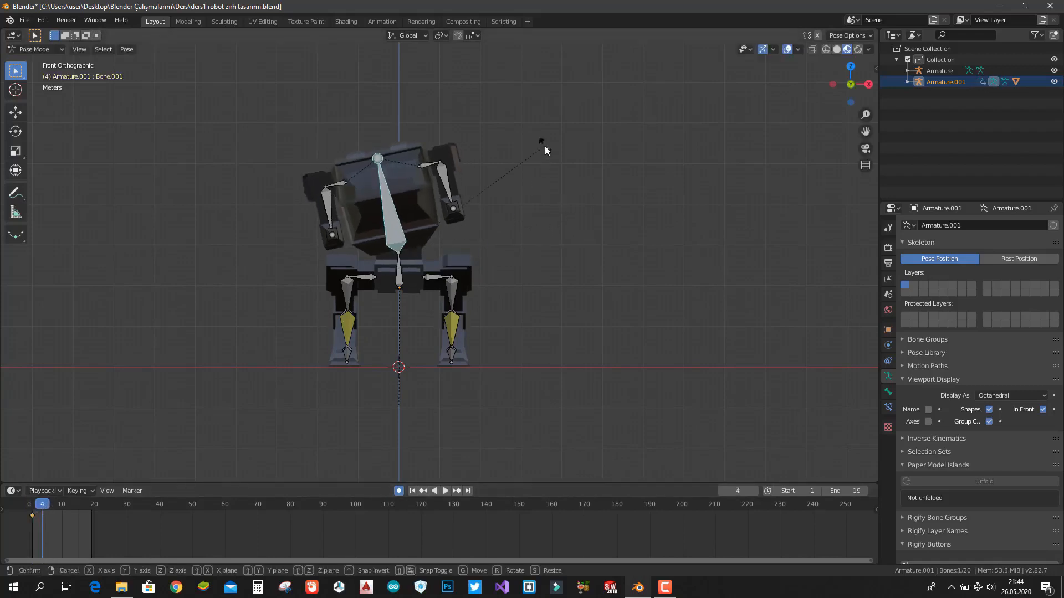
key("r")
left_click(563, 178)
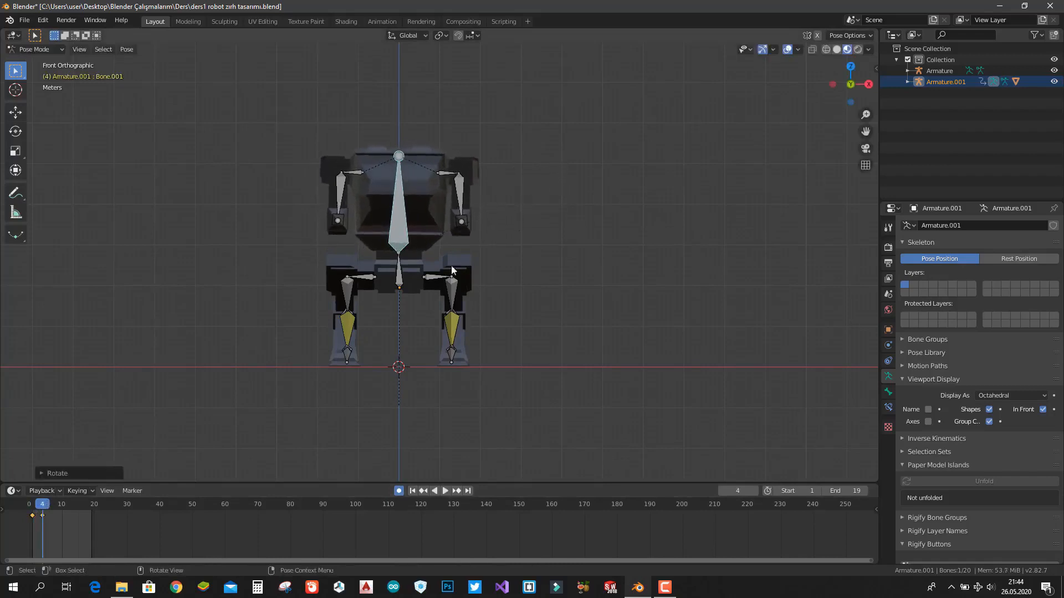
- Key Bone.001 tilted toward the robot's left side at frame 7 and rotated back about 14° to upright at frame 10
left_click_drag(35, 501, 52, 504)
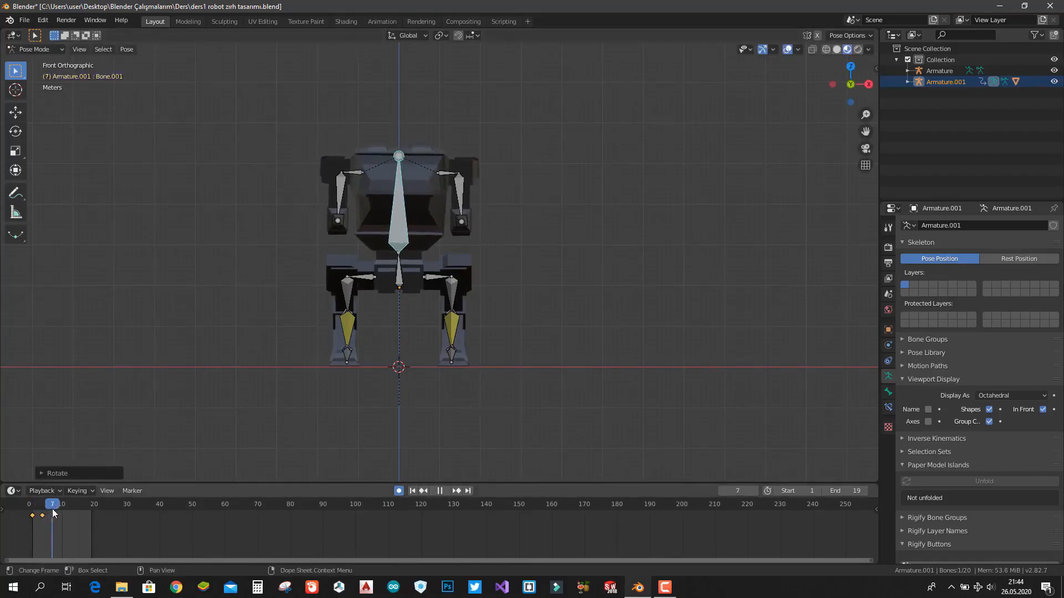
key("r")
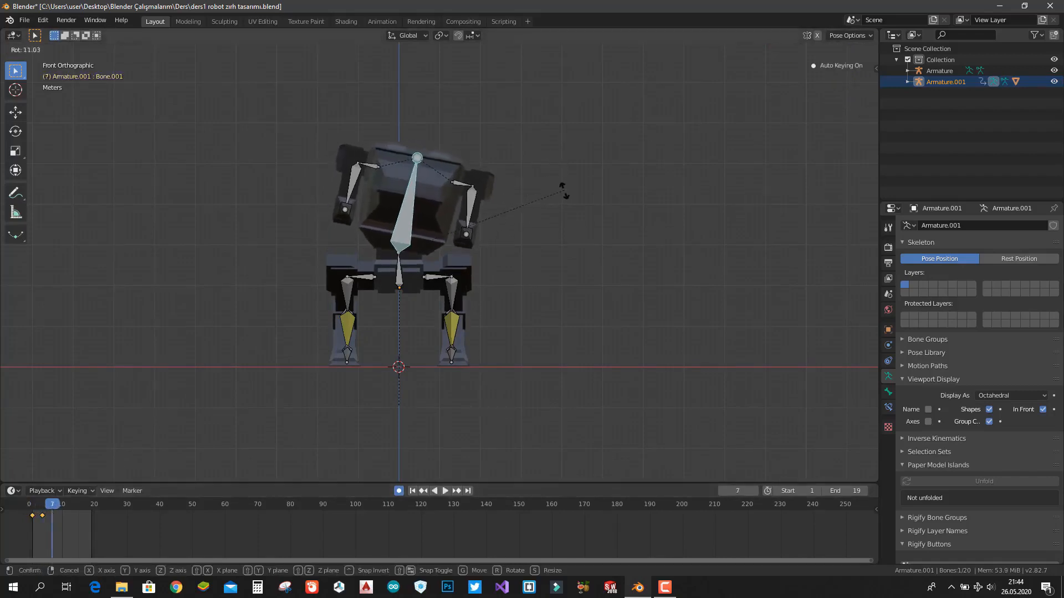
left_click(541, 224)
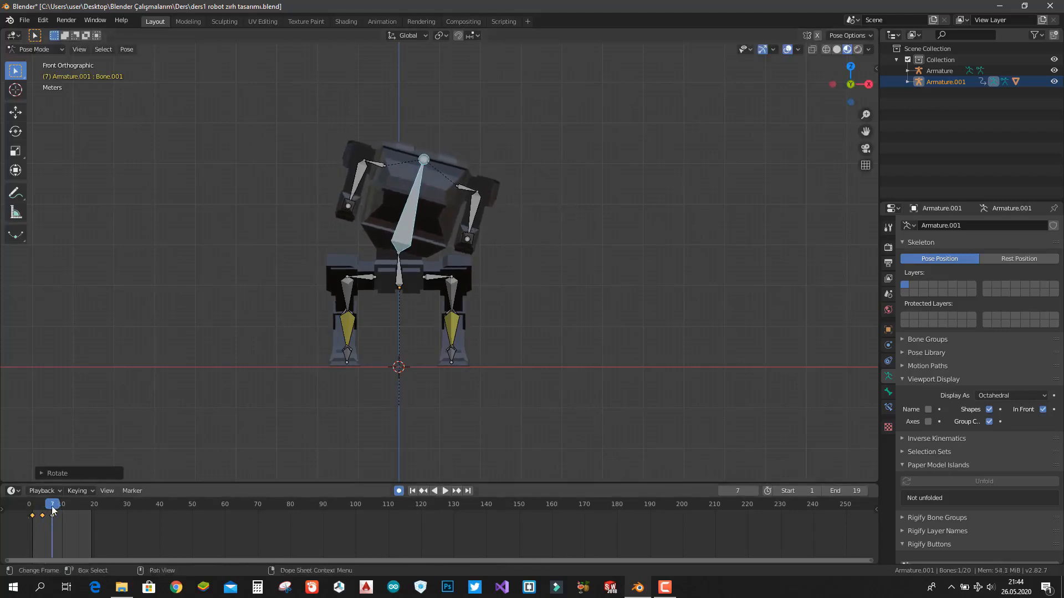
left_click_drag(56, 509, 61, 508)
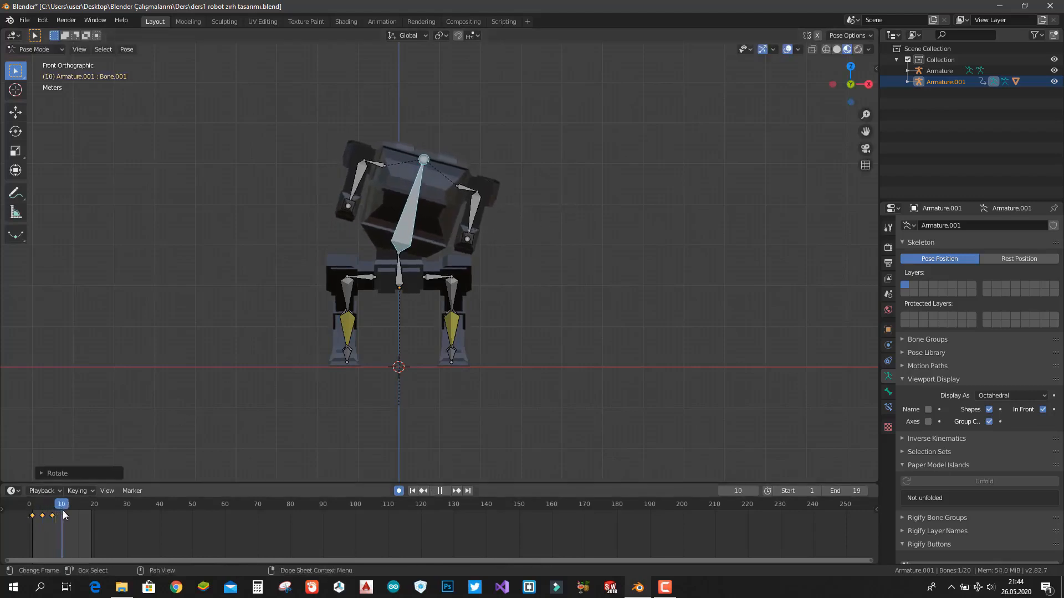
key("r")
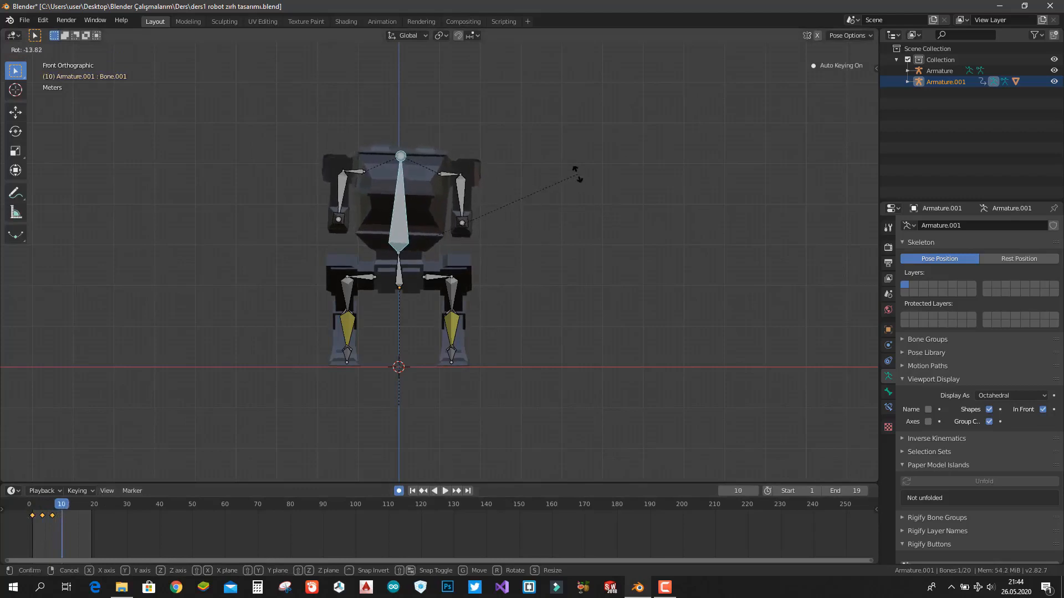
left_click(574, 174)
- Set the animation's end frame to 9 and play the body sway, checking it from an angled side view
left_click(852, 490)
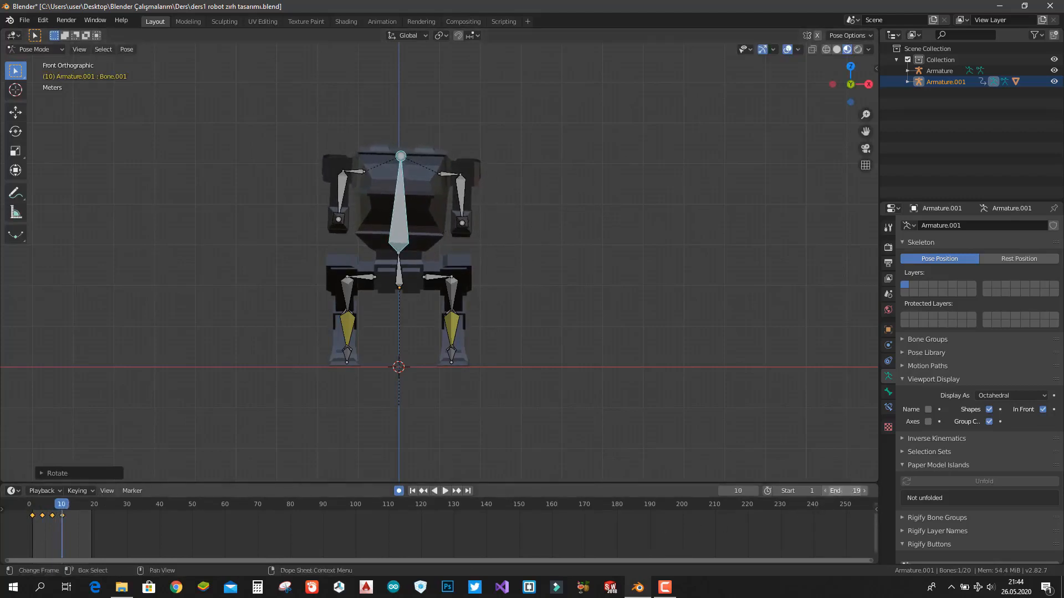
type("9")
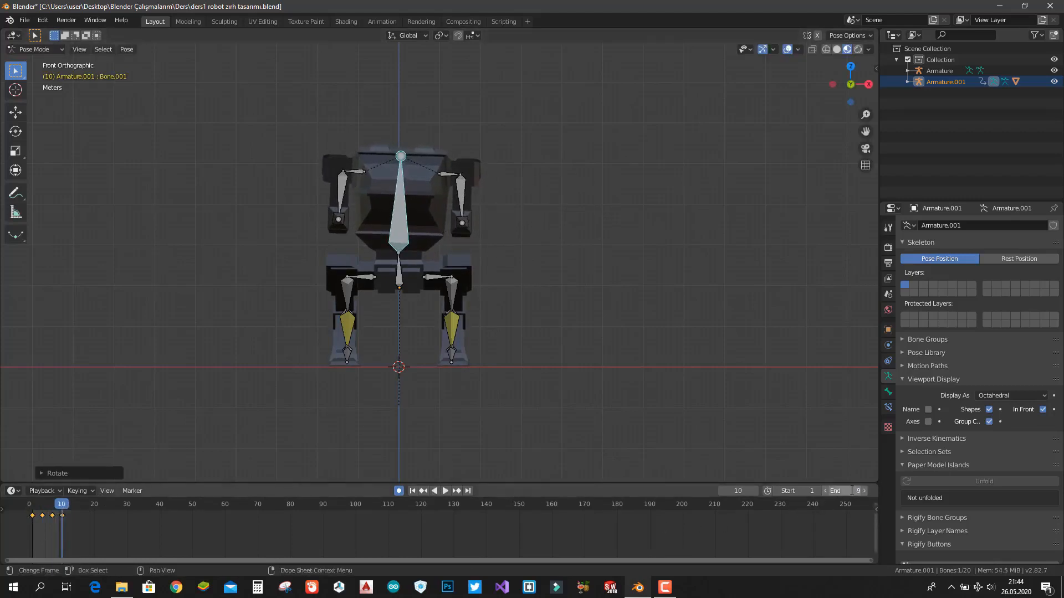
key("Return")
key("space")
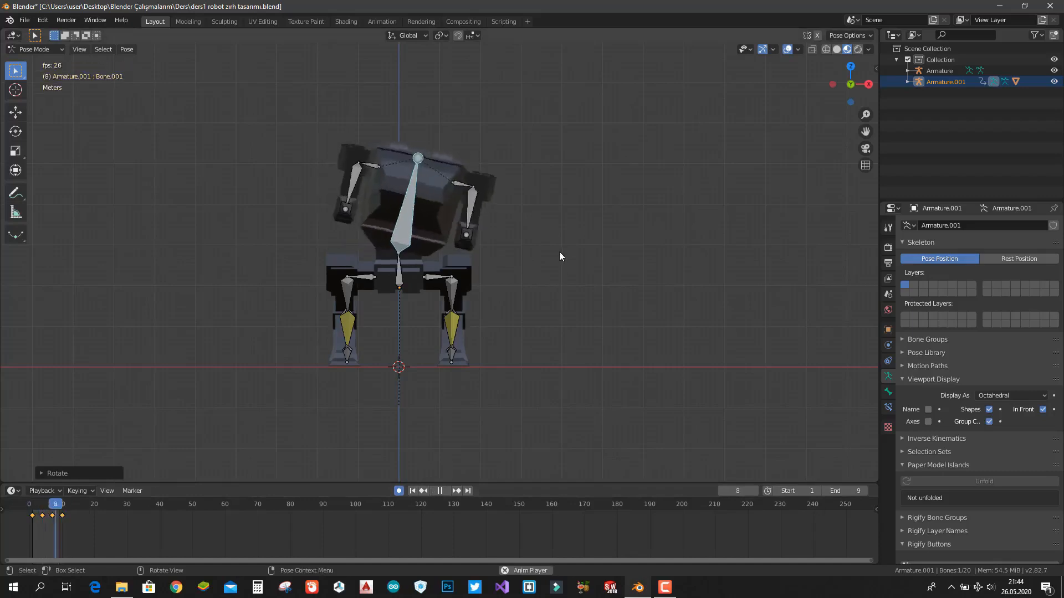
middle_click_drag(561, 256, 434, 321)
key("space")
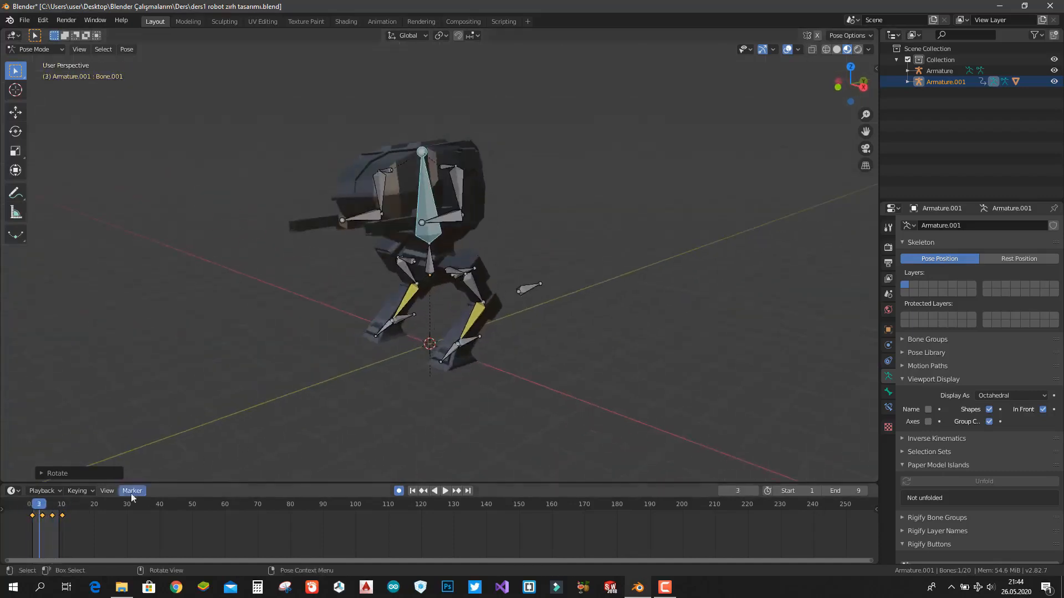
- Spread the body keyframes out to frames 1, 6, 12 and 18, and play the sway with the end frame set to 17
left_click_drag(68, 530, 88, 524)
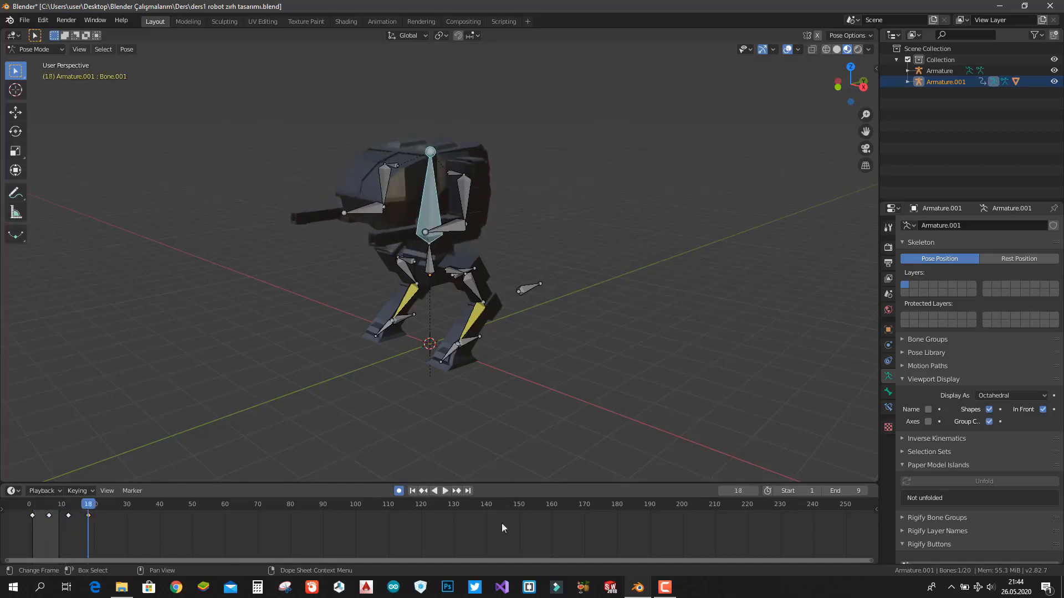
left_click(851, 491)
type("17")
key("Return")
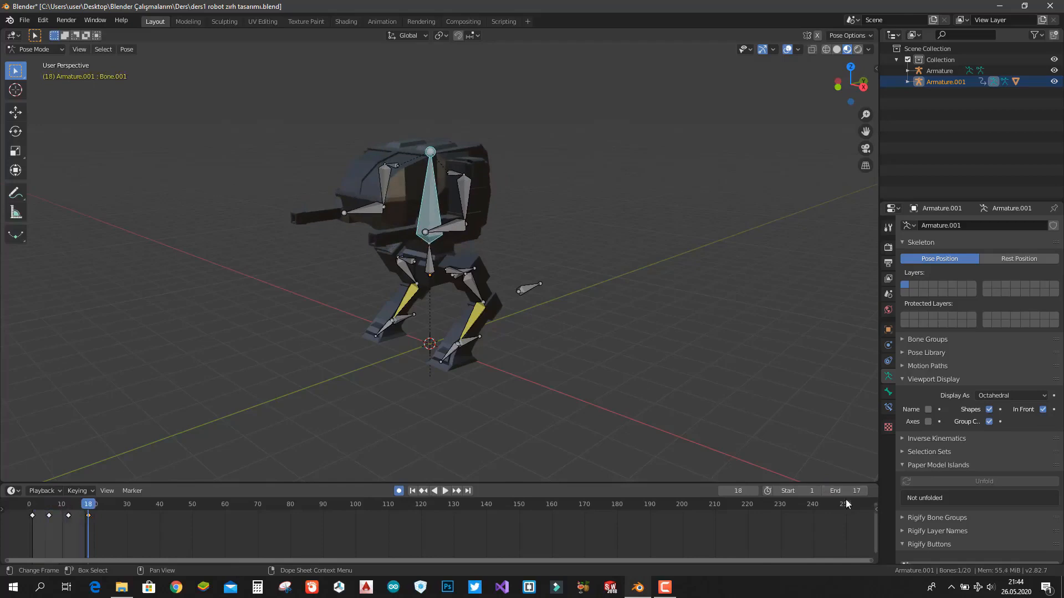
key("space")
middle_click_drag(580, 270, 554, 285)
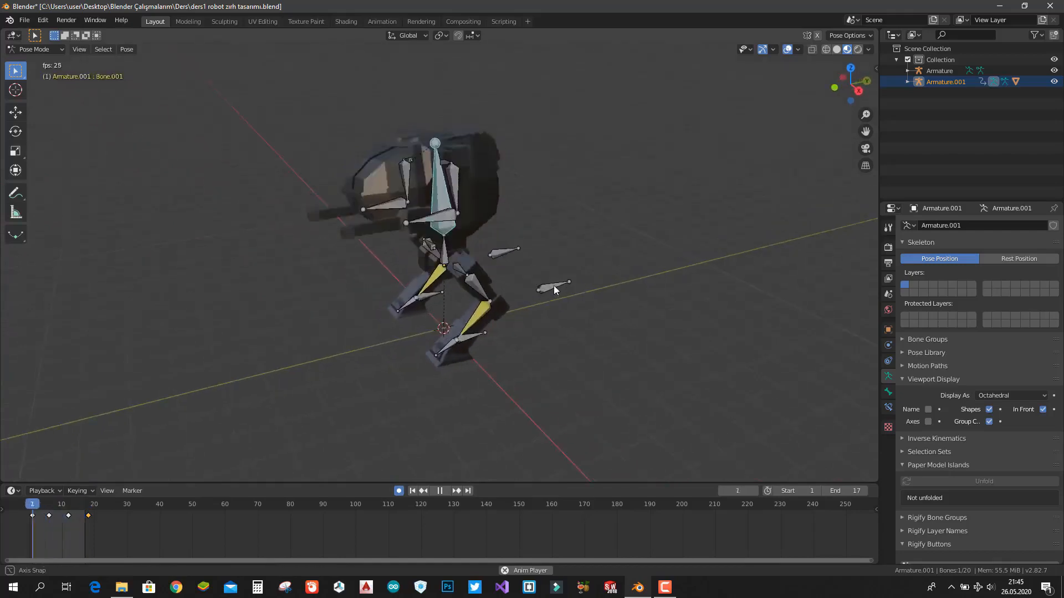